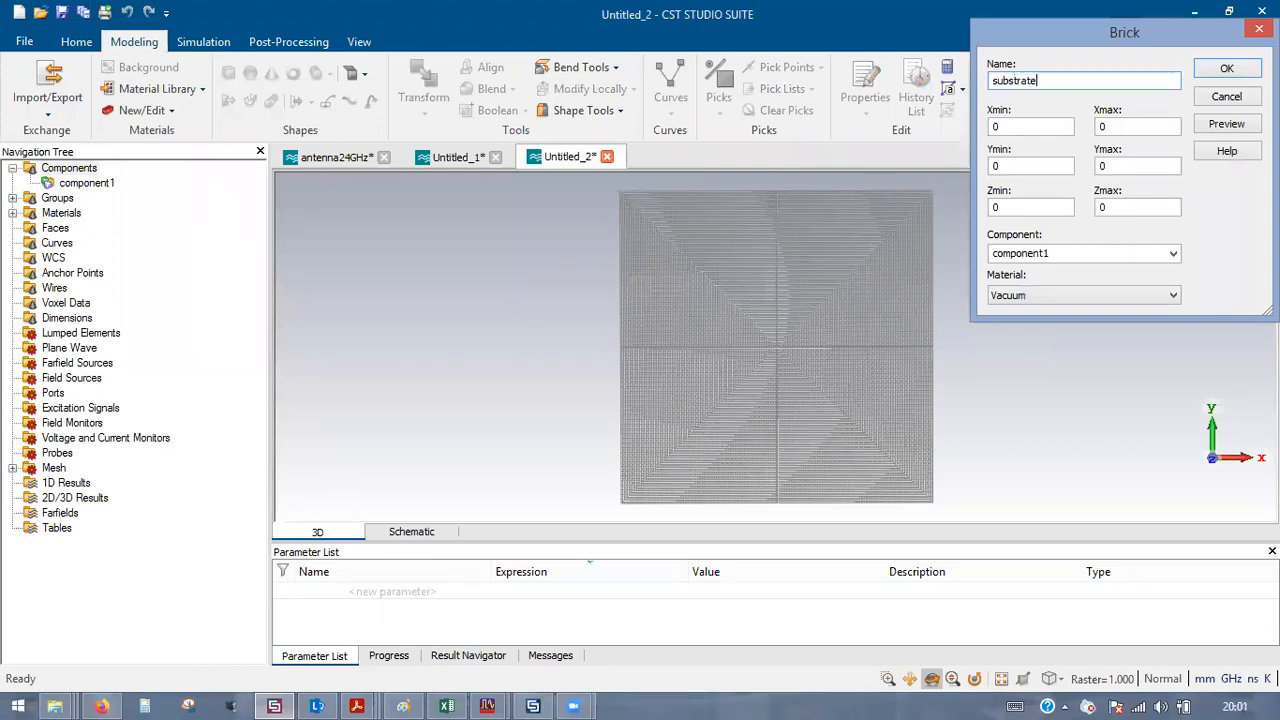
- Set the substrate brick's extents to X -ws/2 to ws/2, Y -ls/2 to ls/2, and Zmax -hs
key("Tab")
type("-ws/2")
key("Tab")
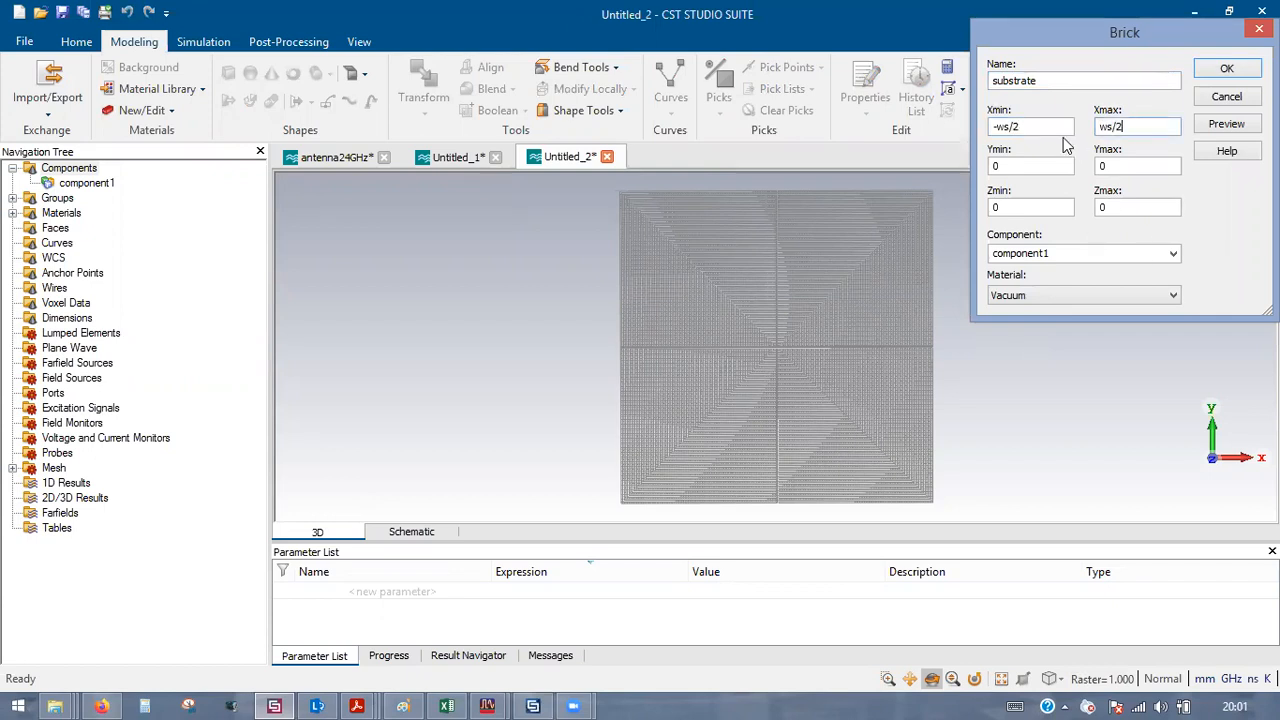
double_click(1019, 168)
type("-ls/2")
key("Tab")
type("ls/2")
double_click(1132, 207)
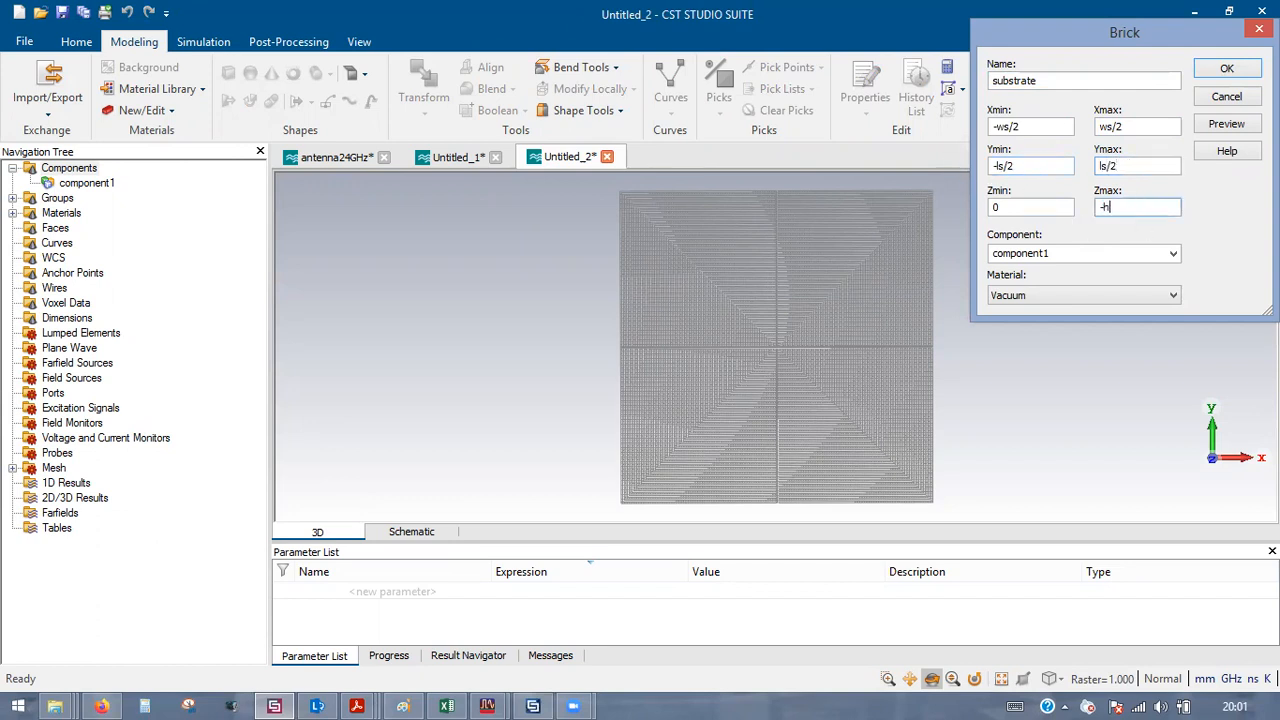
- Load Rogers RO4003C (lossy) from the material library as the substrate's material, filtering the library by "ro400"
left_click(1110, 295)
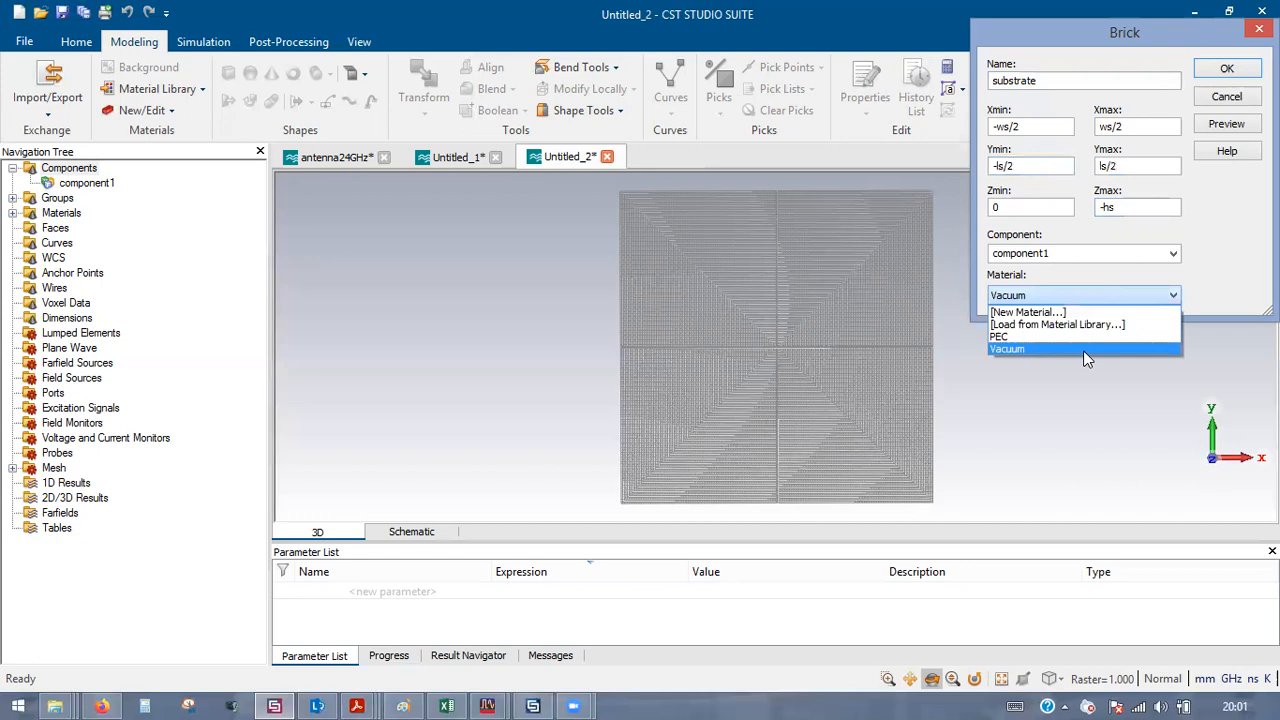
left_click(1093, 322)
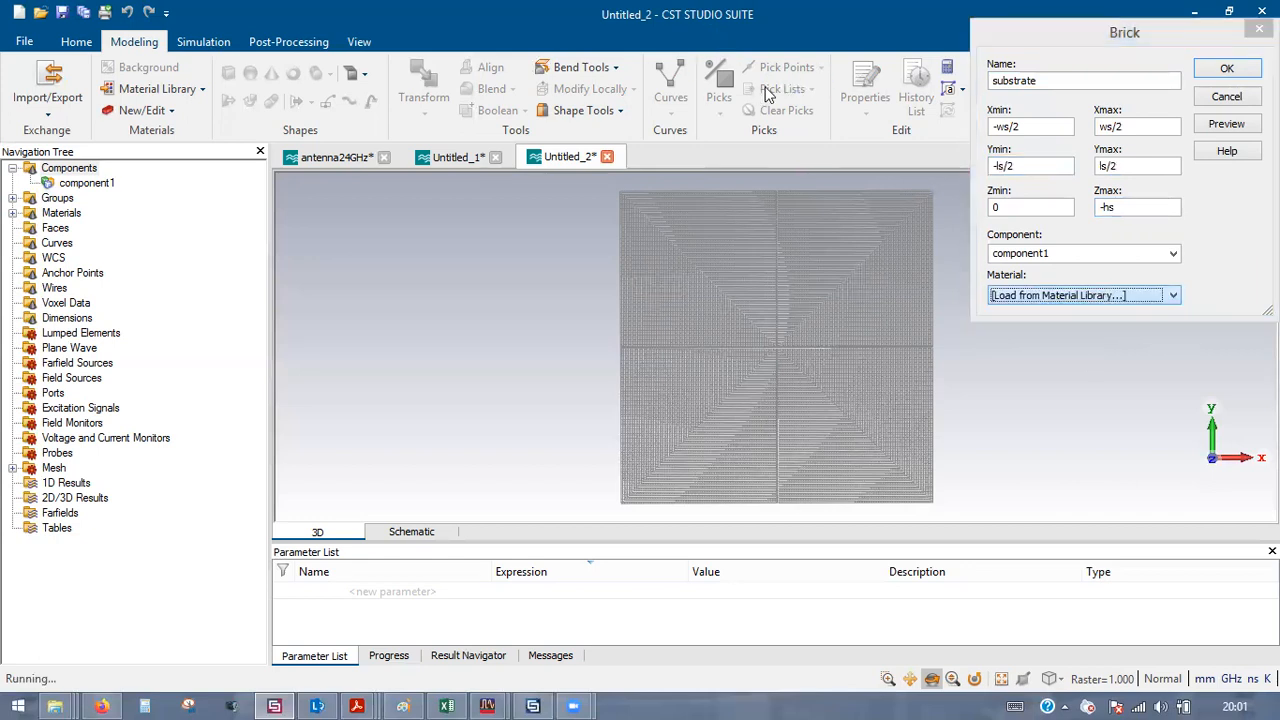
left_click(884, 70)
type("ro500")
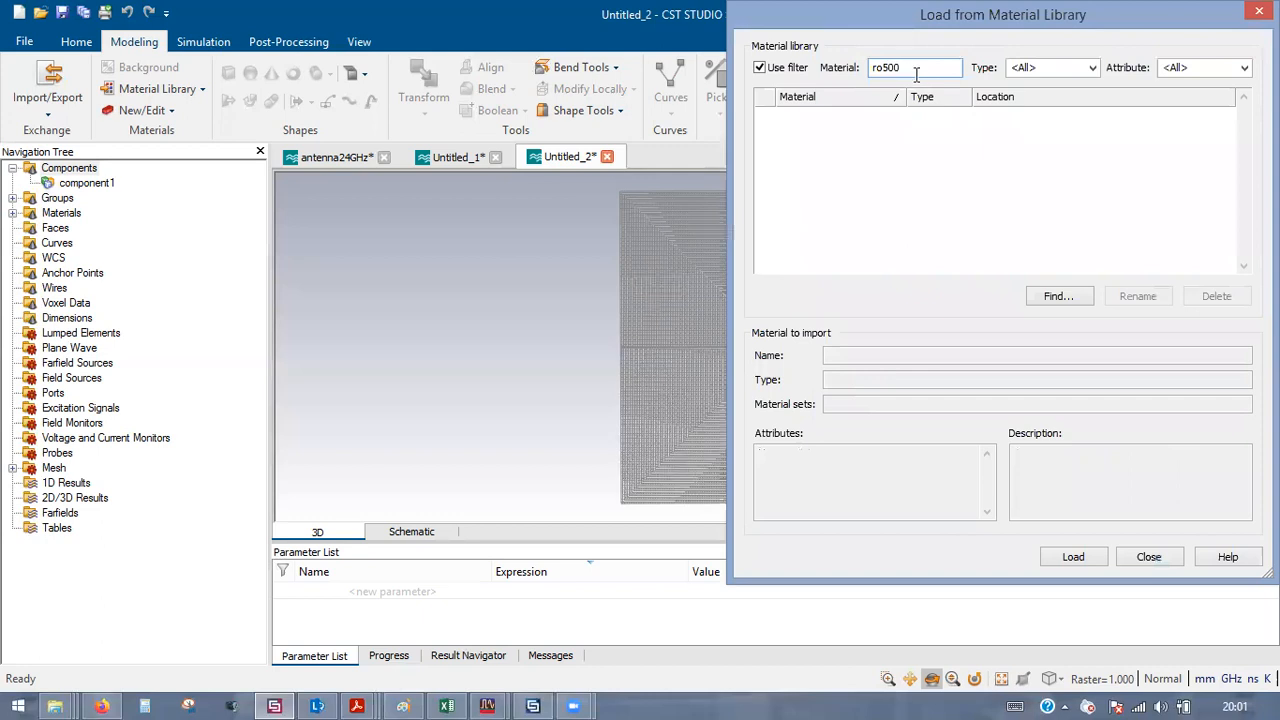
key("BackSpace")
key("BackSpace")
key("BackSpace")
type("05")
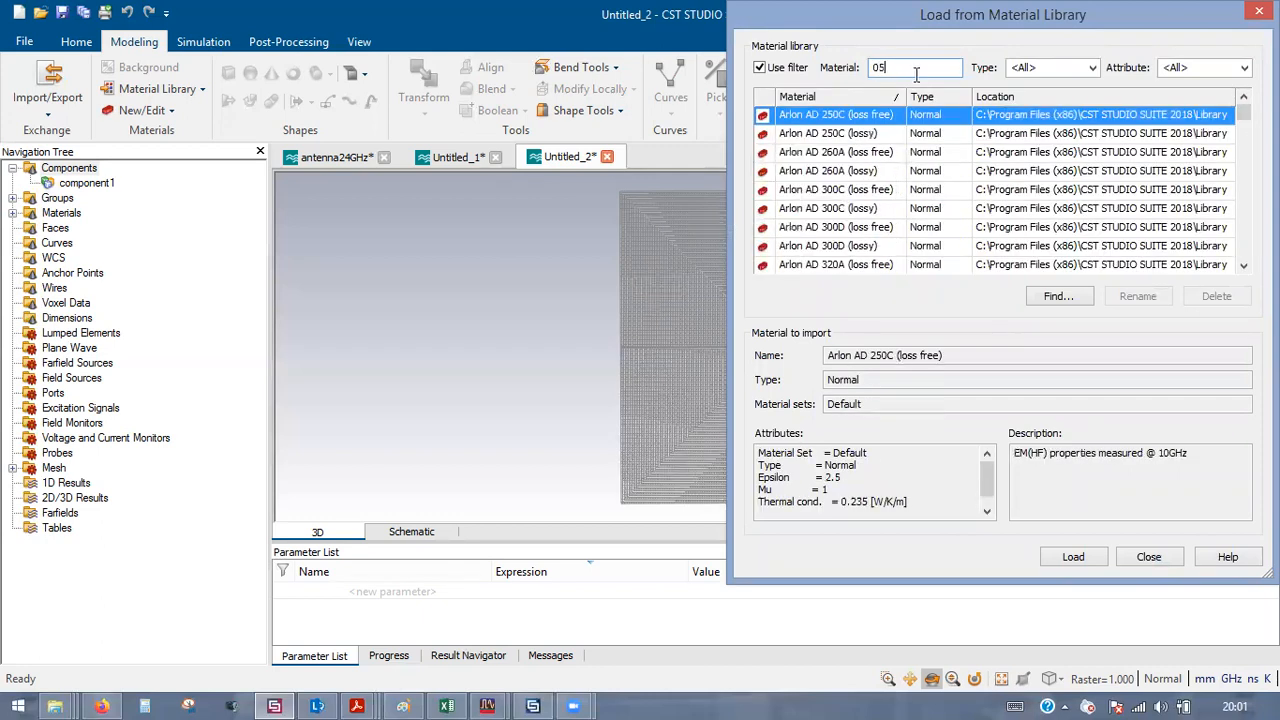
key("BackSpace")
type("r")
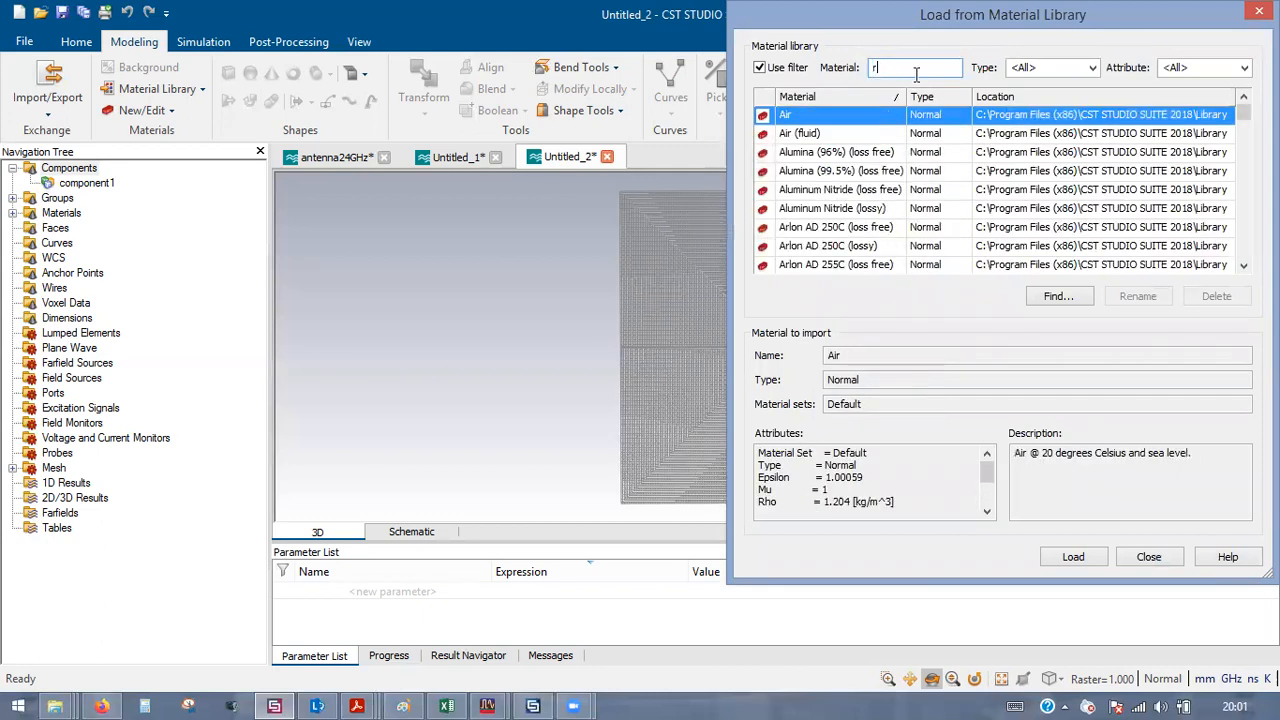
type("0o")
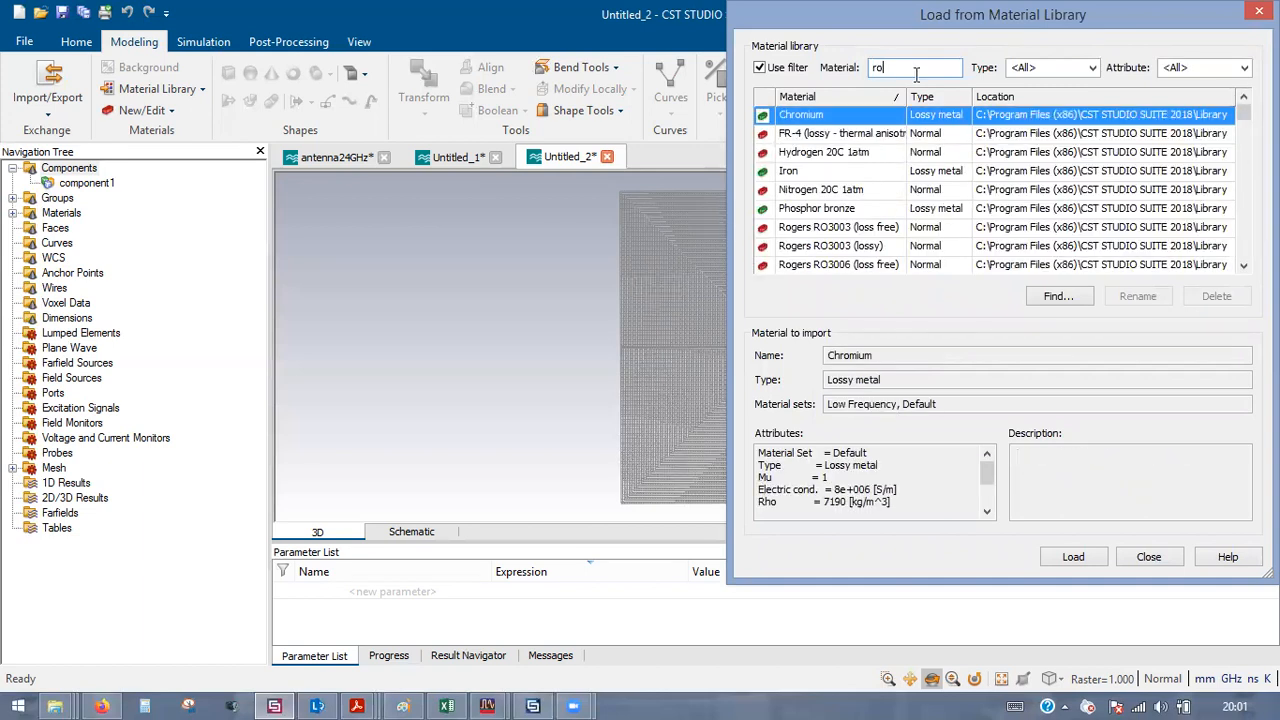
type("400")
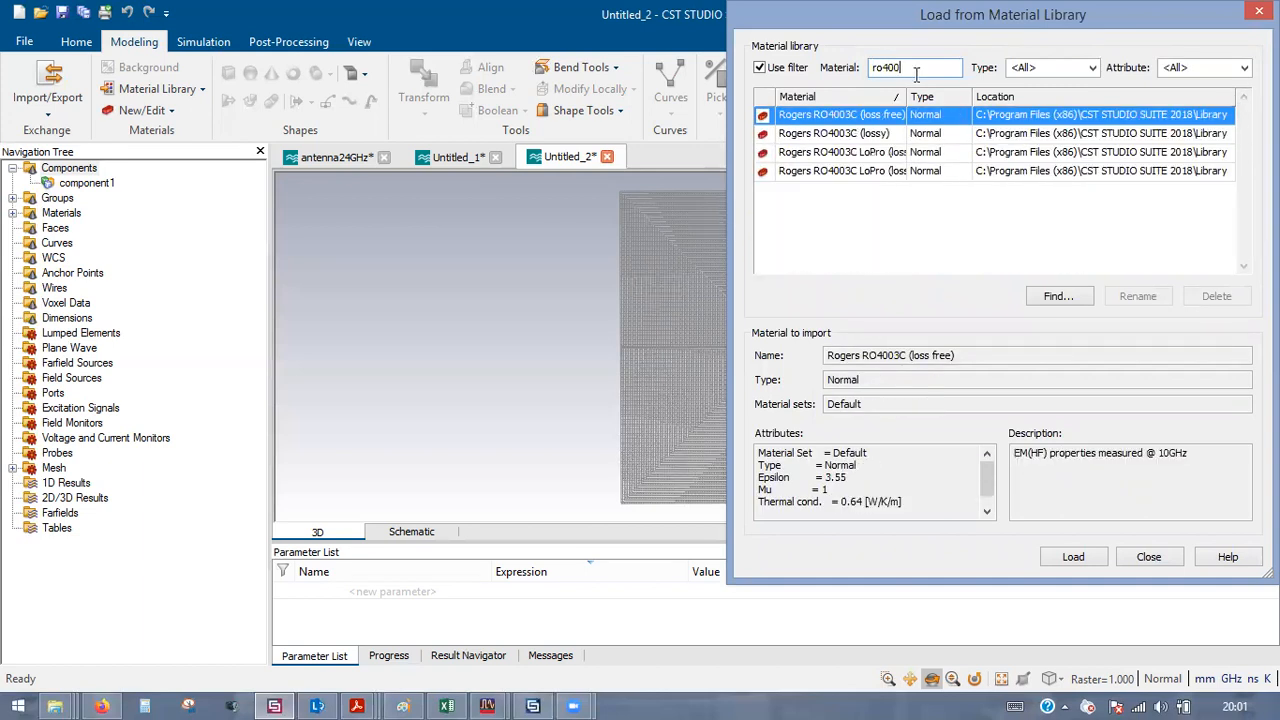
left_click(882, 135)
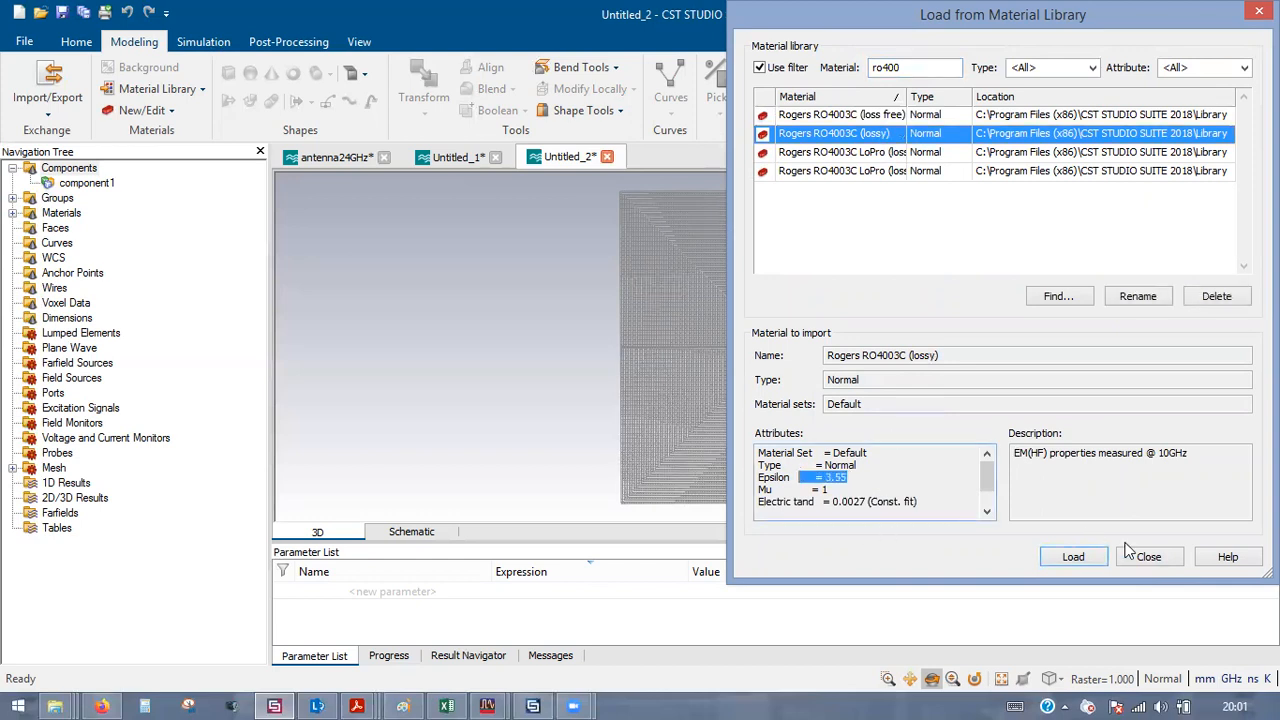
left_click(1074, 557)
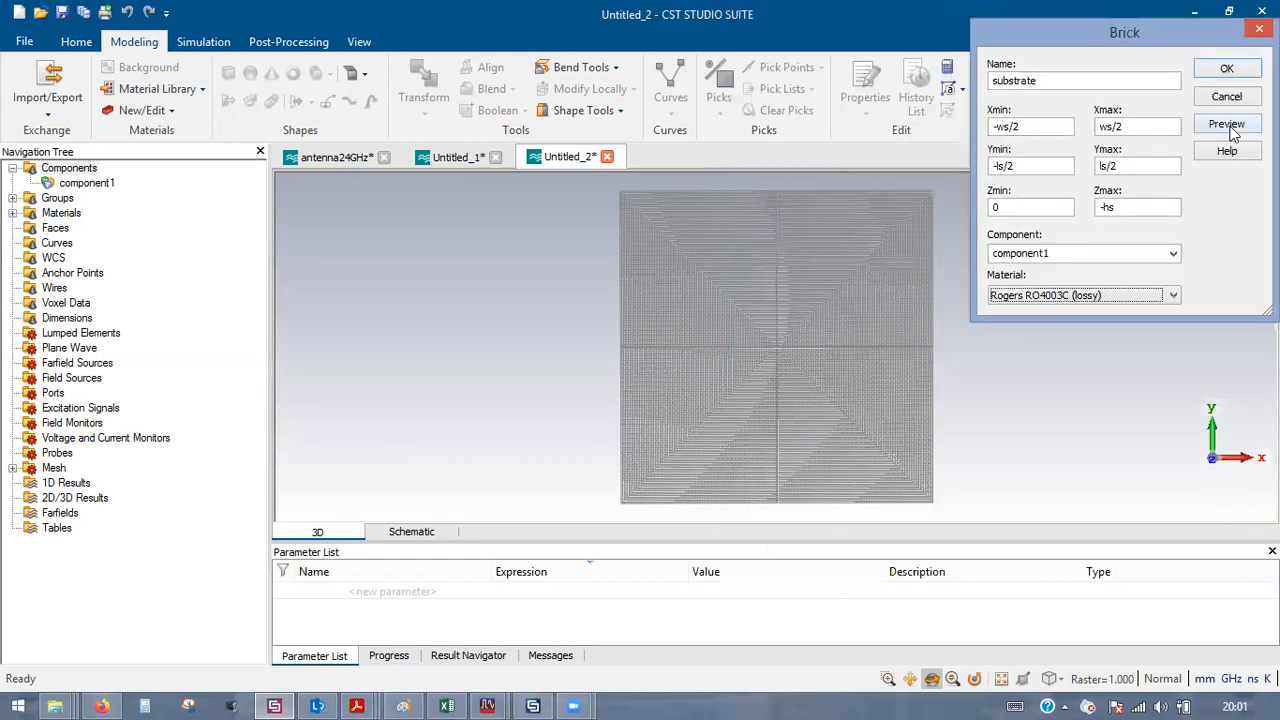
- Preview the substrate brick, define its parameters ws = 10, ls = 62.94 and hs = 0.305, and create it
left_click(1232, 130)
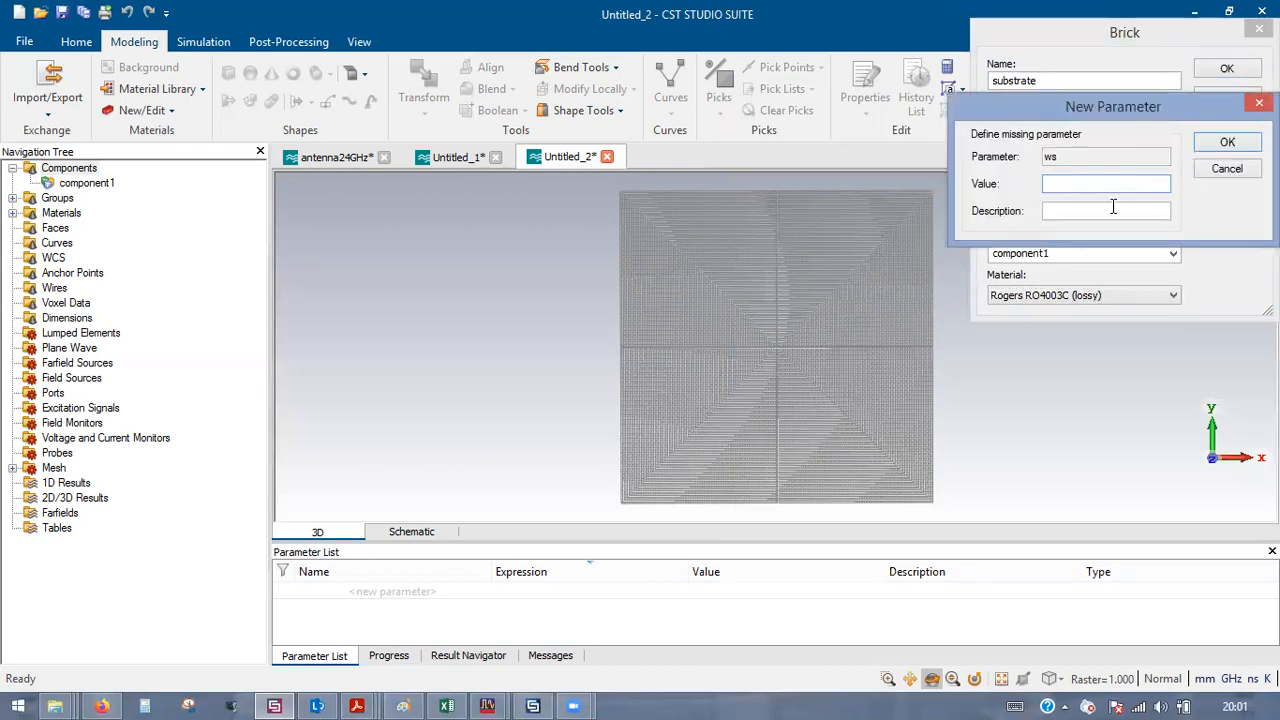
type("10")
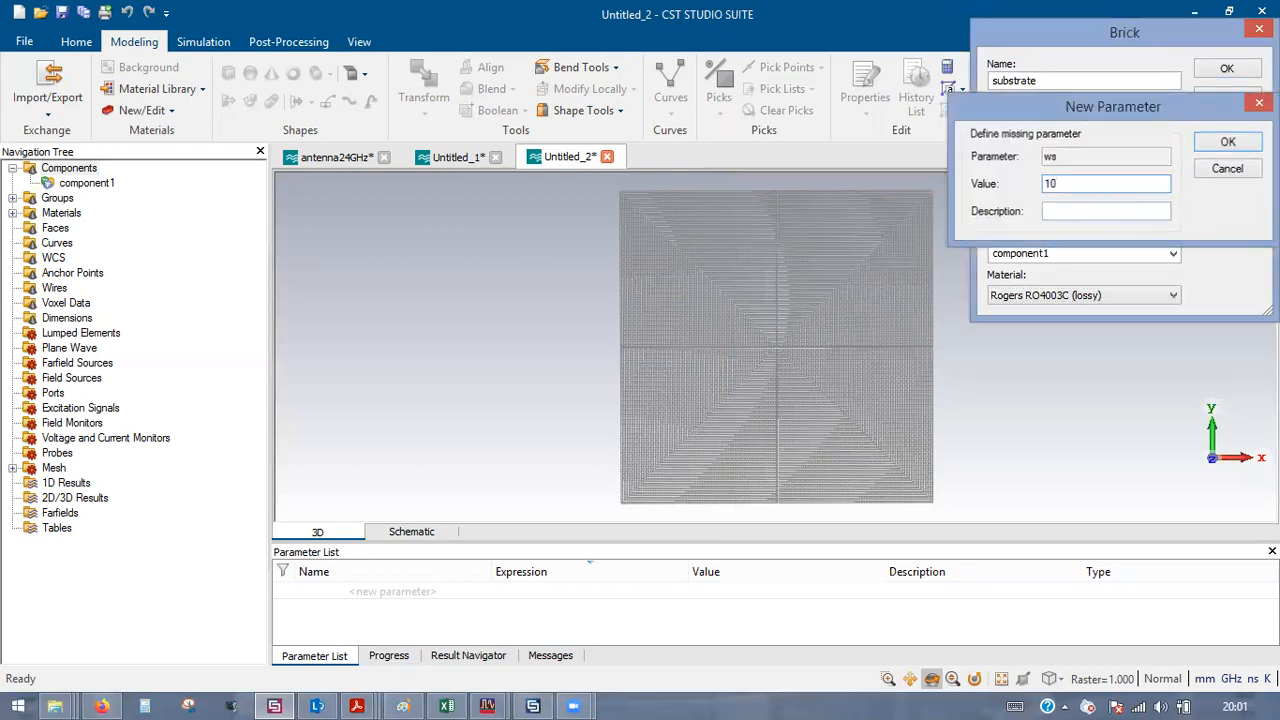
key("Return")
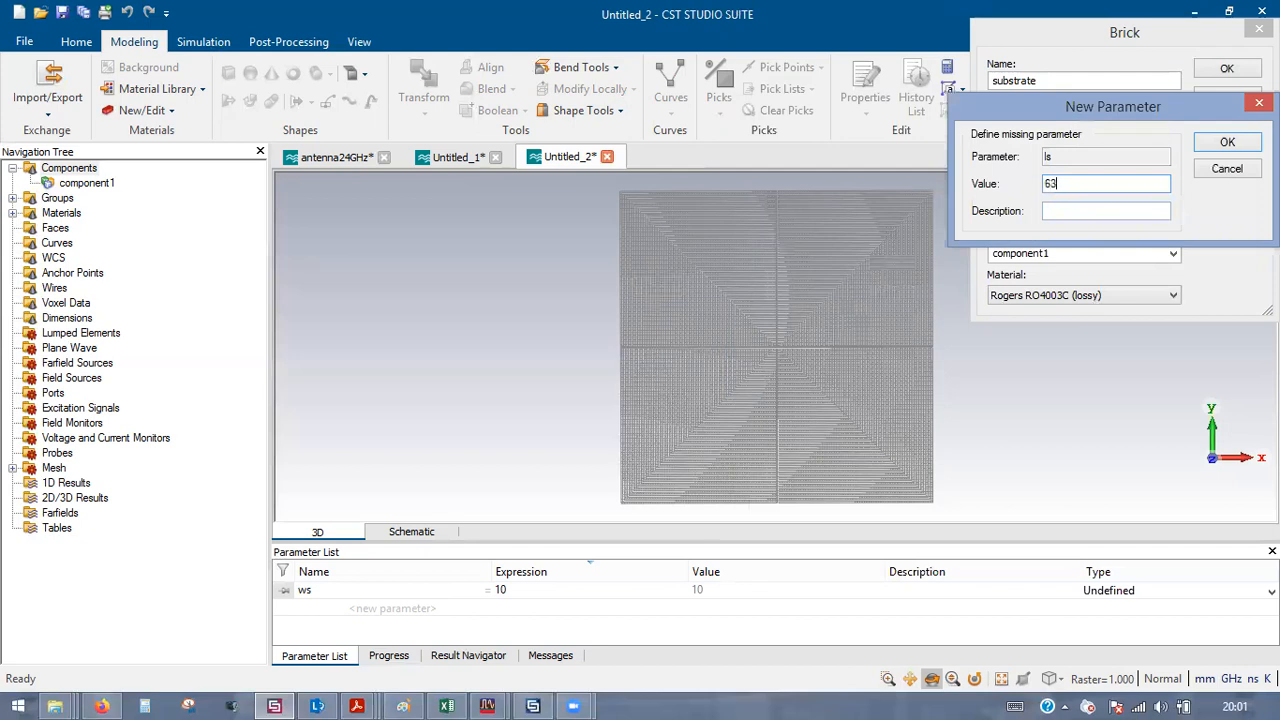
type("62.94")
key("Return")
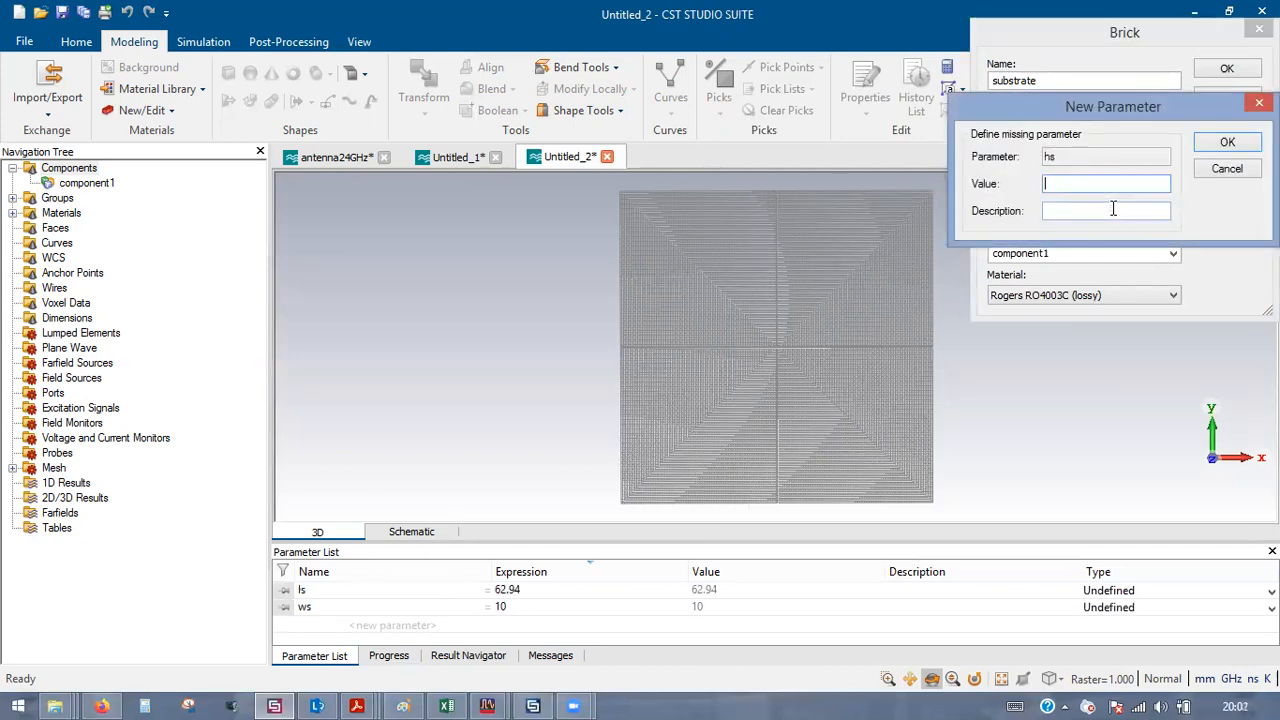
type("0.305")
key("Return")
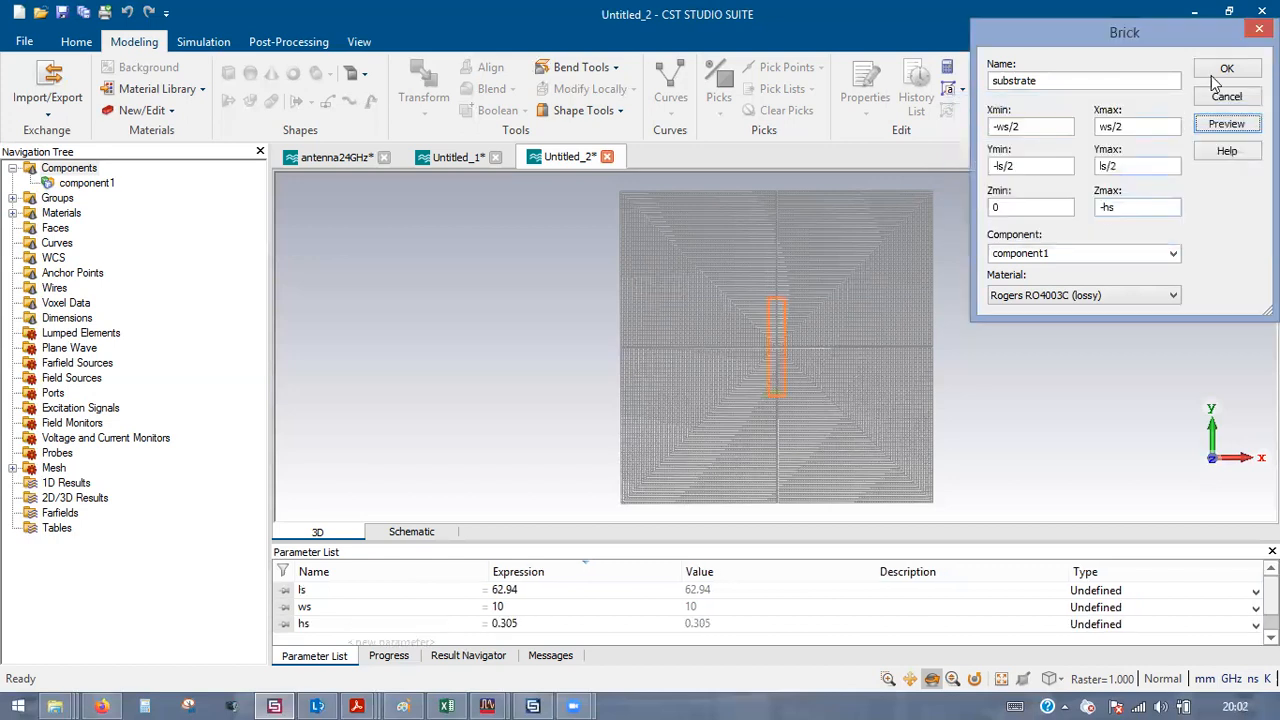
left_click(1228, 68)
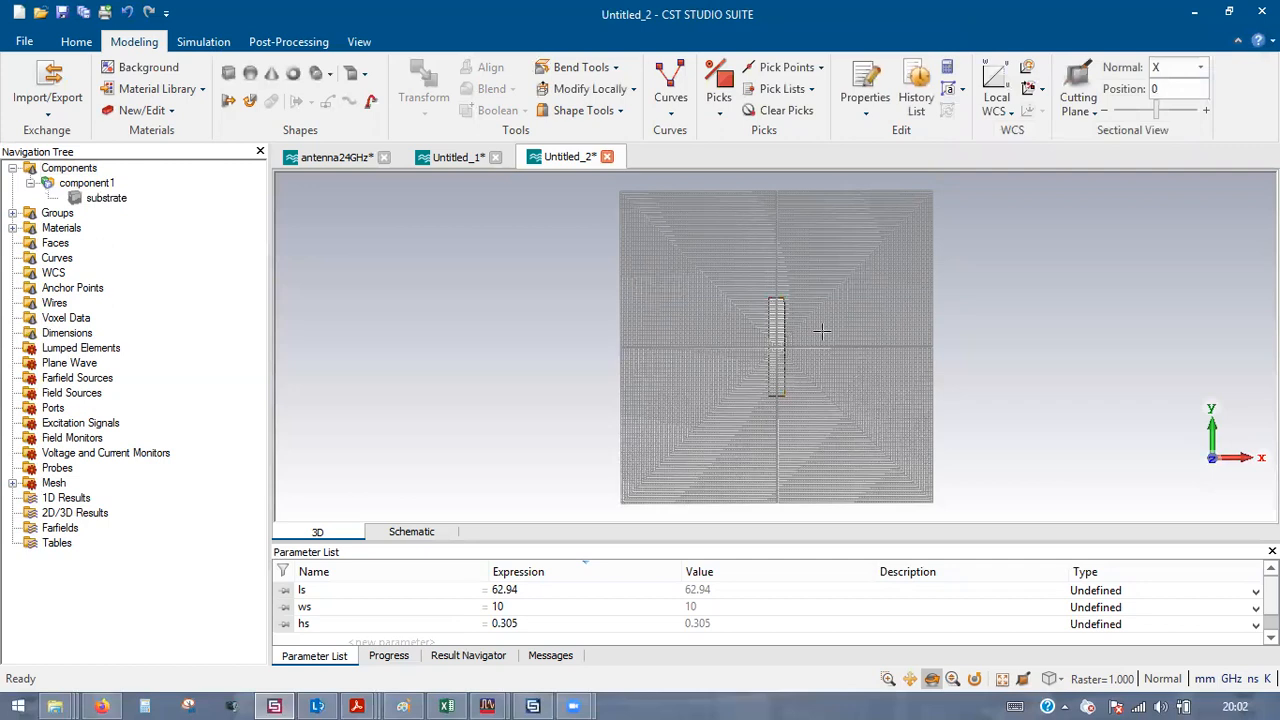
- Hide the bounding box and working plane, orient the substrate with its length horizontal, and compare it with the antenna24GHz project
left_click(359, 41)
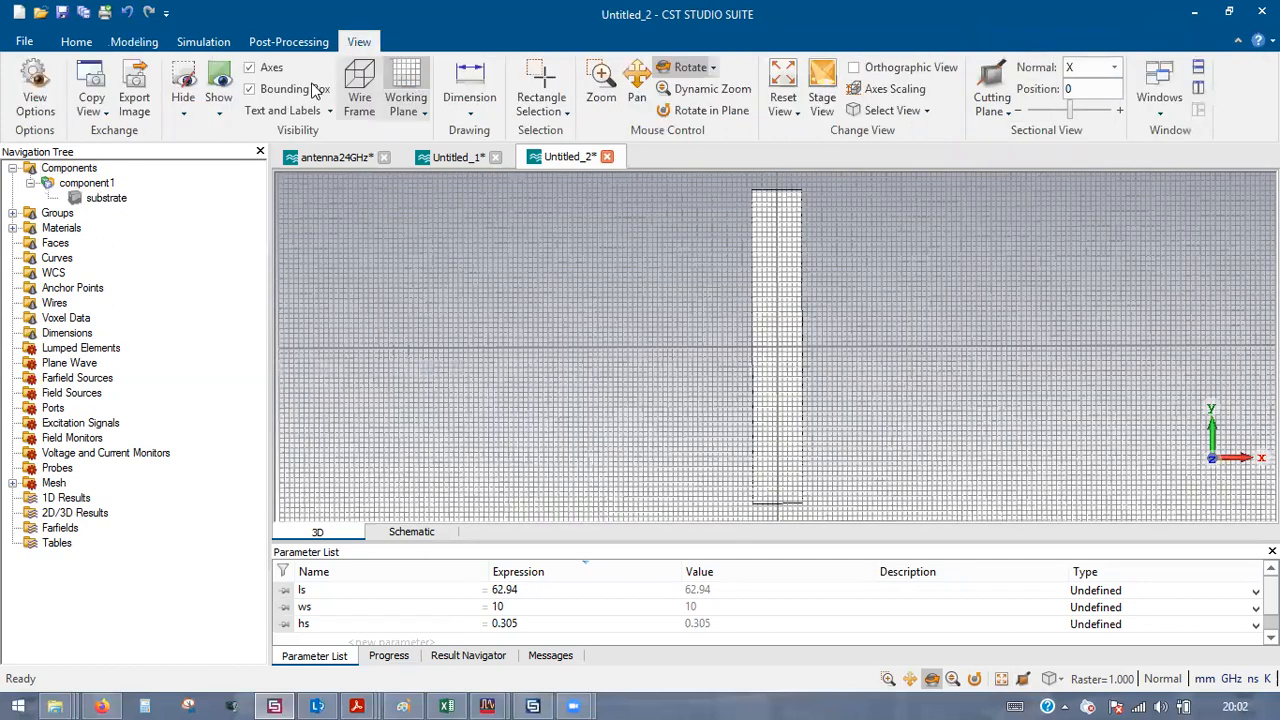
left_click_drag(790, 285, 737, 480)
scroll(762, 309, "up", 5)
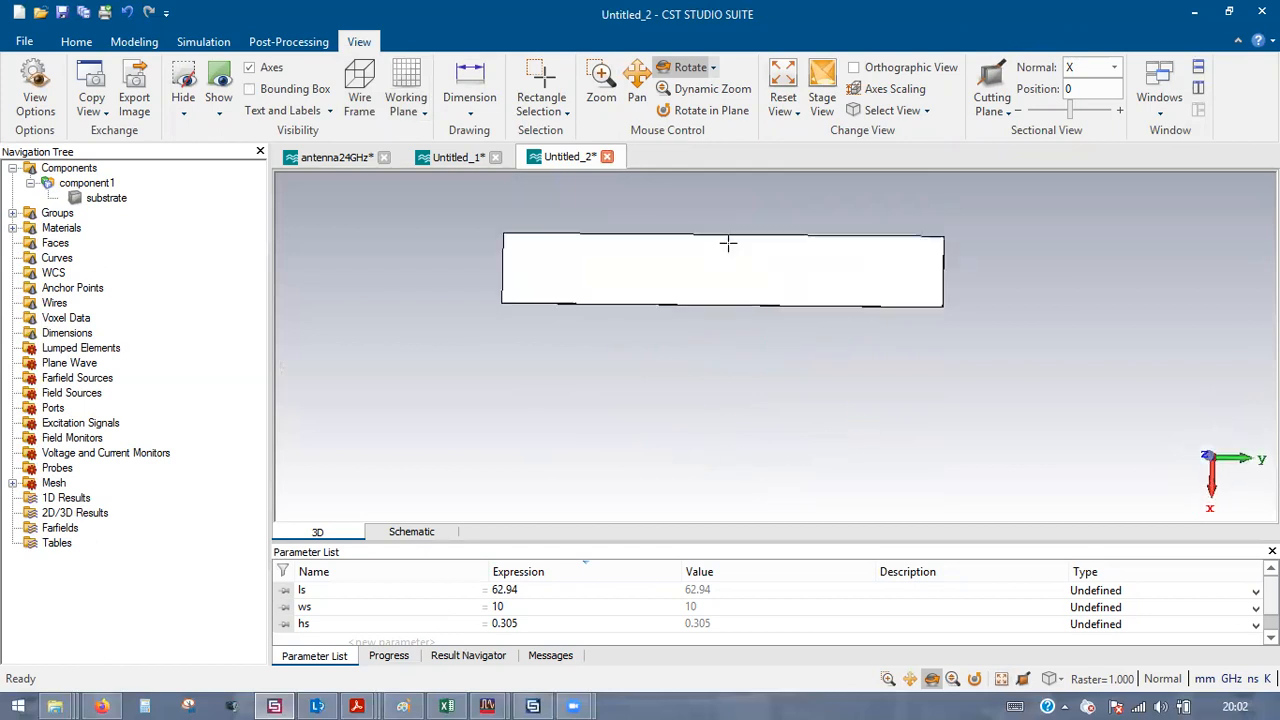
mouse_move(762, 309)
left_mouse_down()
mouse_move(766, 331)
mouse_move(740, 320)
left_mouse_up()
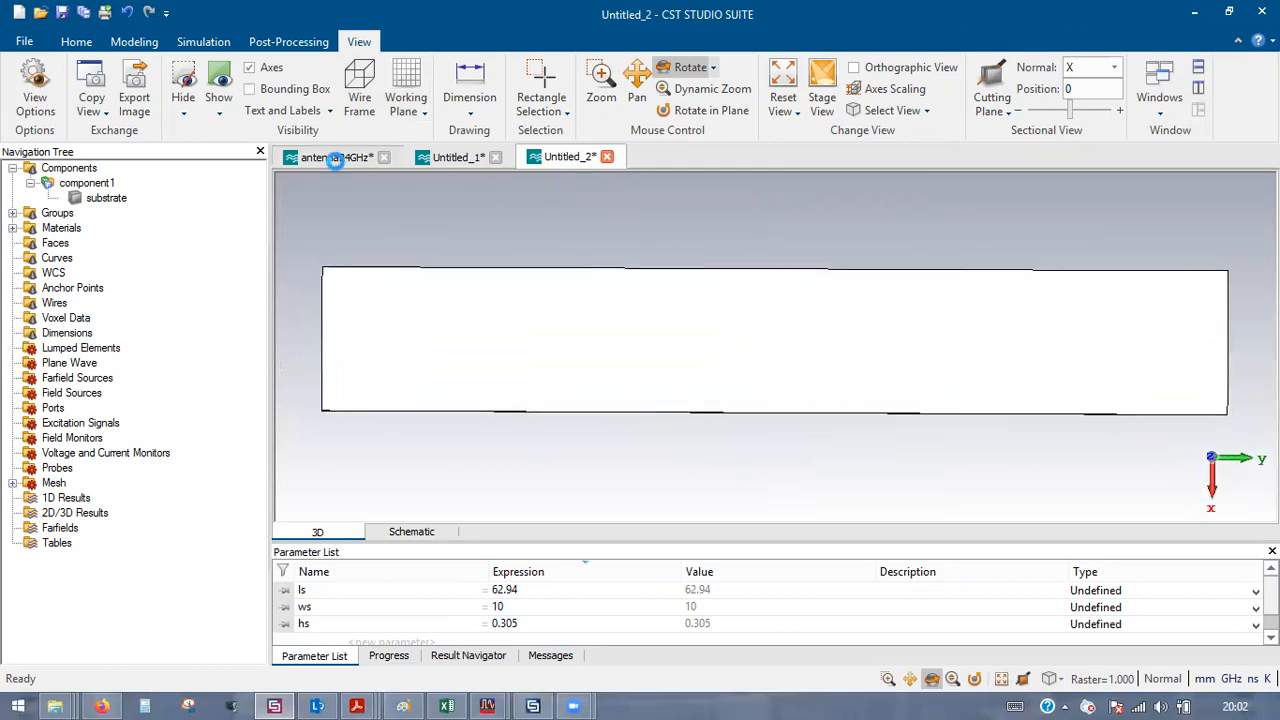
left_click(334, 157)
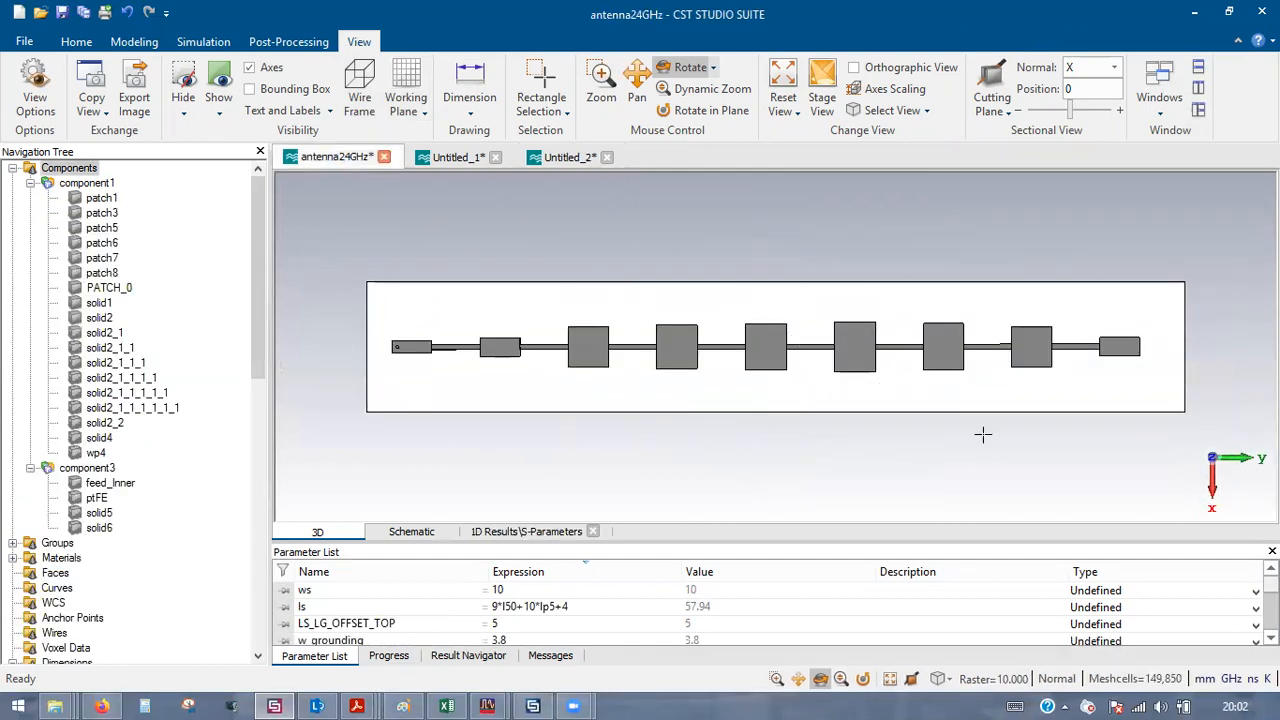
left_click(558, 157)
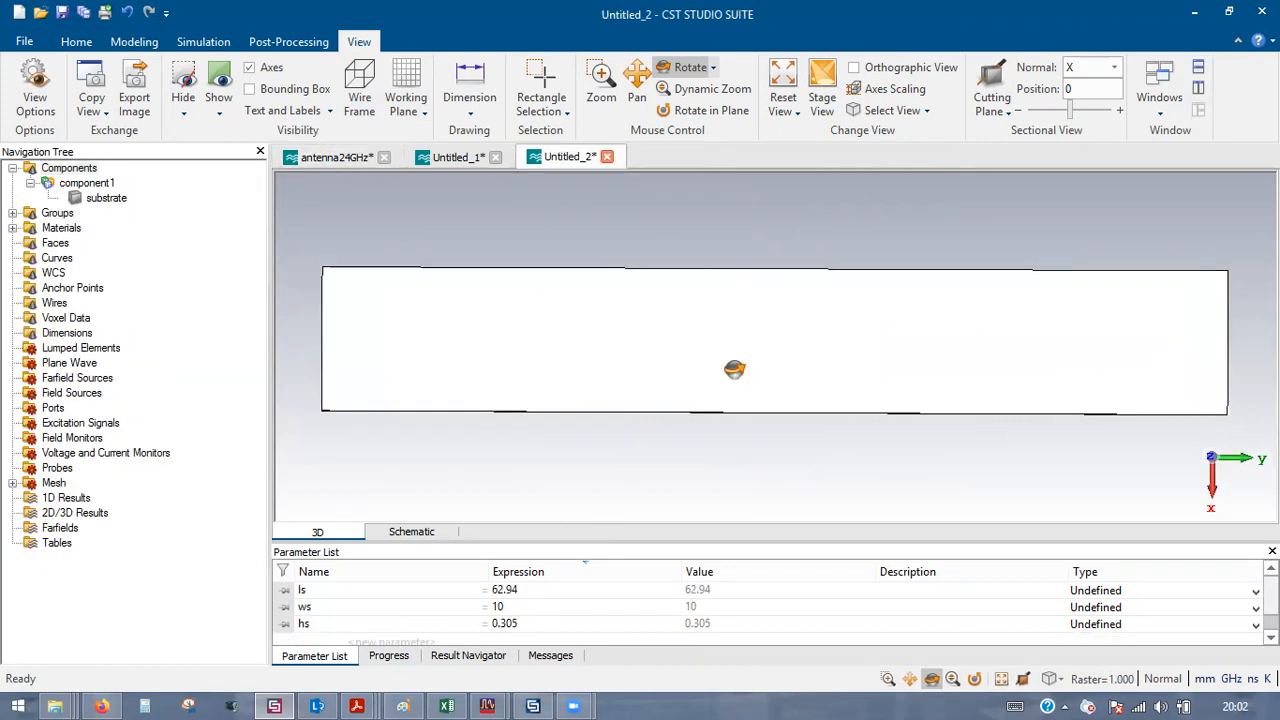
- Pick the substrate's large front face and align the local coordinate system with it
key("f")
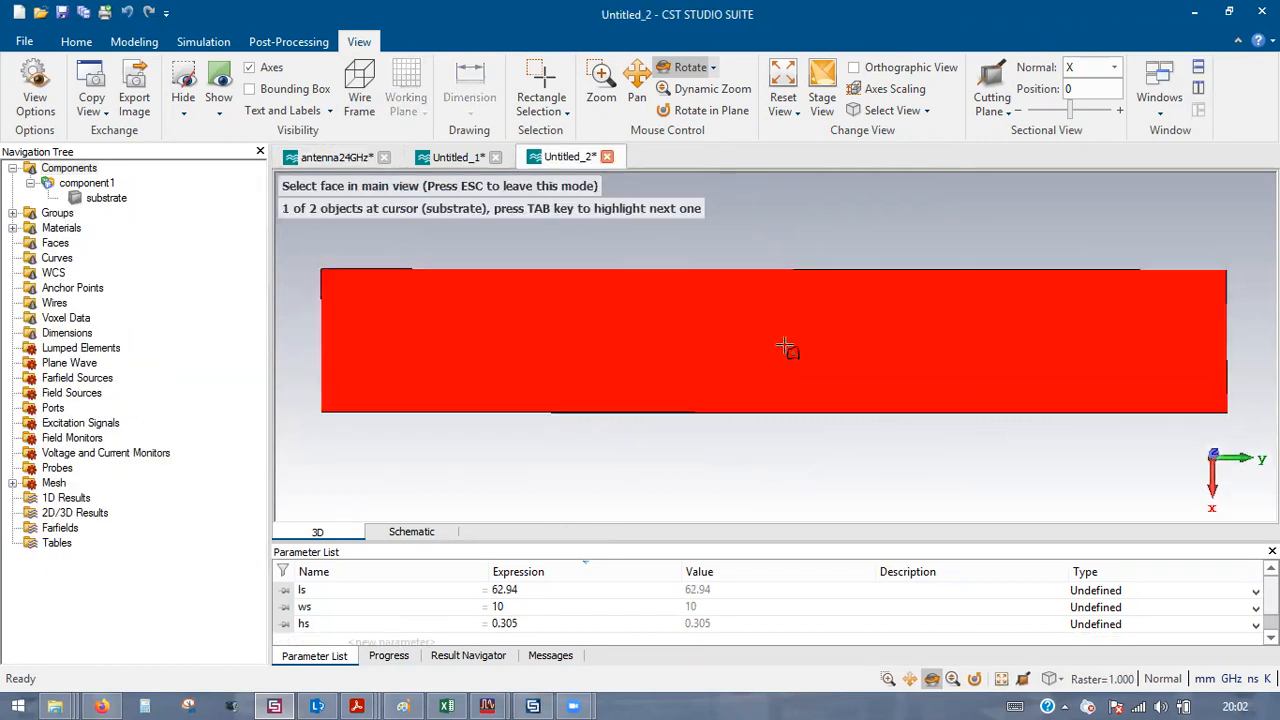
left_click(788, 350)
left_click(134, 41)
left_click(1030, 92)
scroll(788, 348, "up", 2)
scroll(788, 348, "down", 1)
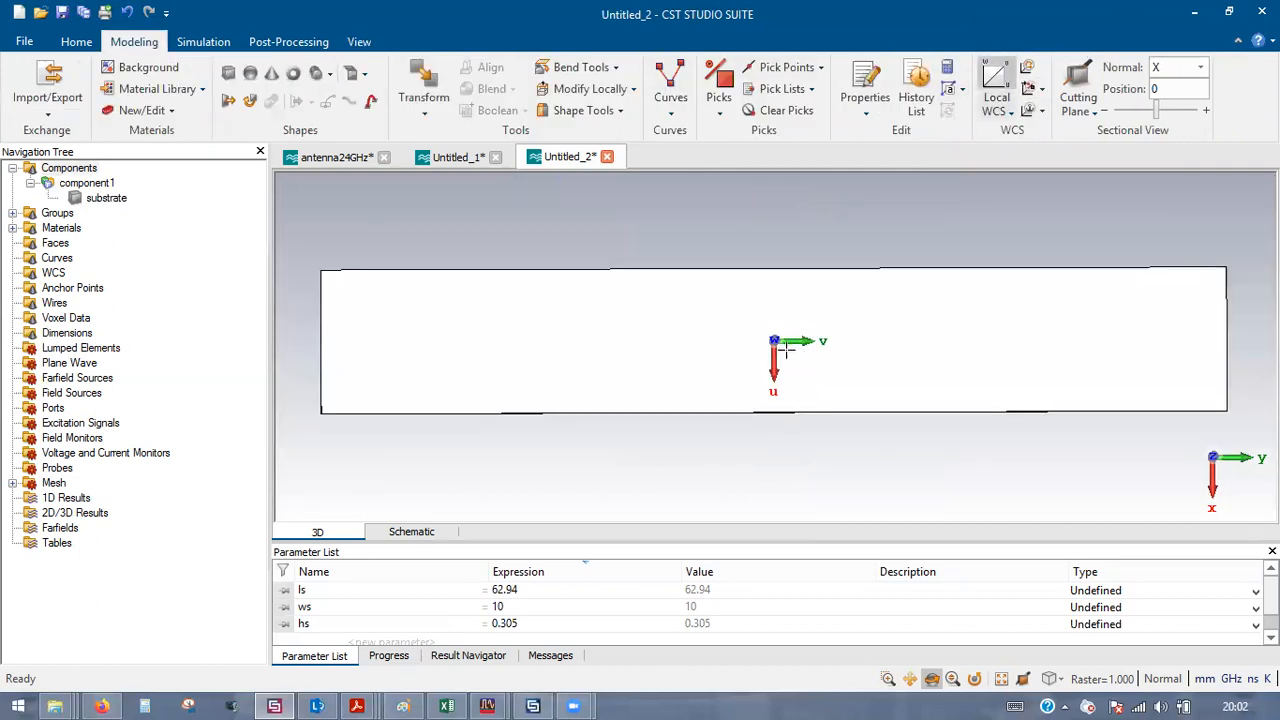
- Start a brick named patch5 with extents U -wp5/2 to wp5/2 and V -lp5/2 to lp5/2
left_click(229, 73)
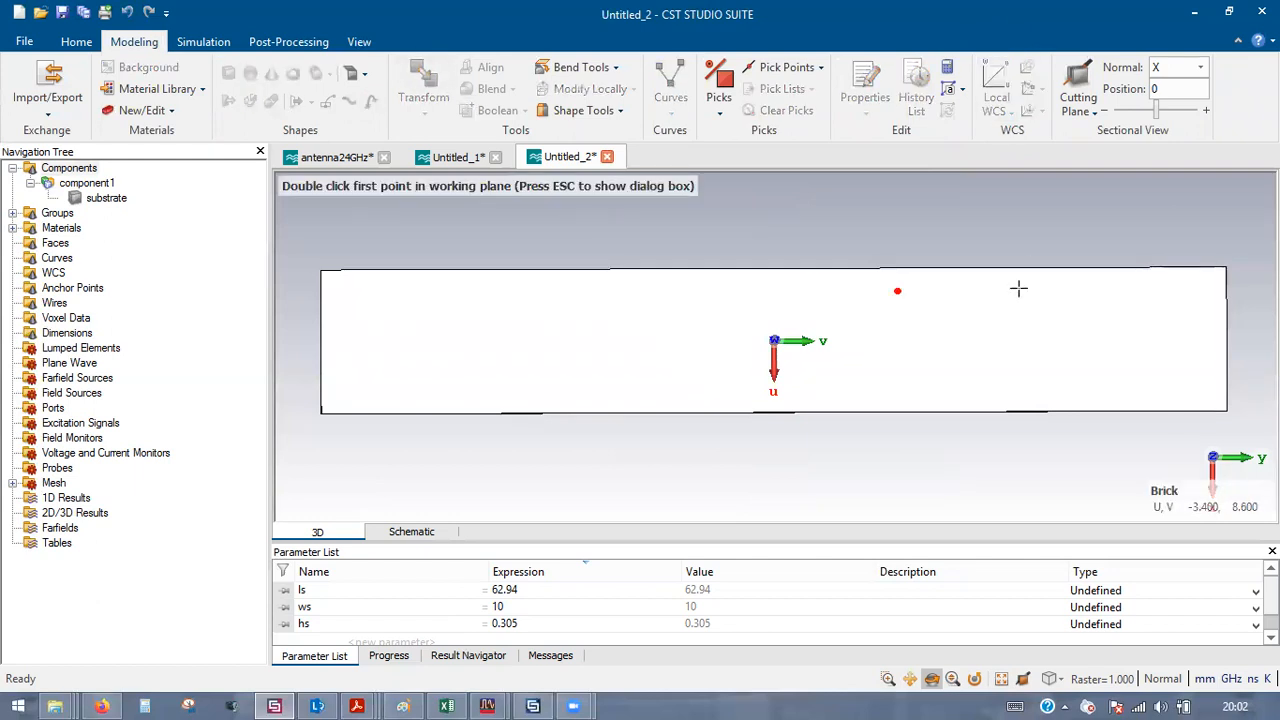
key("Escape")
type("patch5")
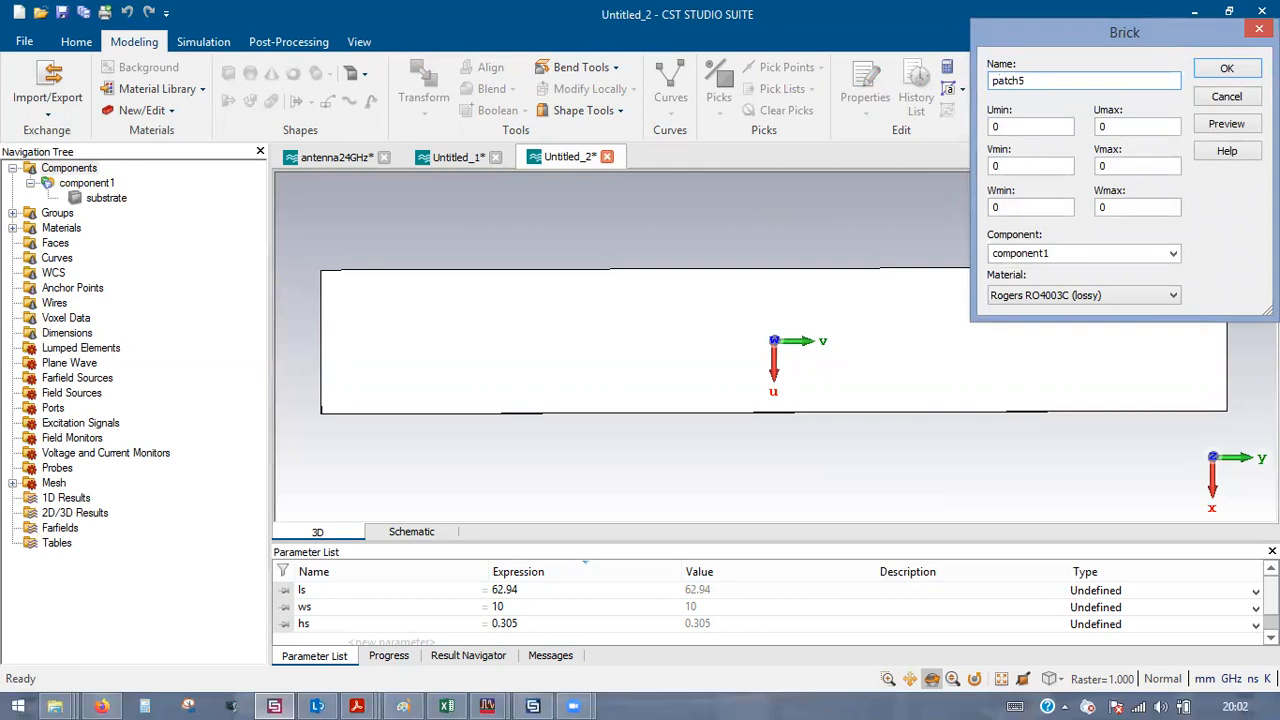
key("Tab")
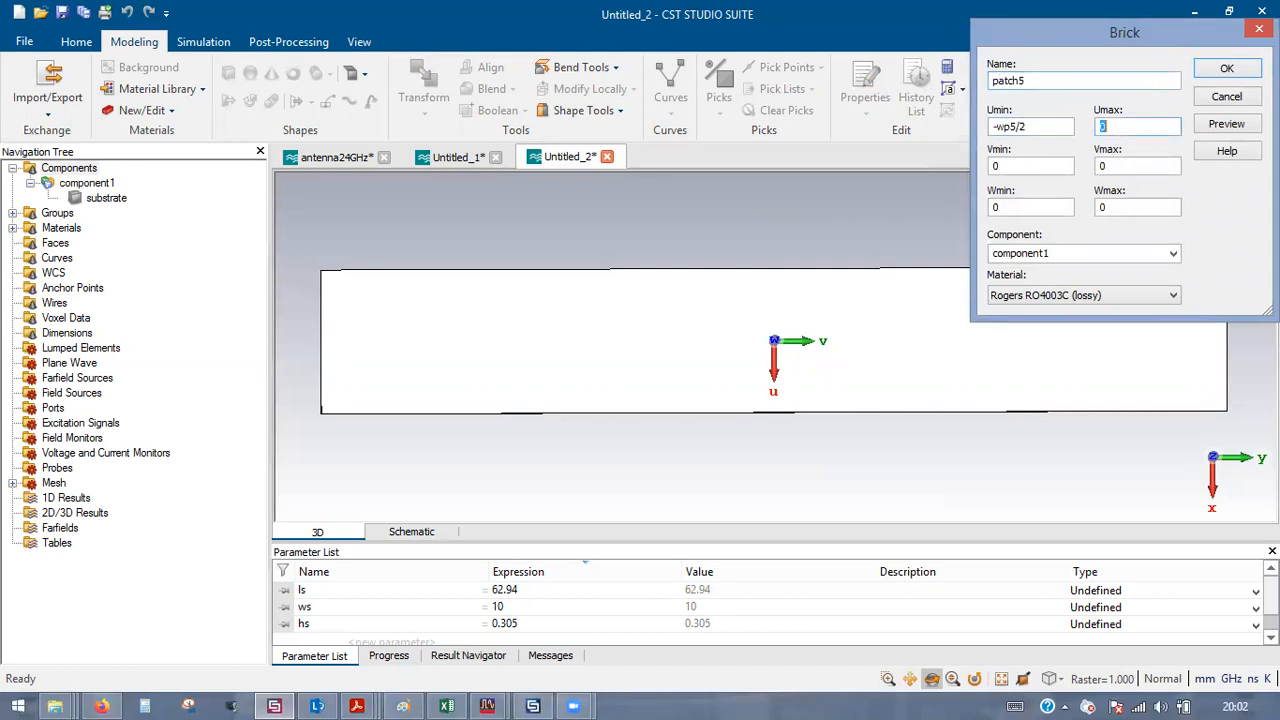
key("Tab")
key("Tab")
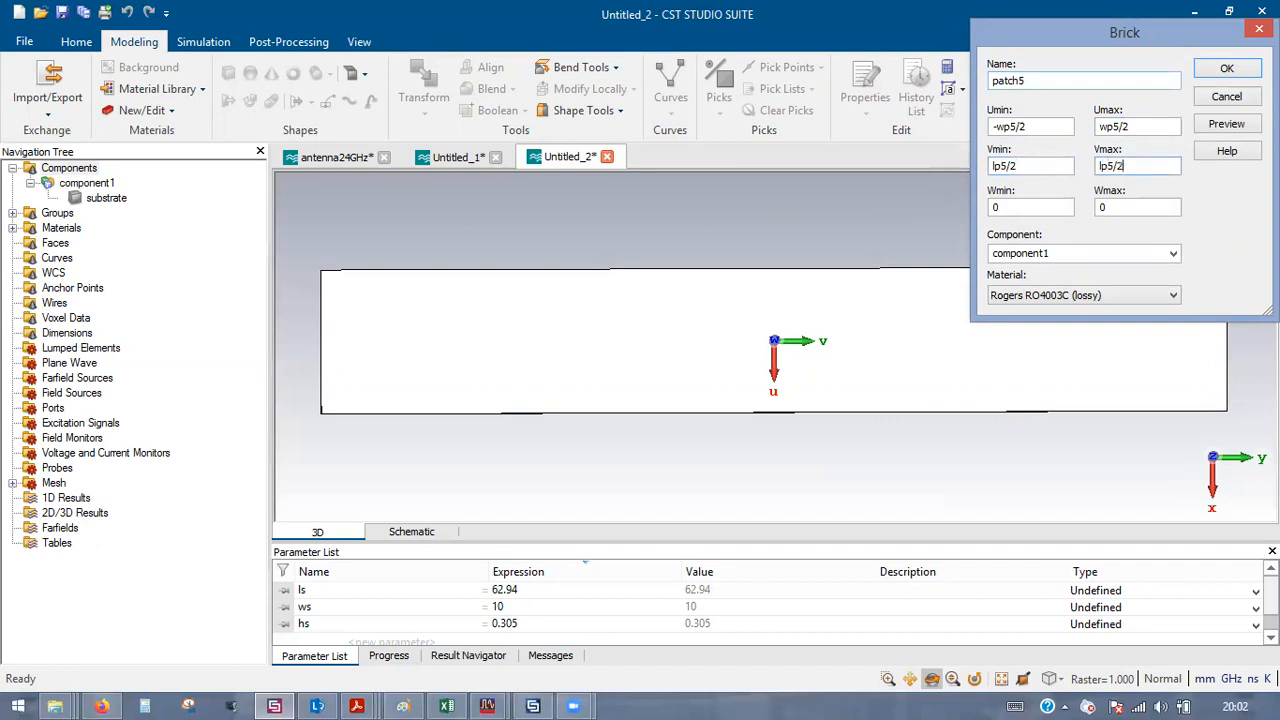
left_click(991, 167)
type("-")
- Set patch5's Wmax to hc and its material to PEC
double_click(1126, 208)
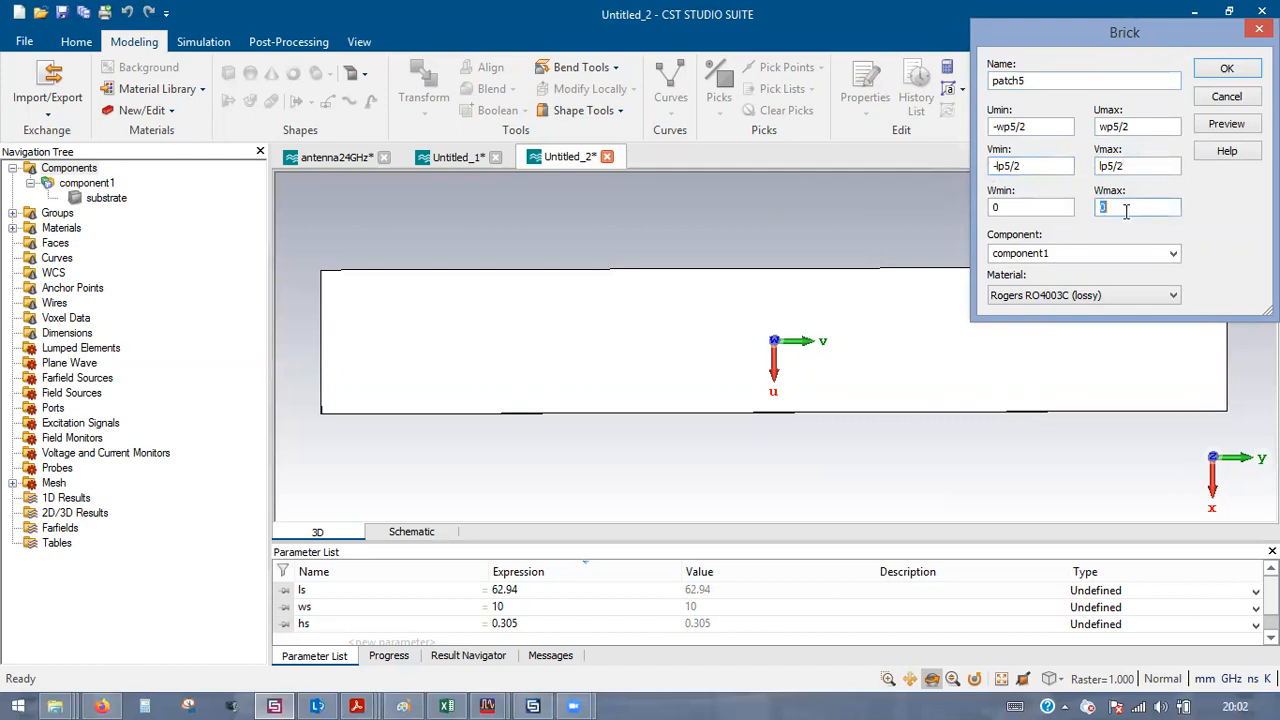
type("hc")
left_click(1094, 295)
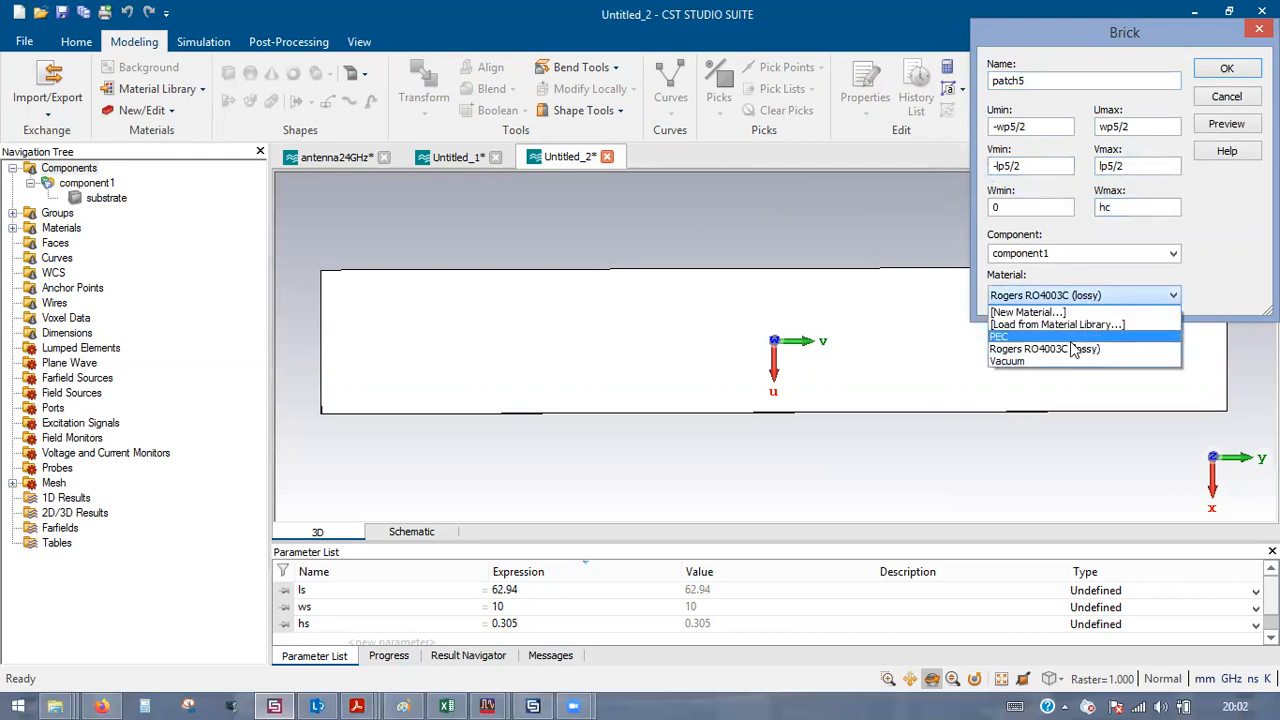
left_click(1072, 339)
- Preview patch5, define its parameters wp5 = 3.6, lp5 = 3.13 and hc = 0.035, and create the brick
left_click(1239, 128)
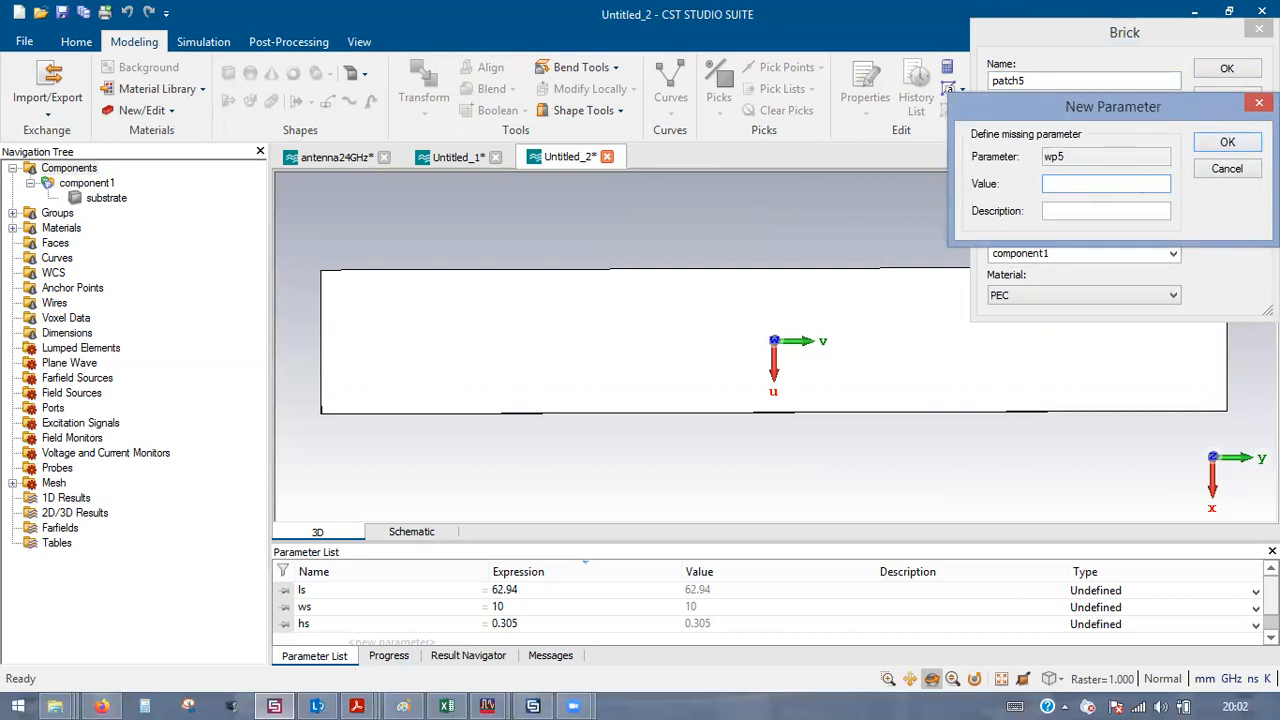
type("3.6")
key("Return")
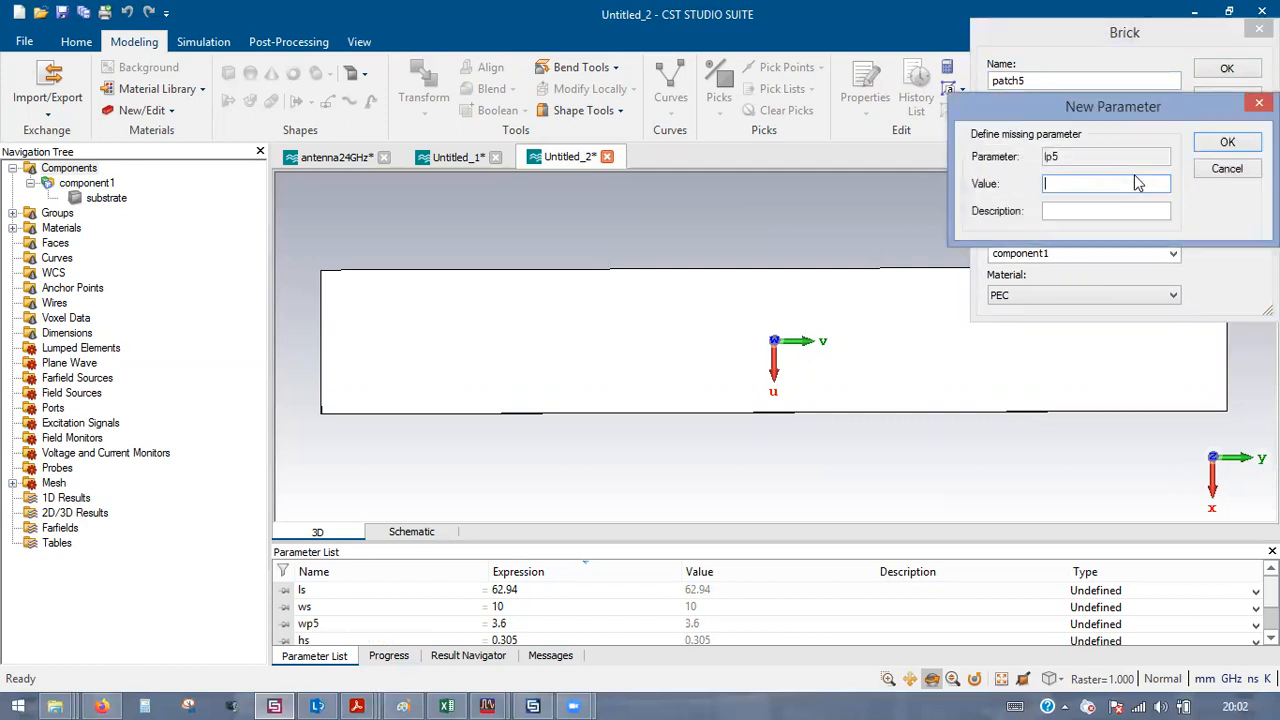
type("3")
key("Return")
type("0.03")
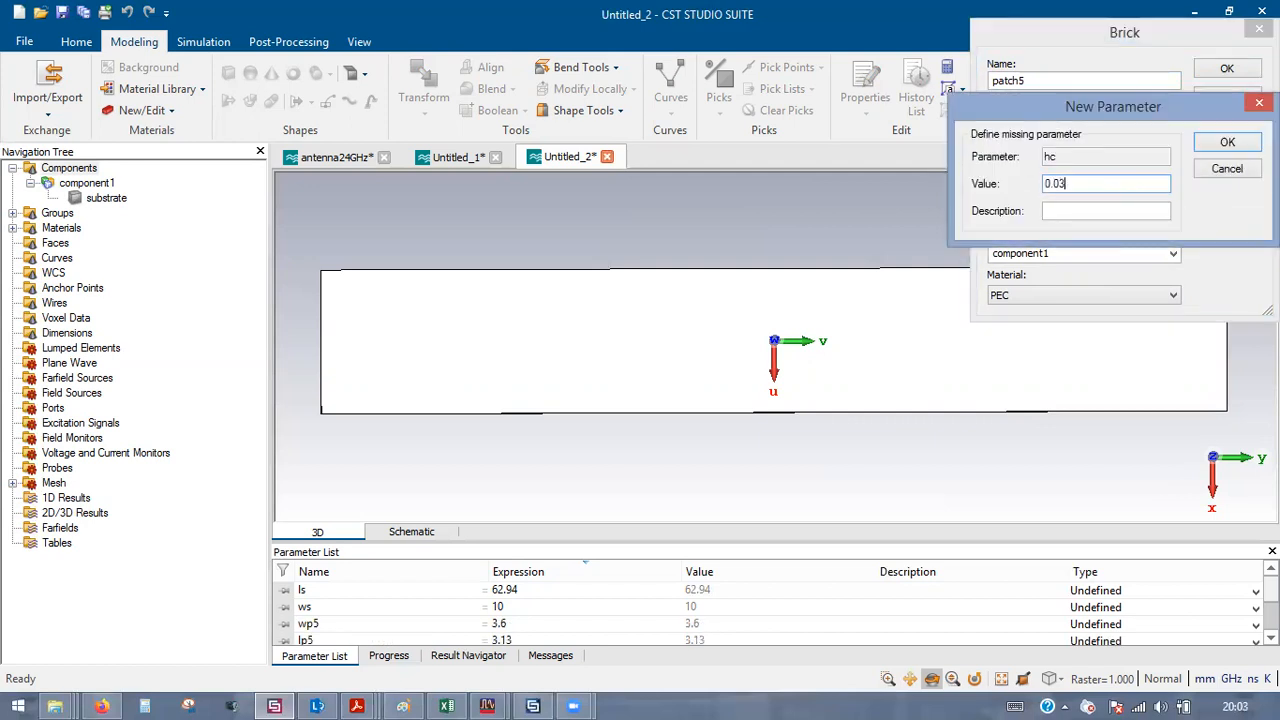
type("5")
key("Return")
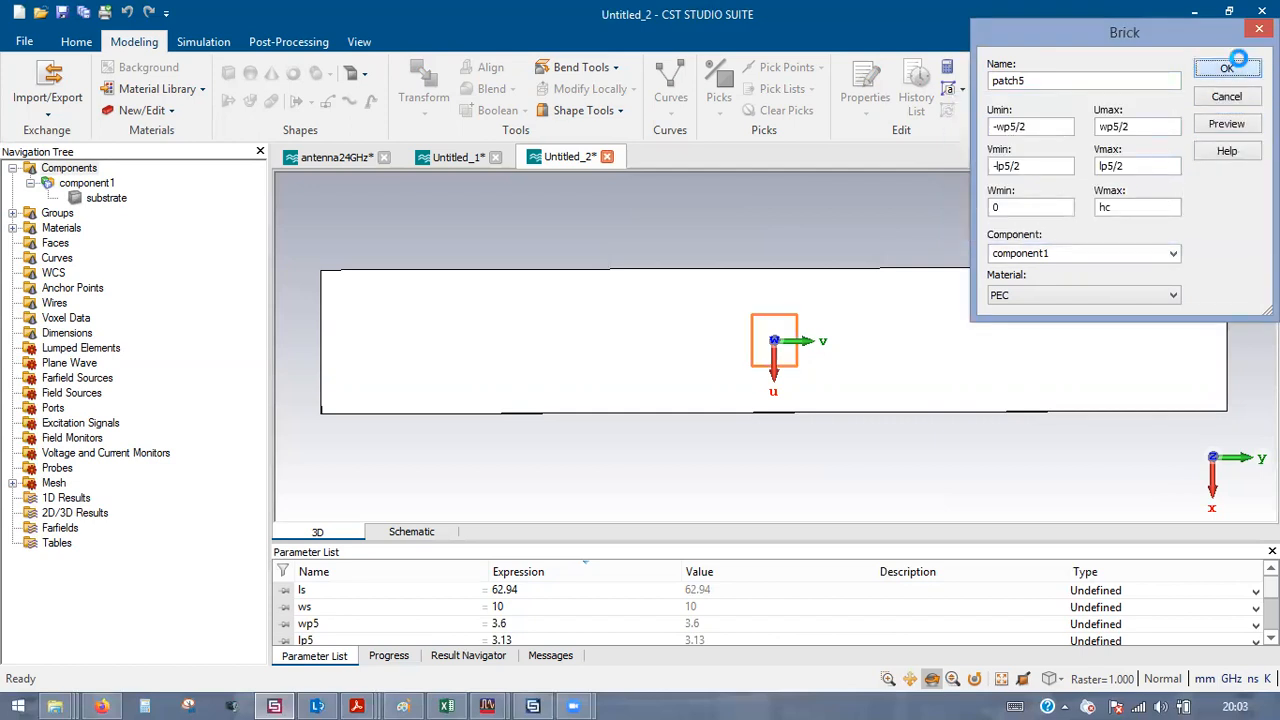
left_click(1229, 67)
scroll(760, 331, "up", 1)
scroll(760, 333, "down", 1)
scroll(752, 336, "up", 1)
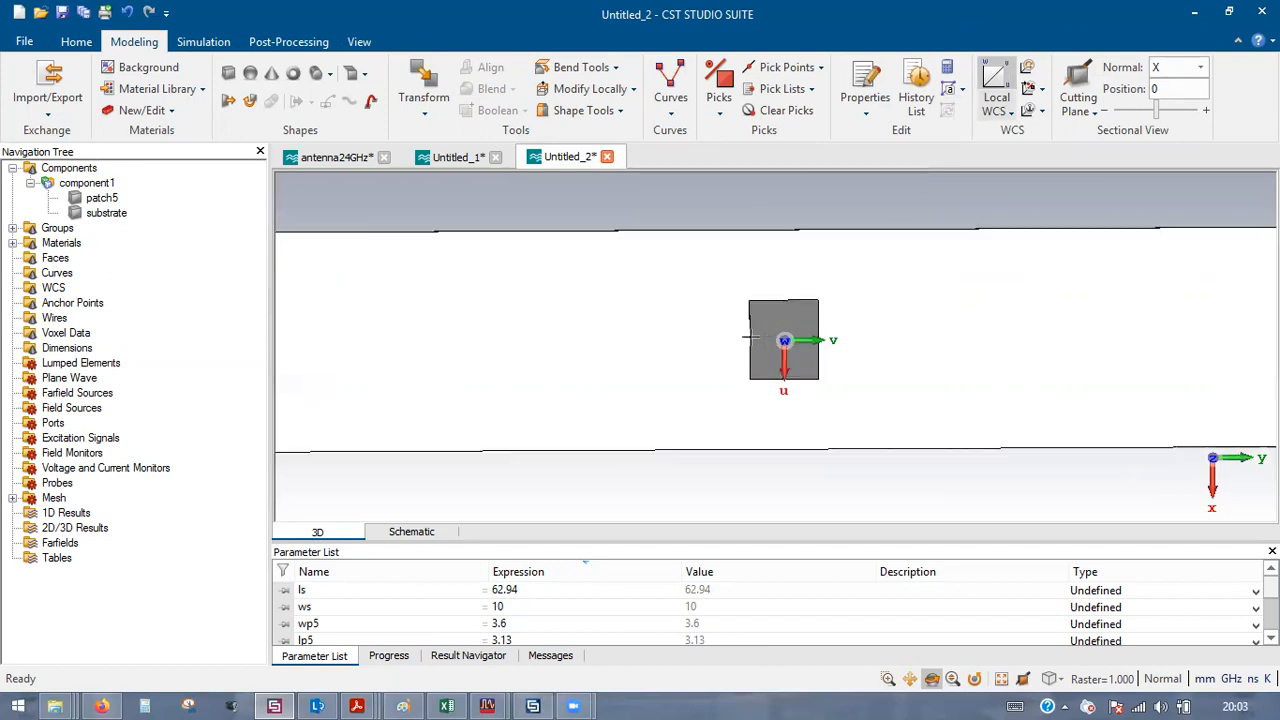
- Pick the midpoint of patch5's negative-V edge and align the local coordinate system with it
key("m")
left_click(750, 340)
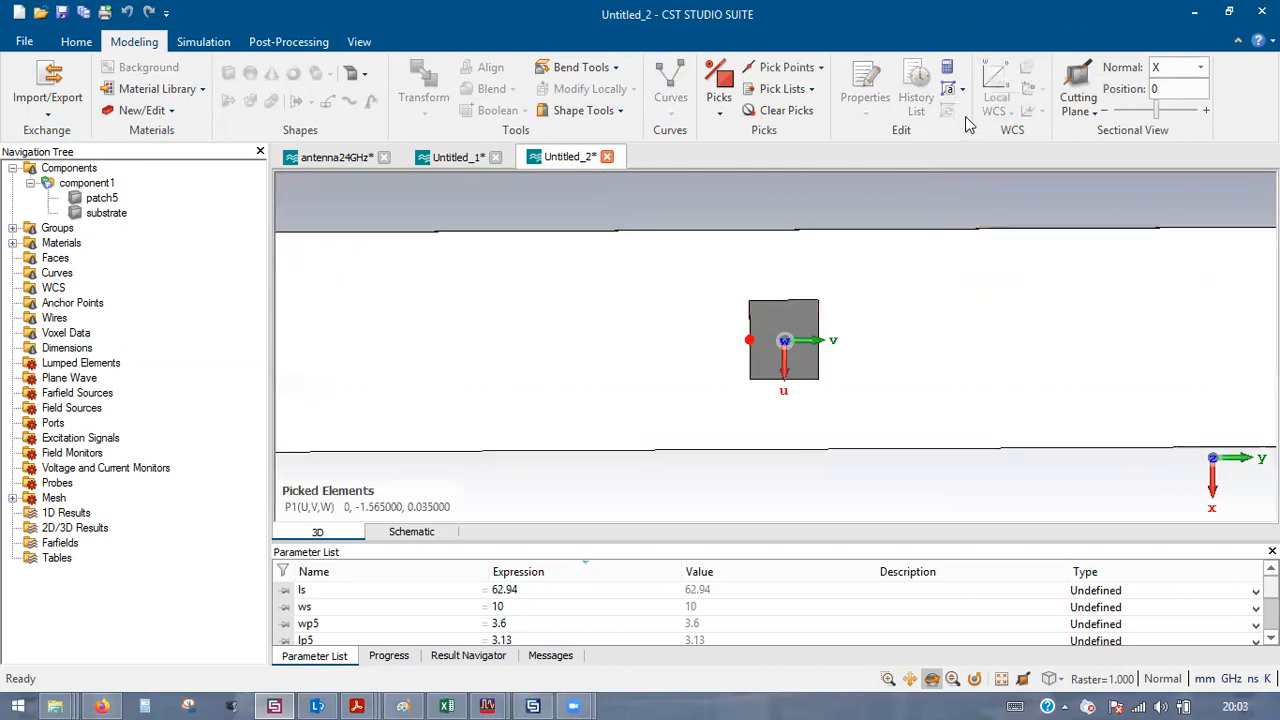
key("w")
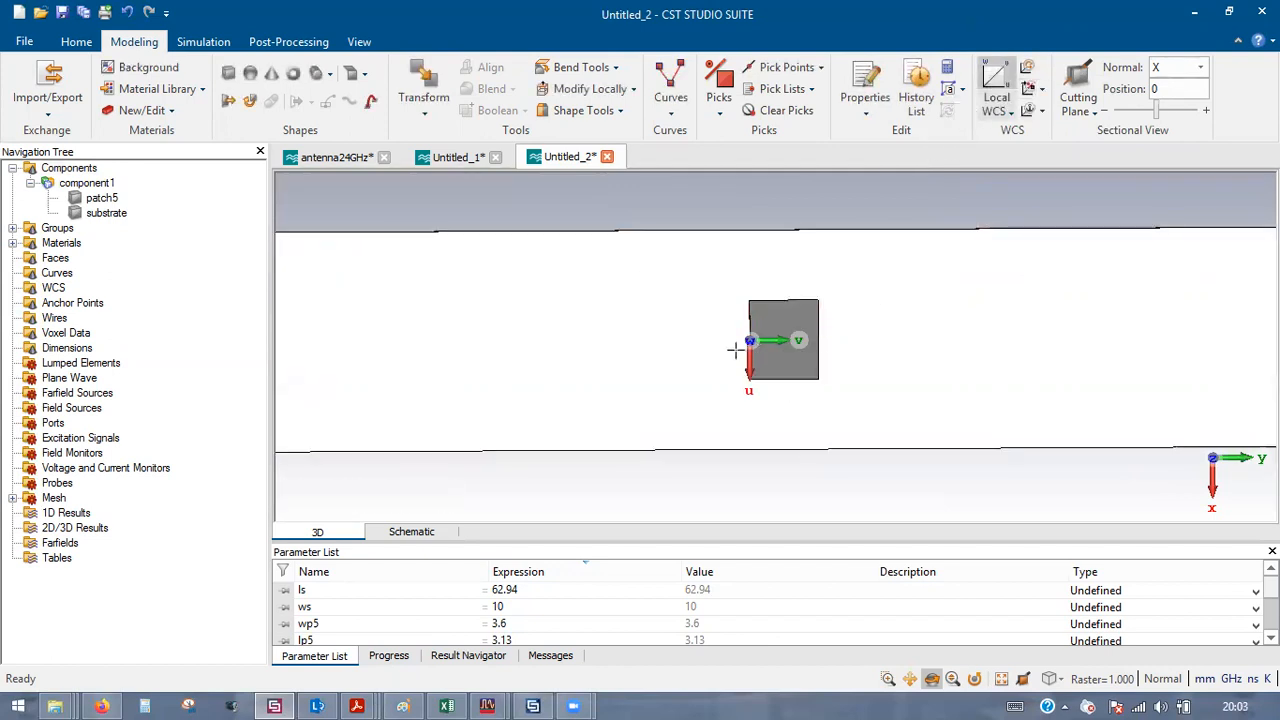
- Start a brick named feed4 with U extents from -w1/2 to w1/2
left_click(228, 73)
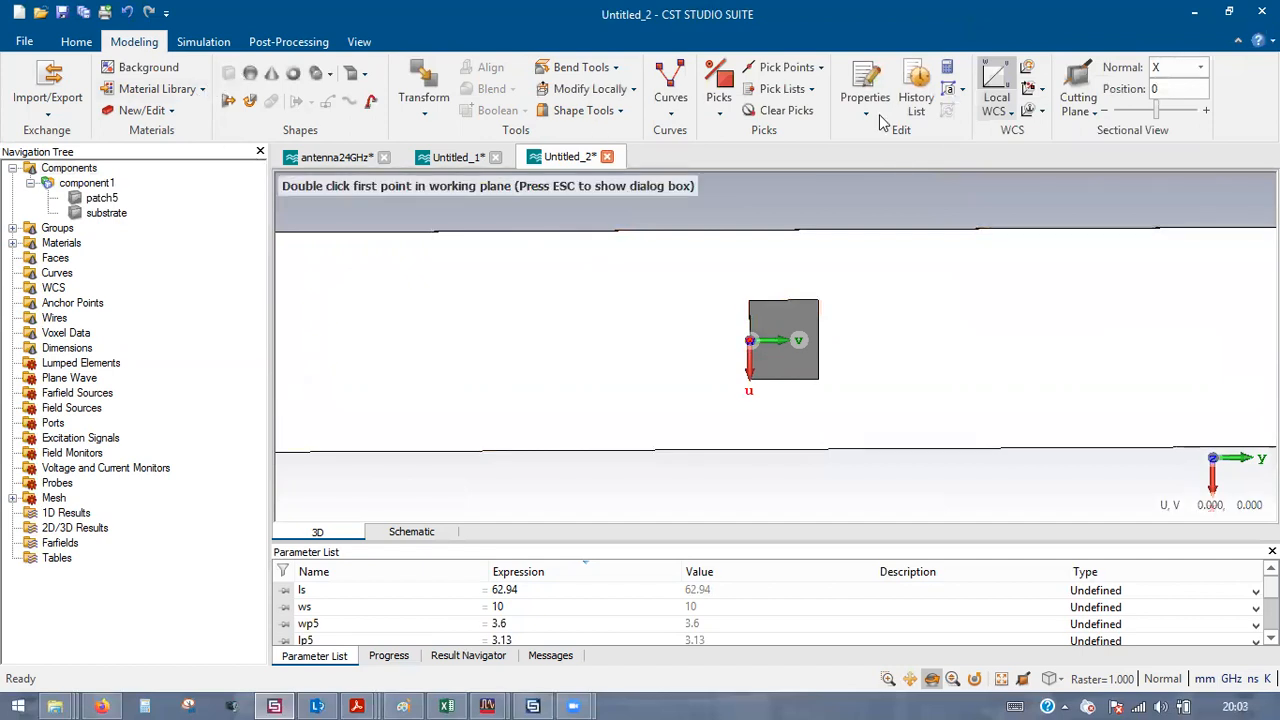
key("Escape")
type("feed")
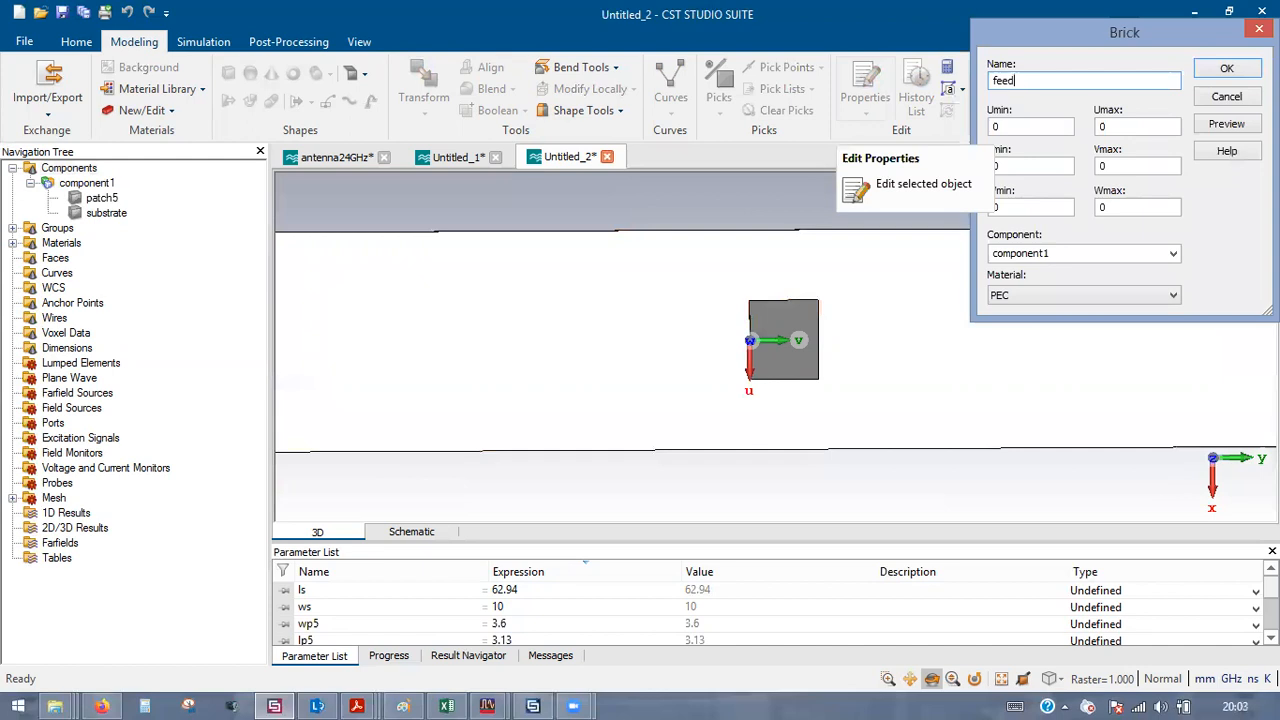
type("4")
left_click(1023, 127)
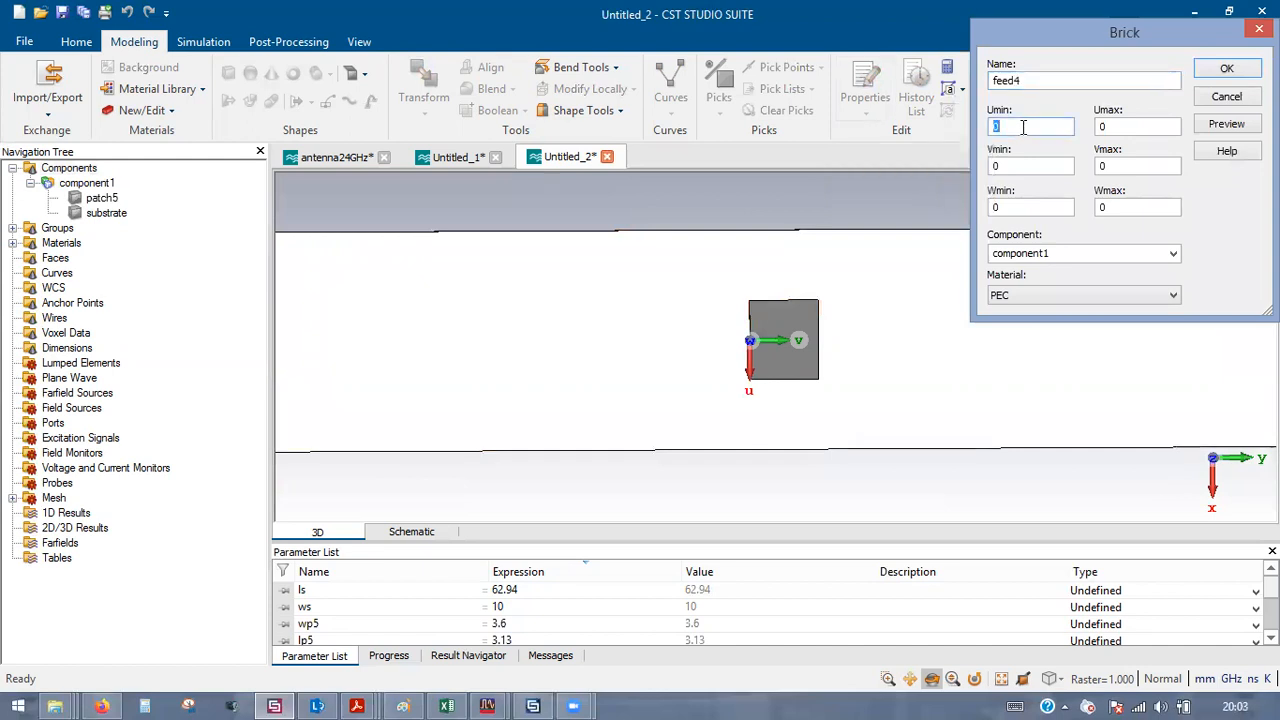
type("w1/")
key("Left")
key("Left")
key("Left")
type("-w1/2")
key("Tab")
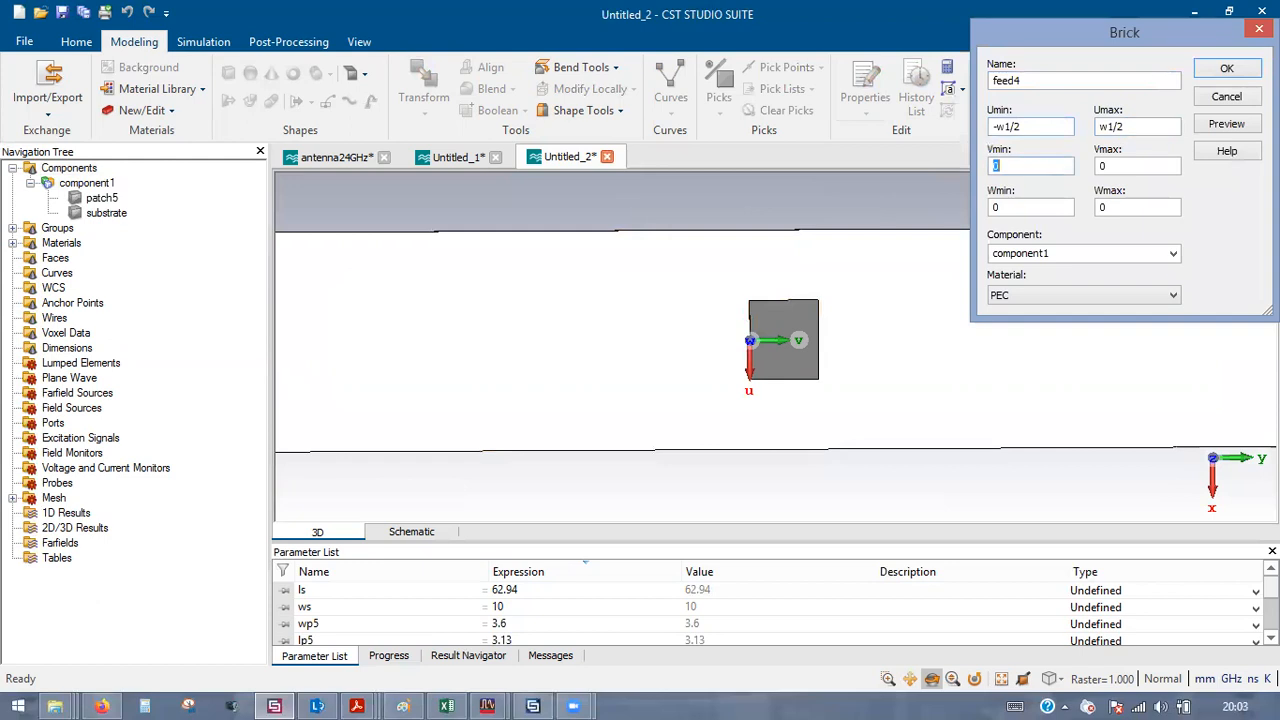
- Set feed4's Vmax to -l1 and its Wmax to -hc
key("Tab")
type("-l")
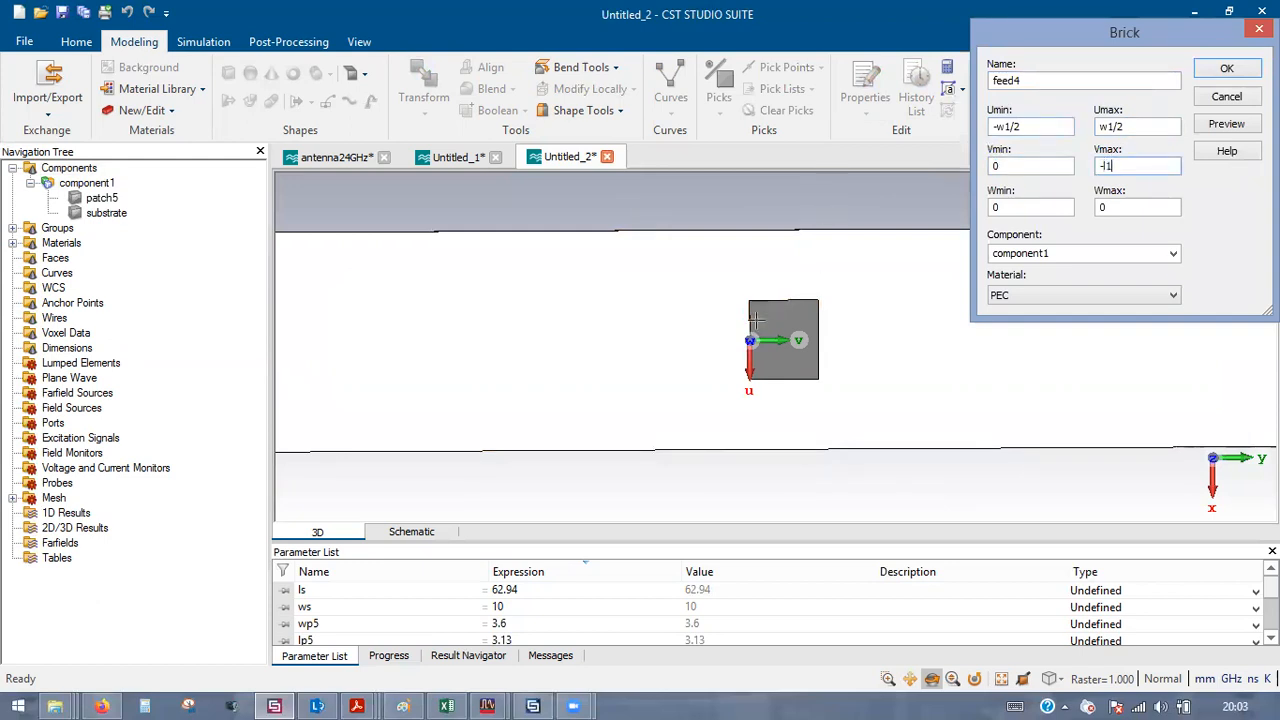
left_click(1137, 207)
type("hc")
left_click_drag(755, 418, 663, 394)
scroll(663, 394, "up", 5)
scroll(455, 363, "down", 2)
scroll(629, 327, "up", 3)
scroll(745, 272, "down", 1)
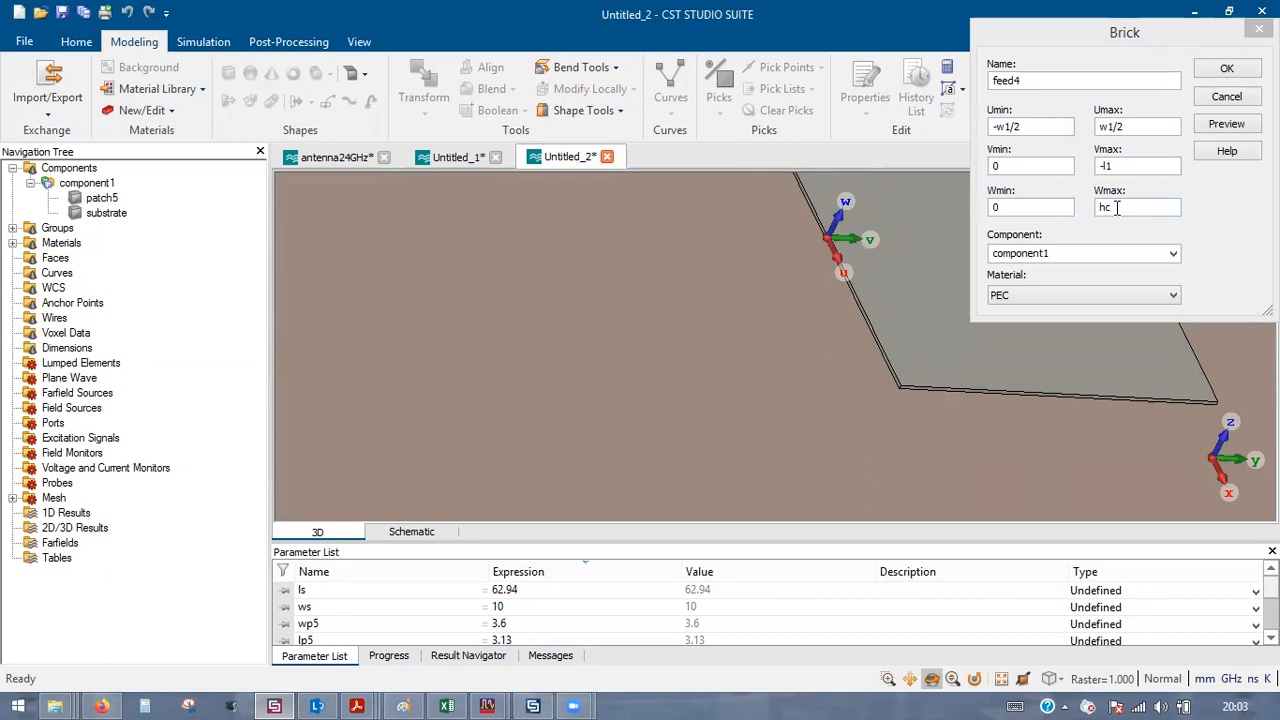
left_click(1101, 207)
type("-")
left_click_drag(890, 283, 777, 390)
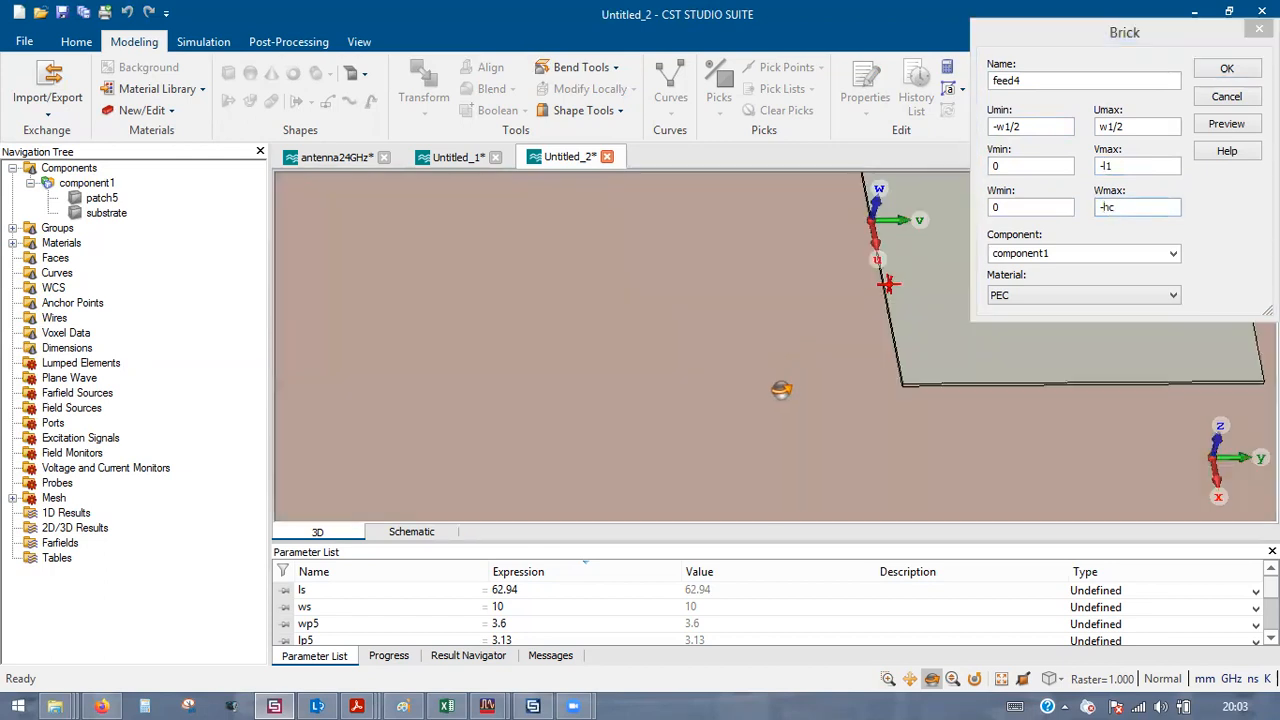
scroll(628, 385, "down", 1)
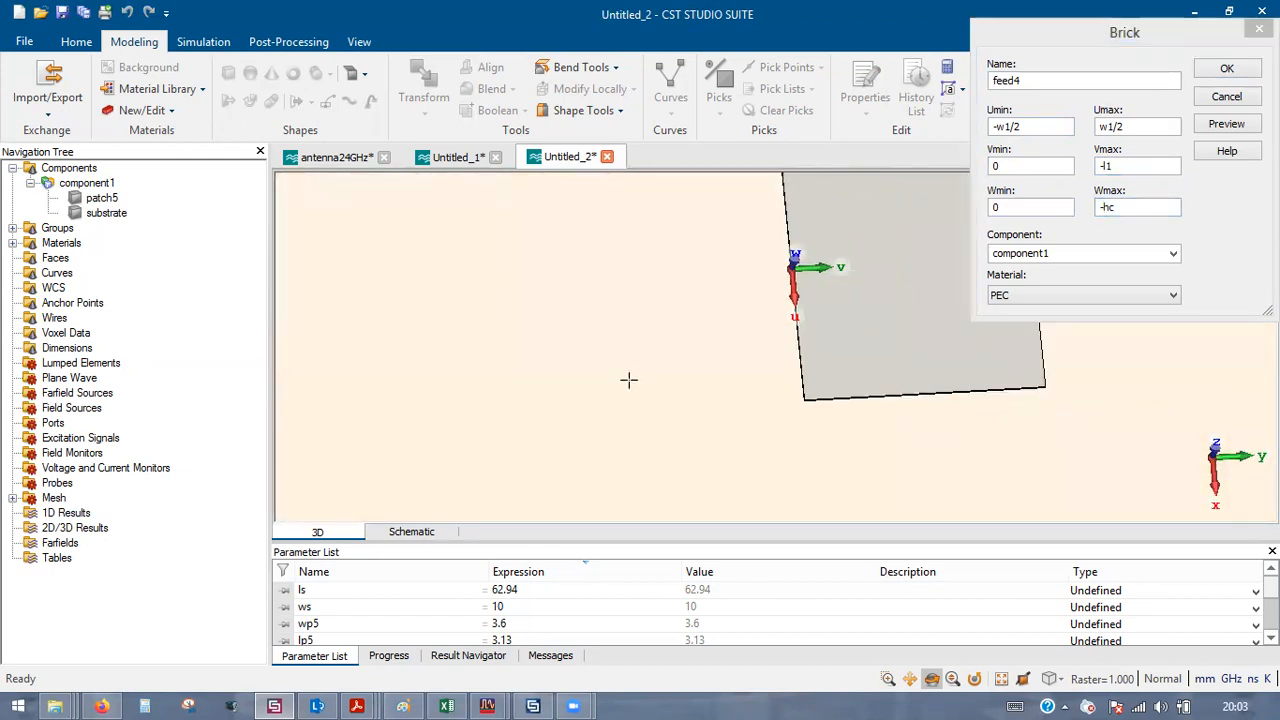
left_click_drag(750, 320, 752, 427)
scroll(656, 397, "down", 2)
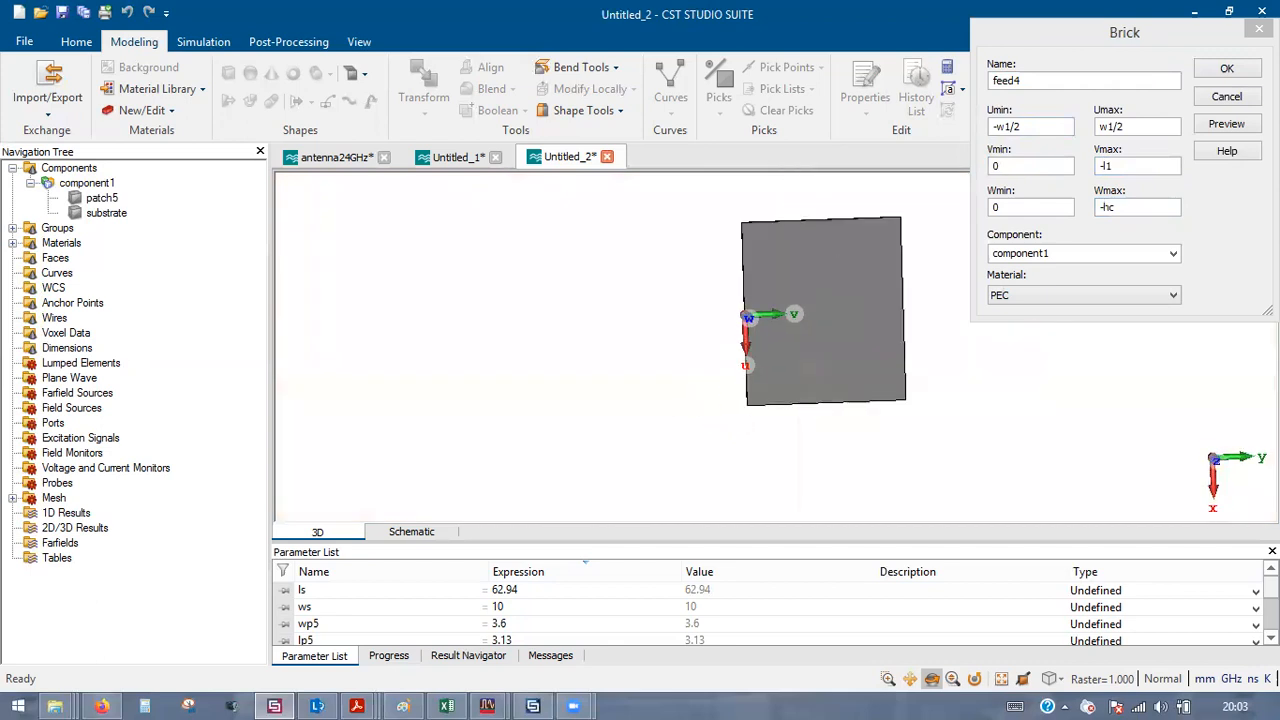
- Preview feed4, define its parameters w1 = 0.42 and l1 = 3.72, and create the brick
left_click(1222, 125)
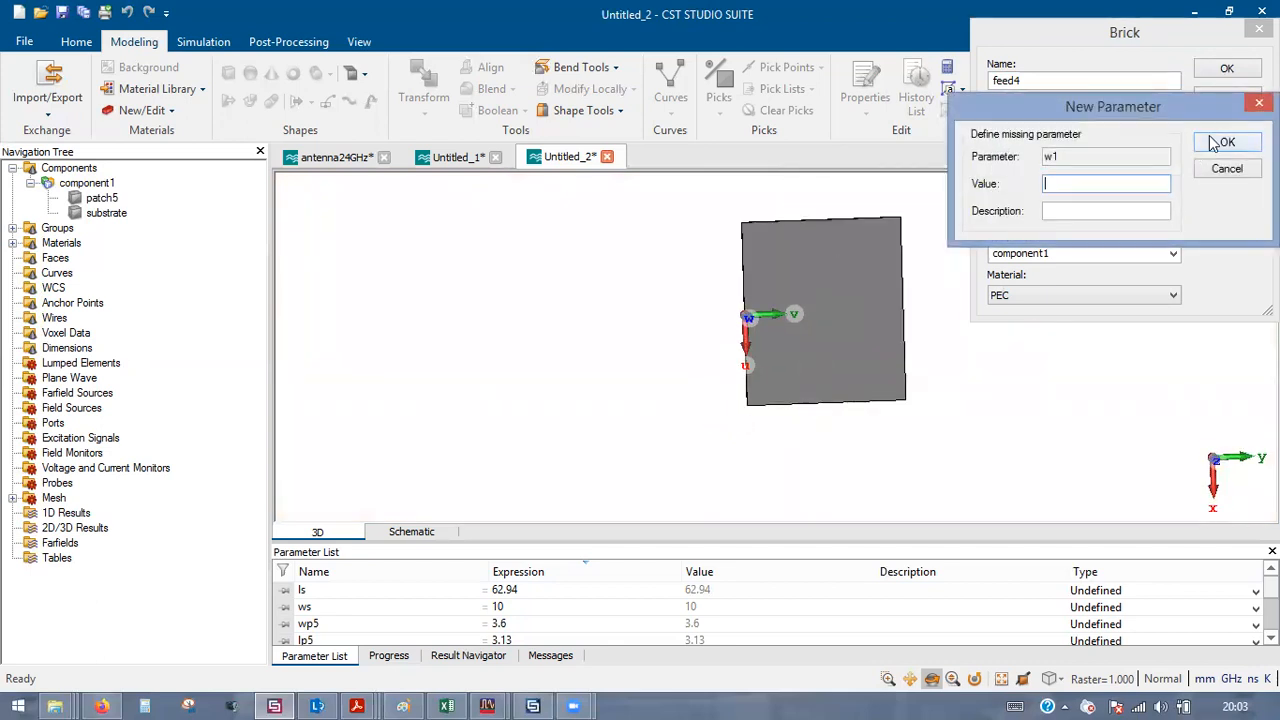
type("0.42")
left_click(1215, 142)
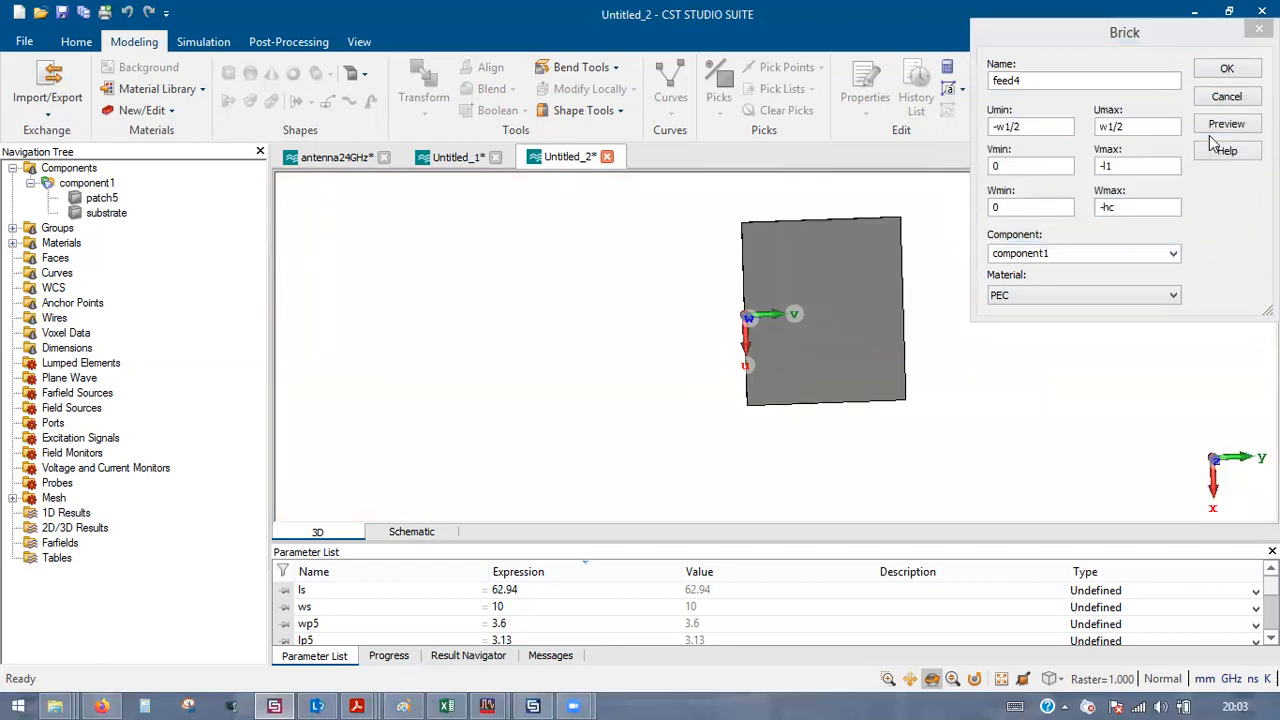
type("3.72")
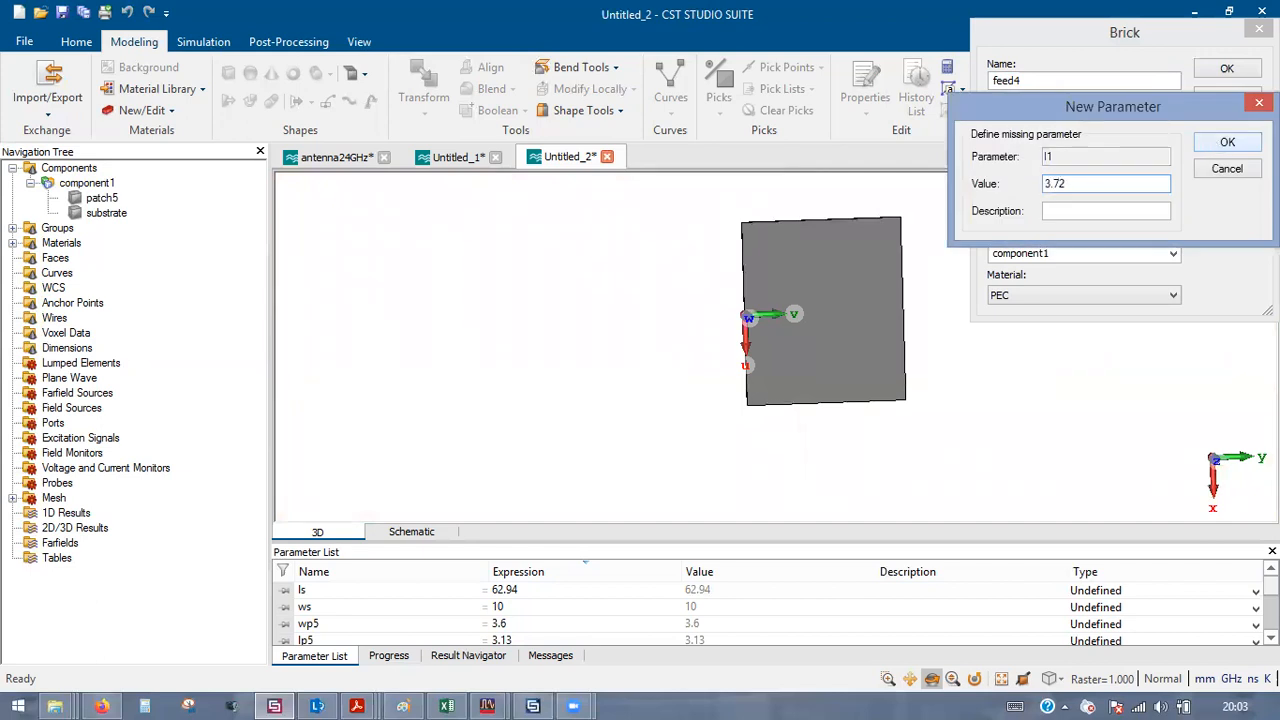
key("Return")
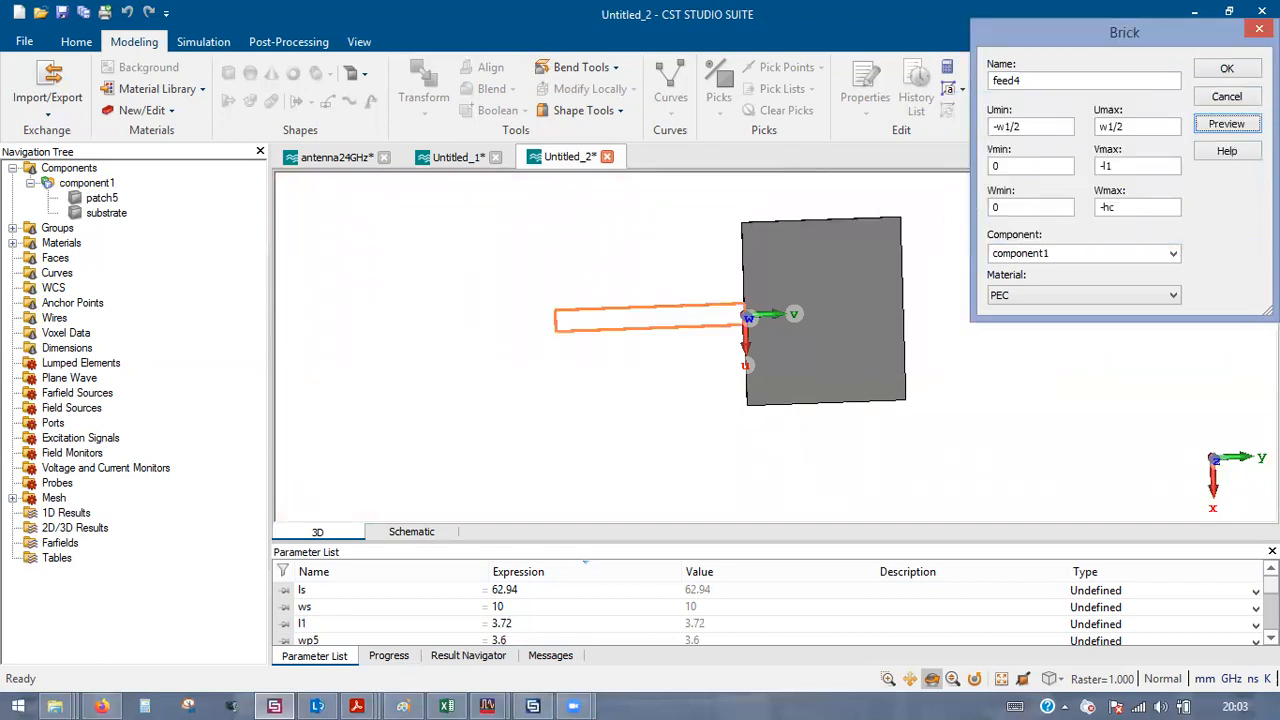
scroll(775, 300, "up", 5)
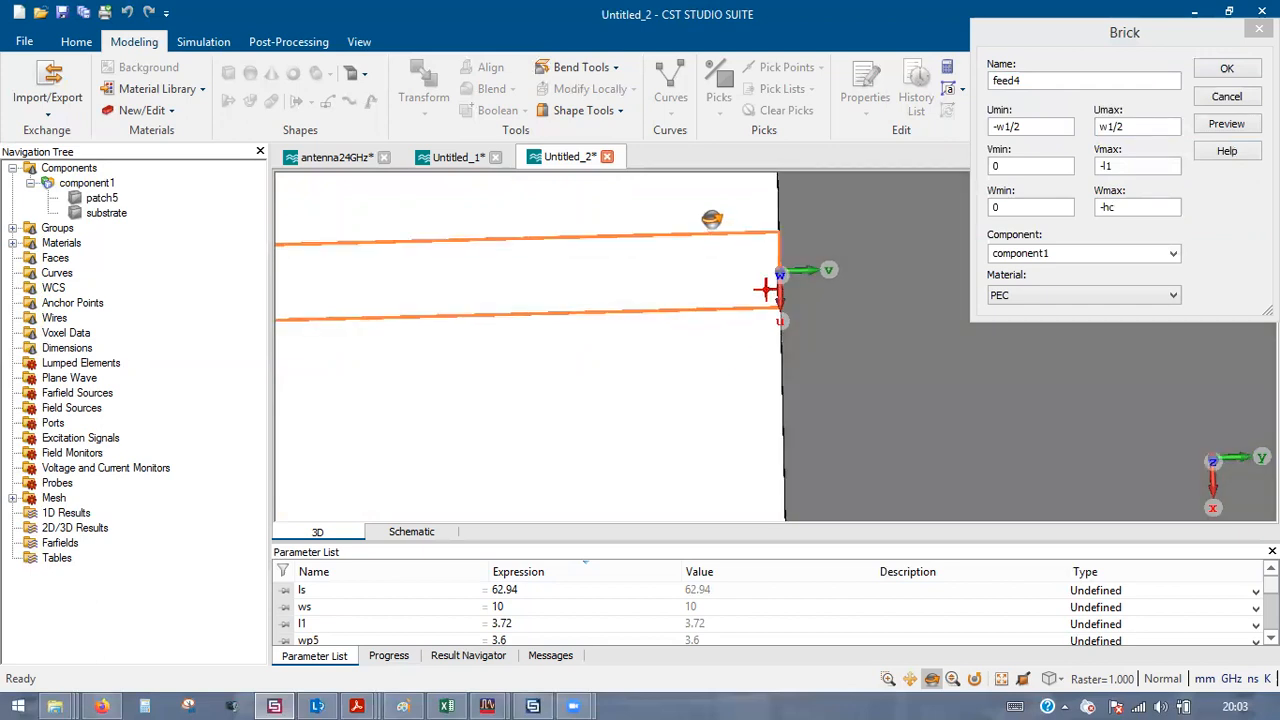
scroll(766, 285, "down", 3)
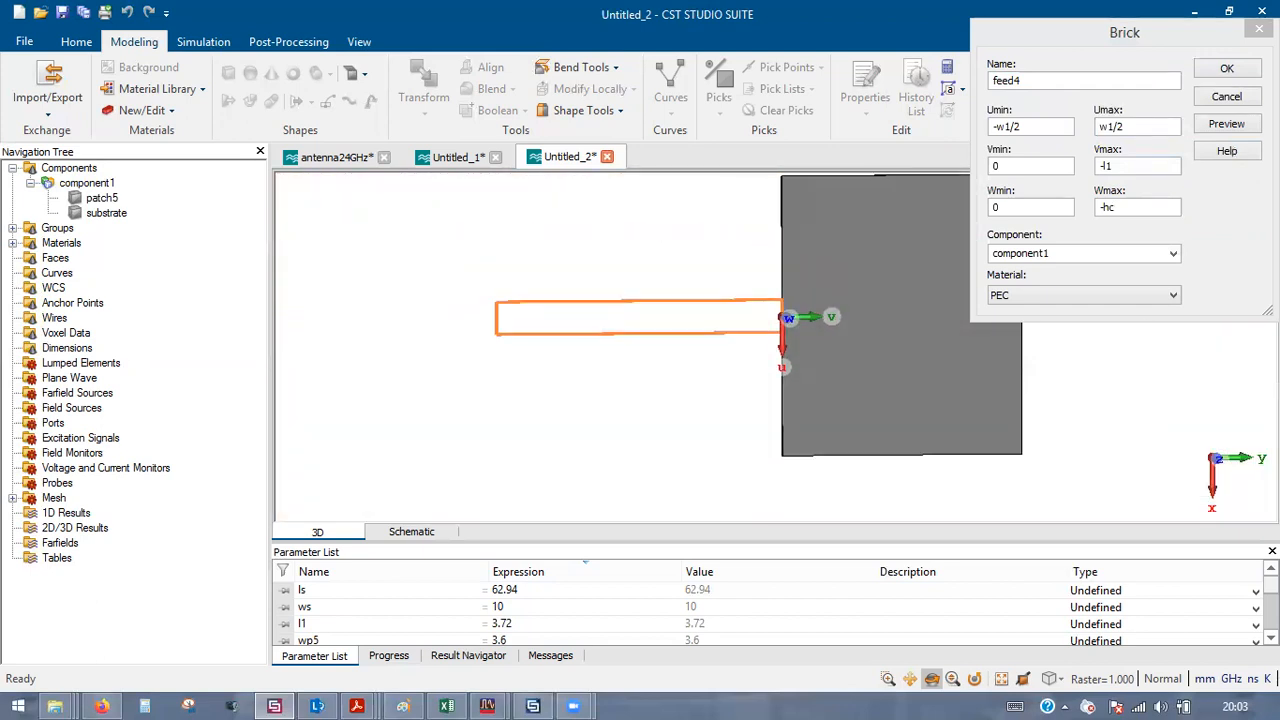
left_click(1226, 72)
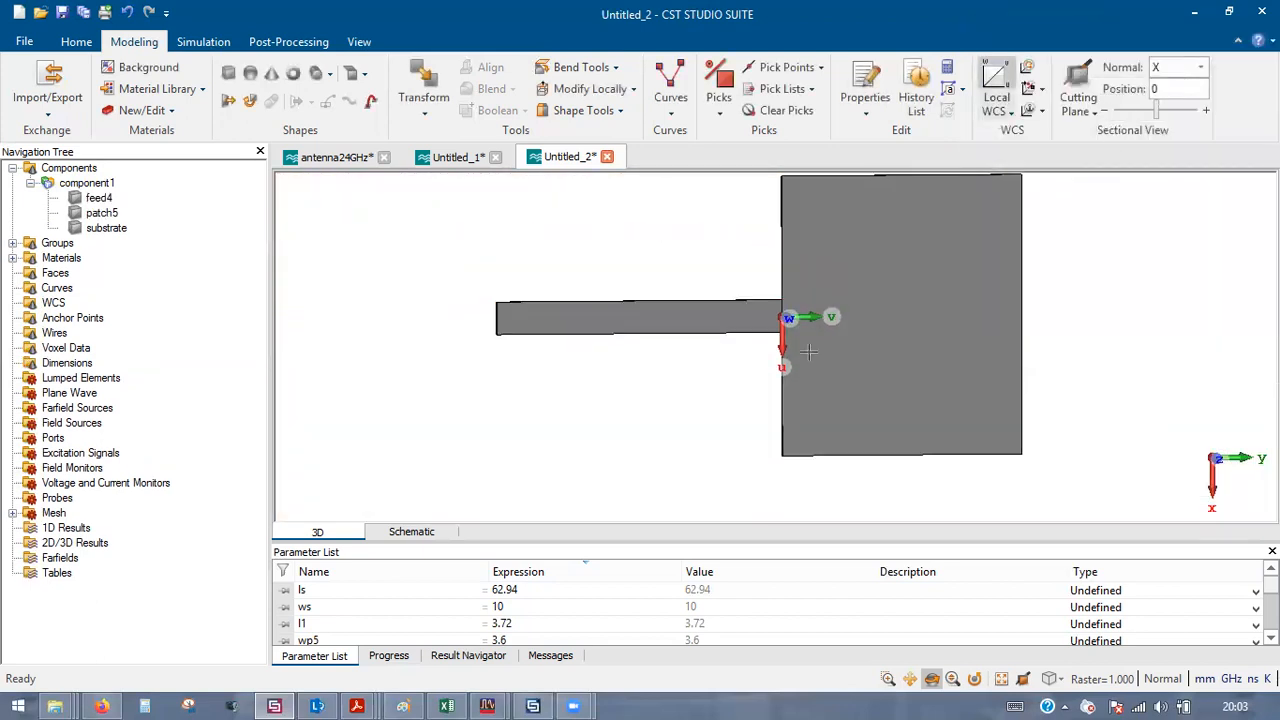
- Pick the midpoint of feed4's free end edge and align the local coordinate system with it
scroll(810, 350, "down", 2)
left_click_drag(896, 322, 852, 310)
scroll(787, 327, "down", 2)
scroll(844, 341, "up", 2)
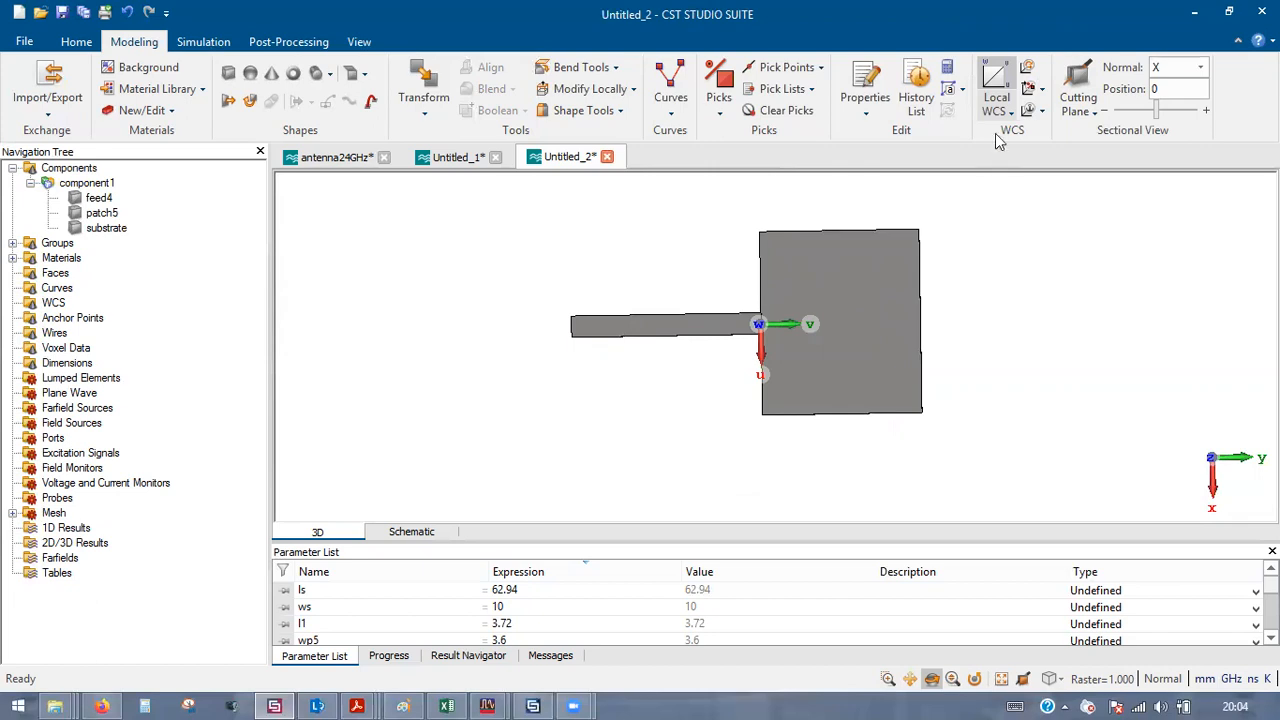
key("m")
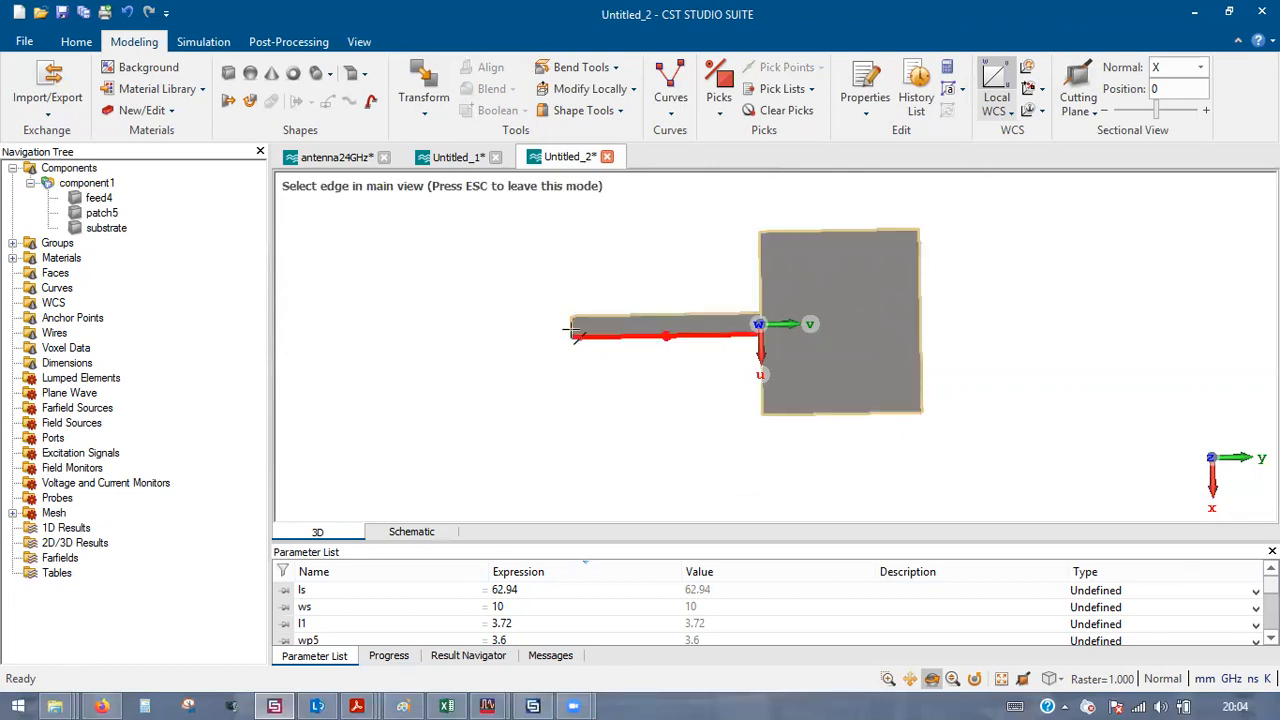
left_click(572, 328)
left_click(1024, 114)
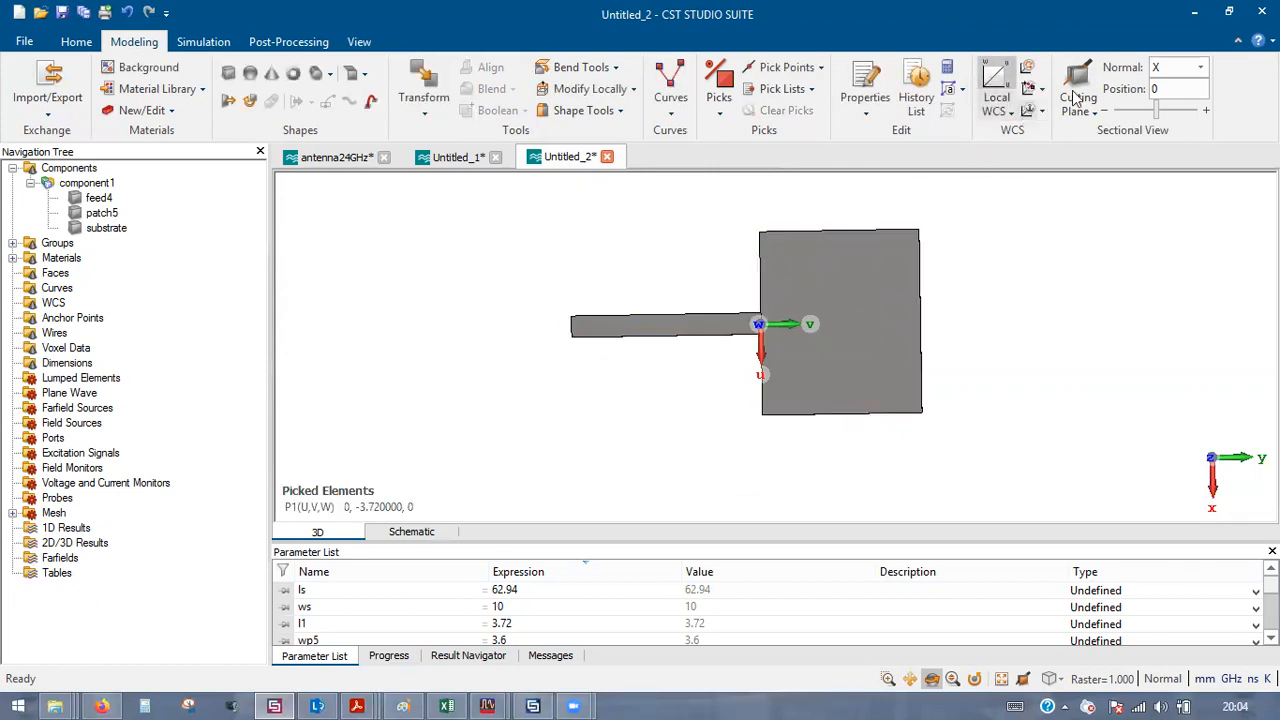
left_click(1030, 75)
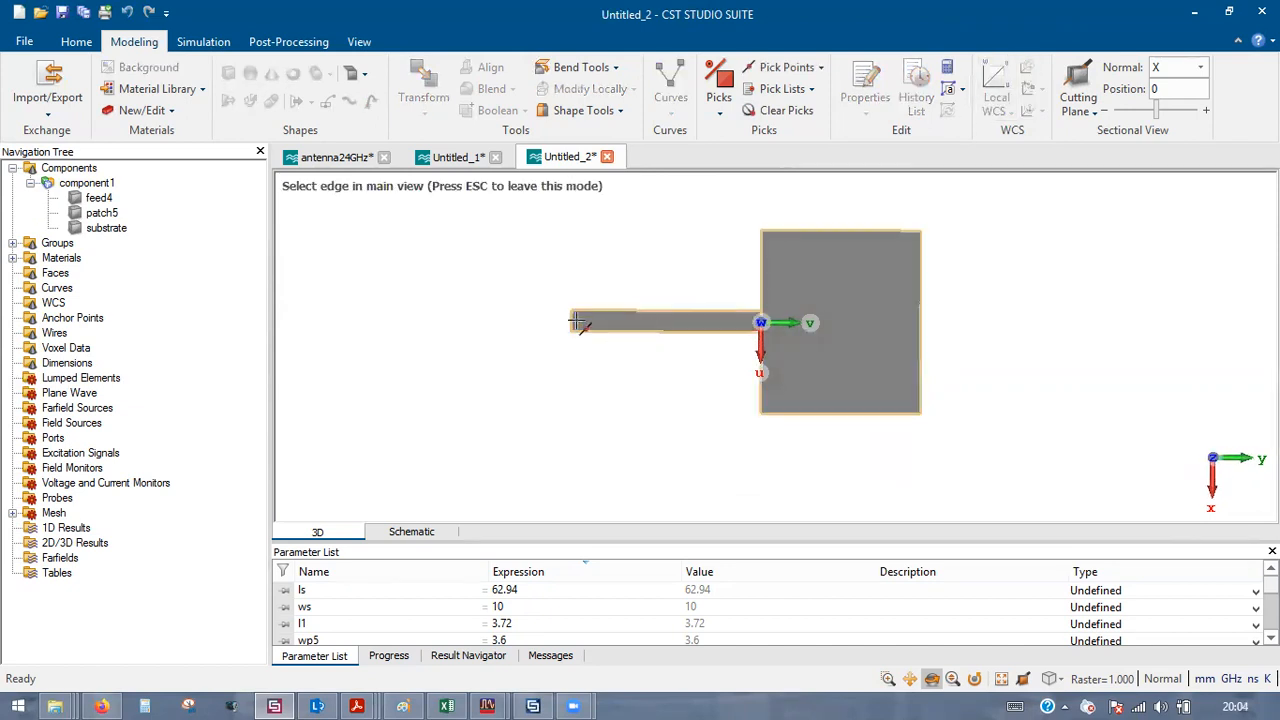
left_click(571, 320)
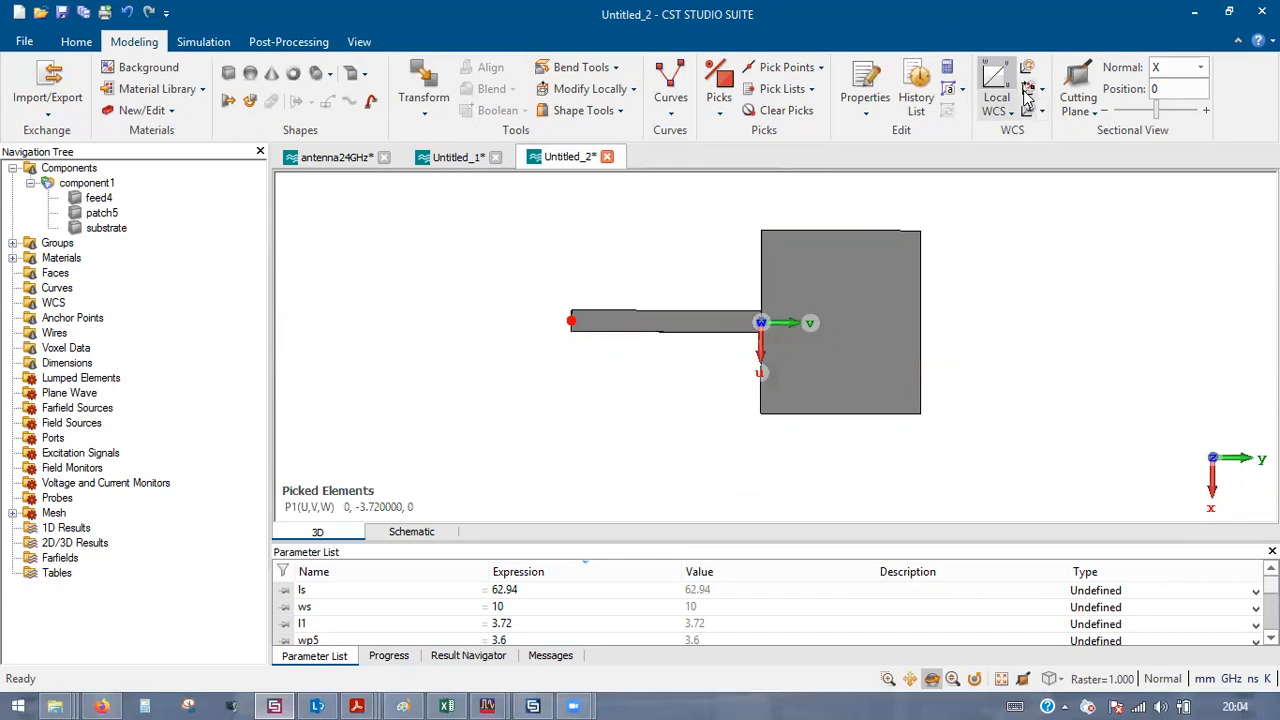
- Start a brick named patch4 with U extents from -wp4/2 to wp4/2
left_click(228, 73)
key("Escape")
type("pat")
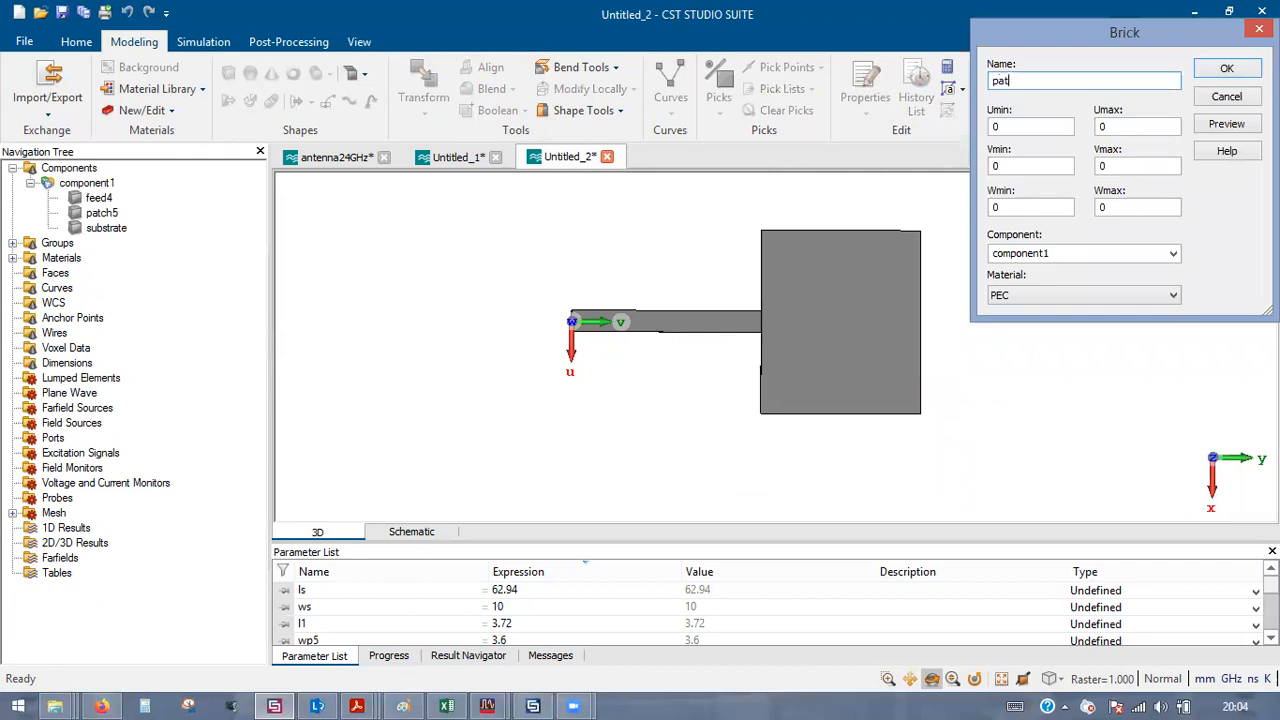
type("ch4")
key("Tab")
type("-wp")
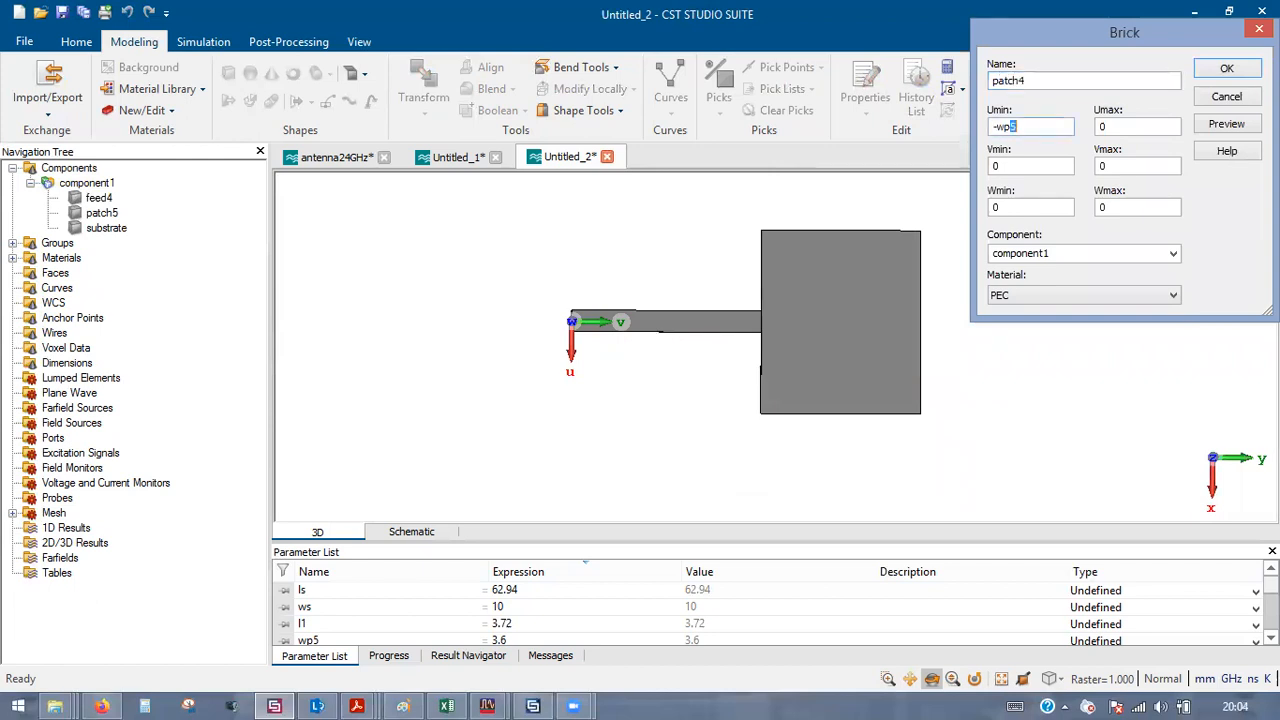
type("wp")
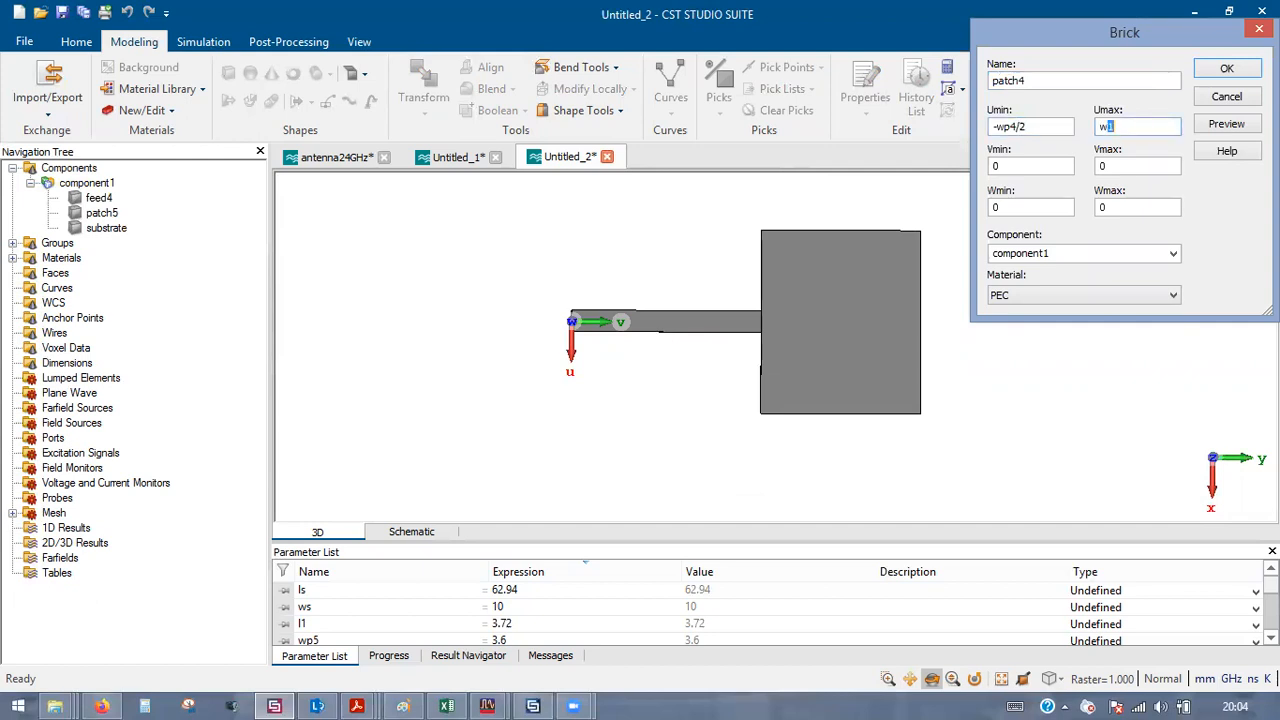
type("4/2")
- Set patch4's Vmax to -lp4 and its Wmax to -hc
key("Tab")
key("Tab")
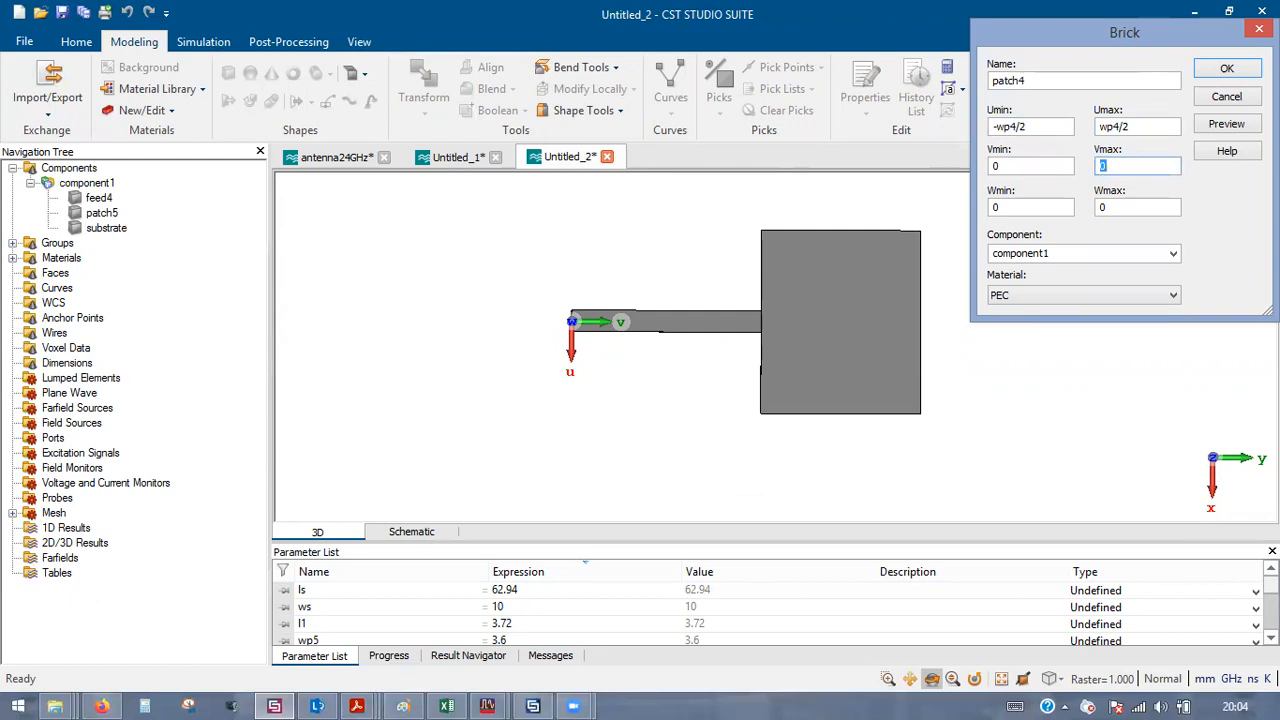
key("Tab")
key("Tab")
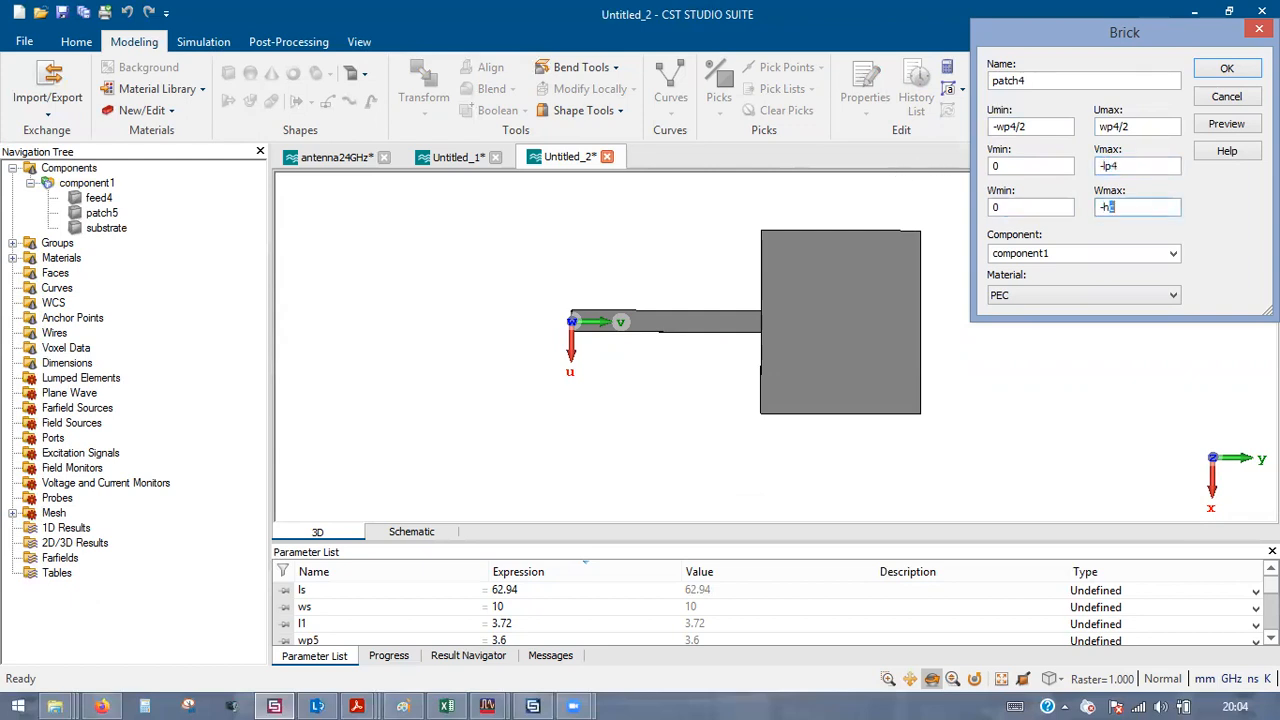
type("-hc")
- Preview patch4, define its parameters wp4 = 3.125 and lp4 = 3.36, and create the brick
left_click(1224, 126)
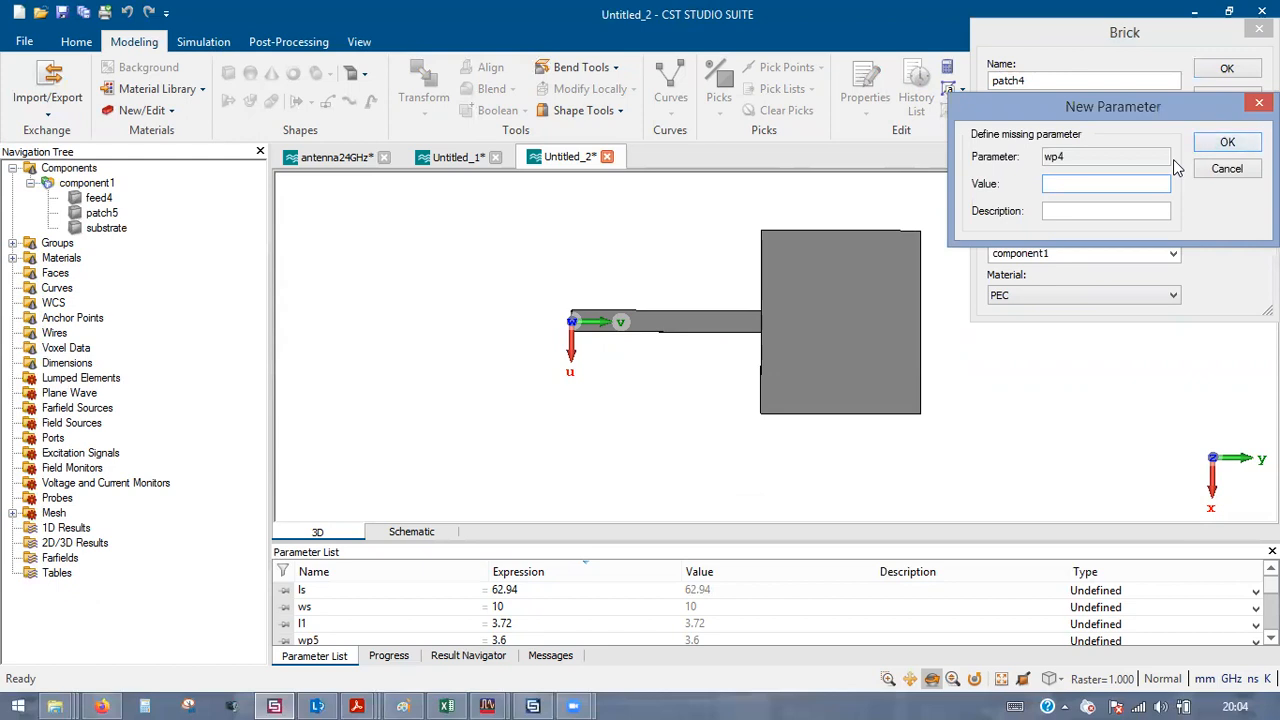
type("3.125")
key("Return")
type("3.38")
key("Return")
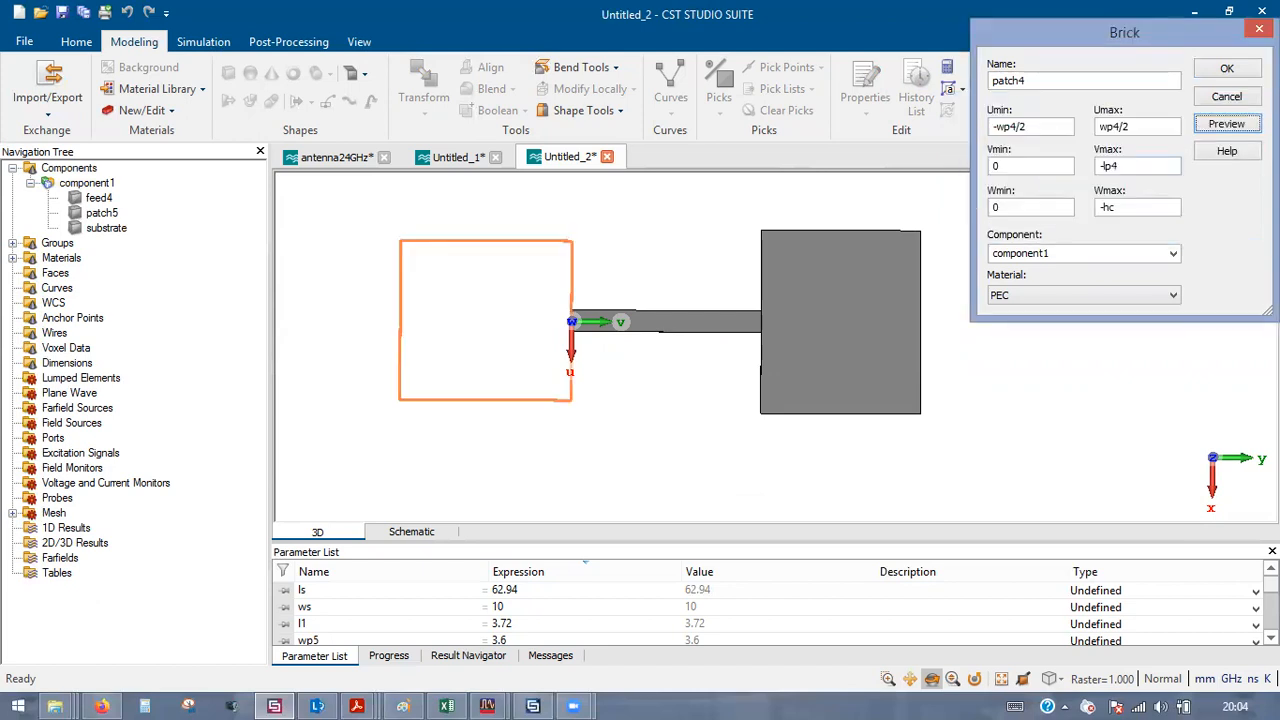
left_click(1224, 69)
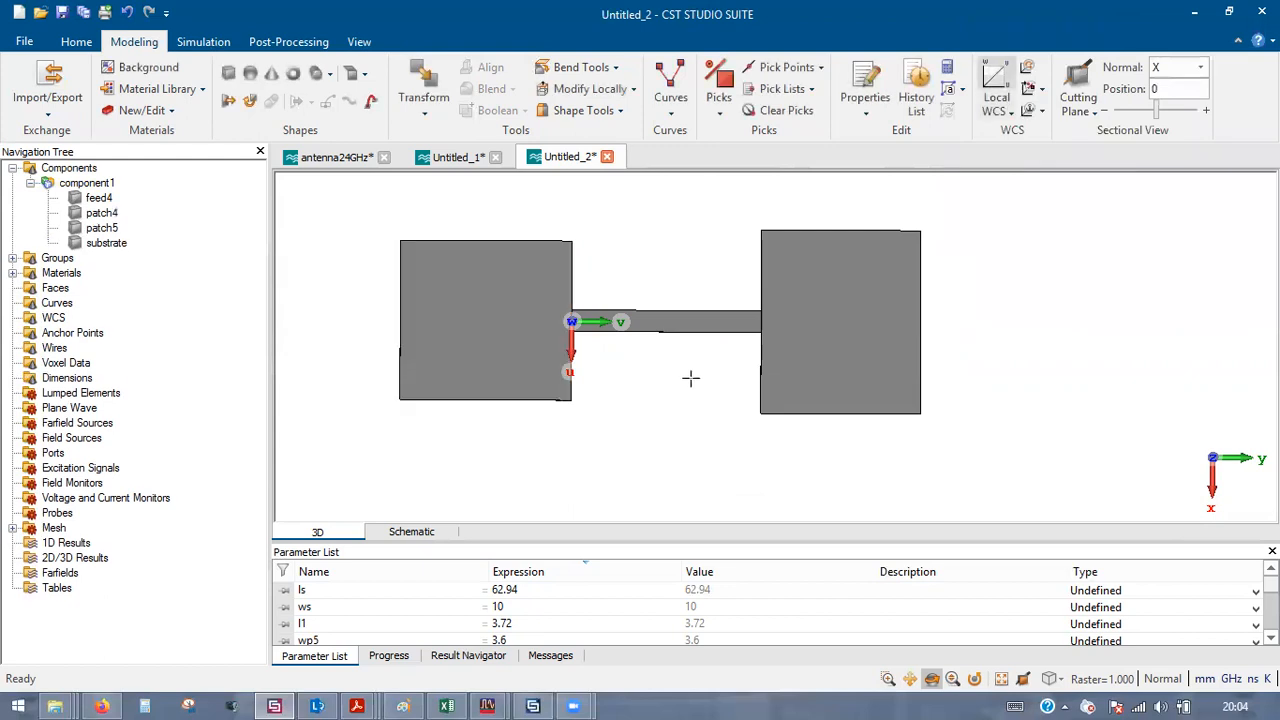
- Change the patch width parameter wp4 to 3.36
scroll(515, 625, "down", 5)
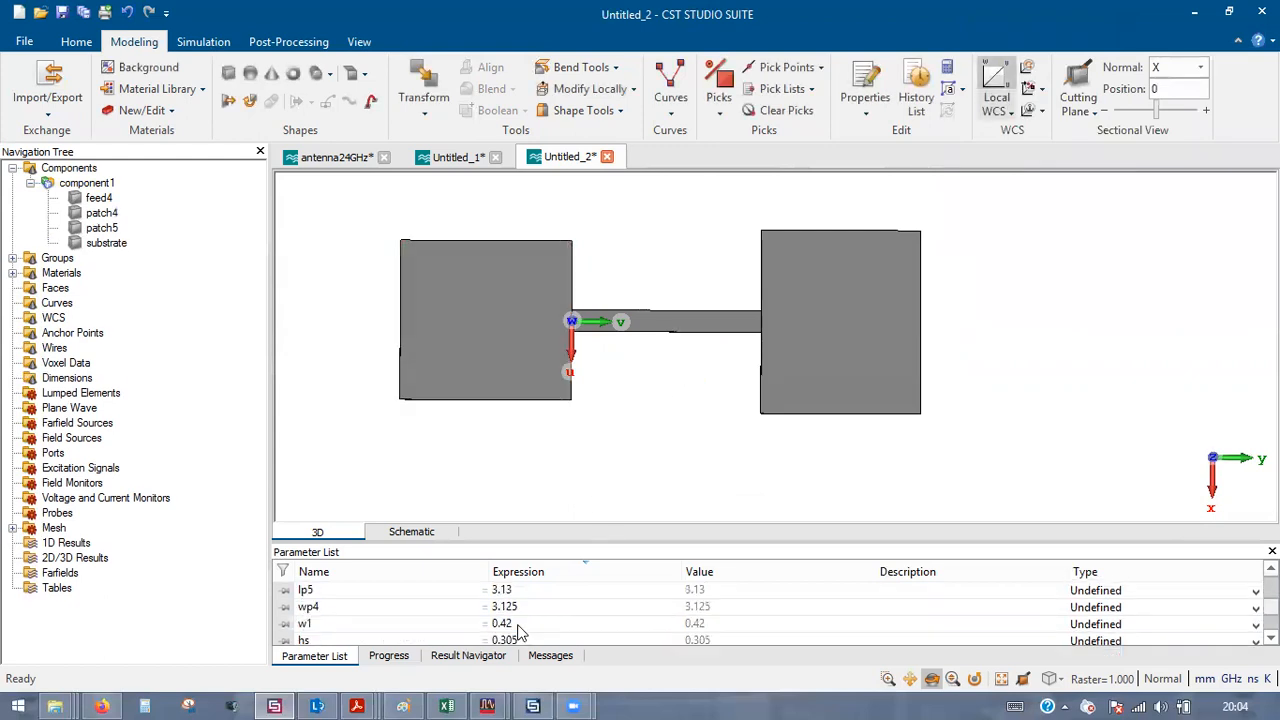
left_click(527, 607)
left_click(527, 607)
type("3.36")
key("Return")
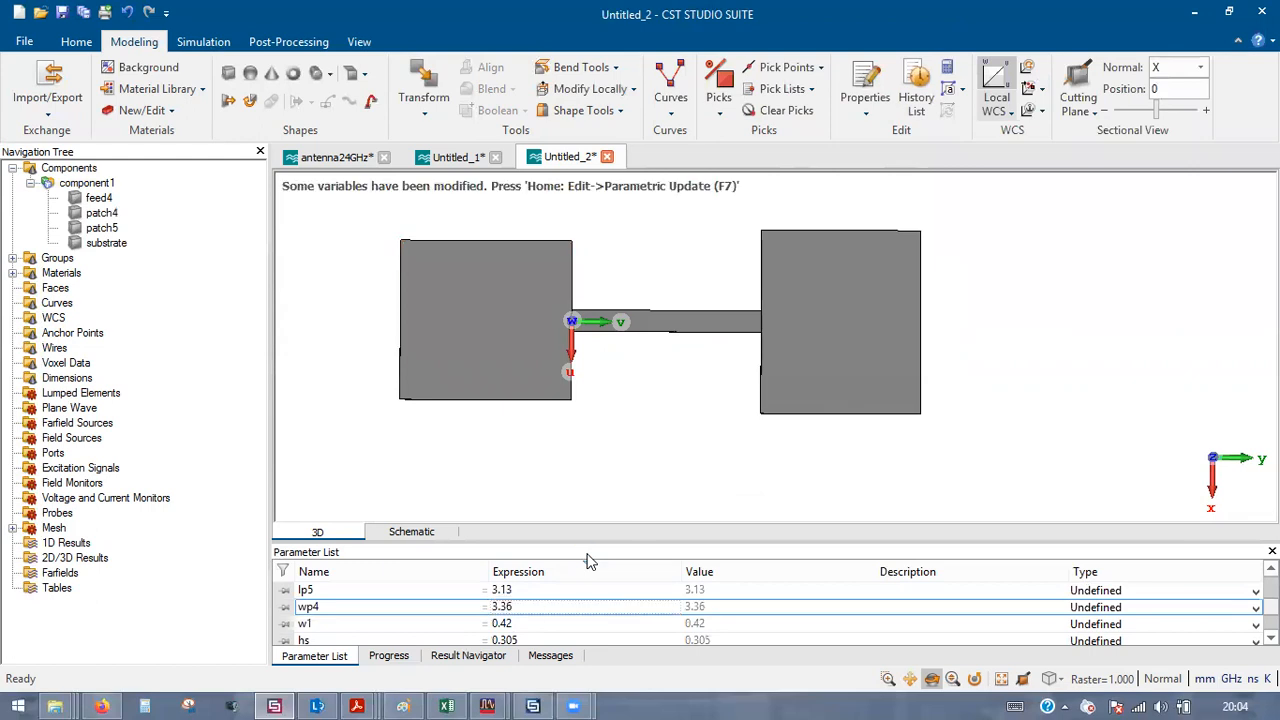
- Set the patch length parameter lp4 to 3.125 and update the model parametrically
scroll(548, 628, "up", 1)
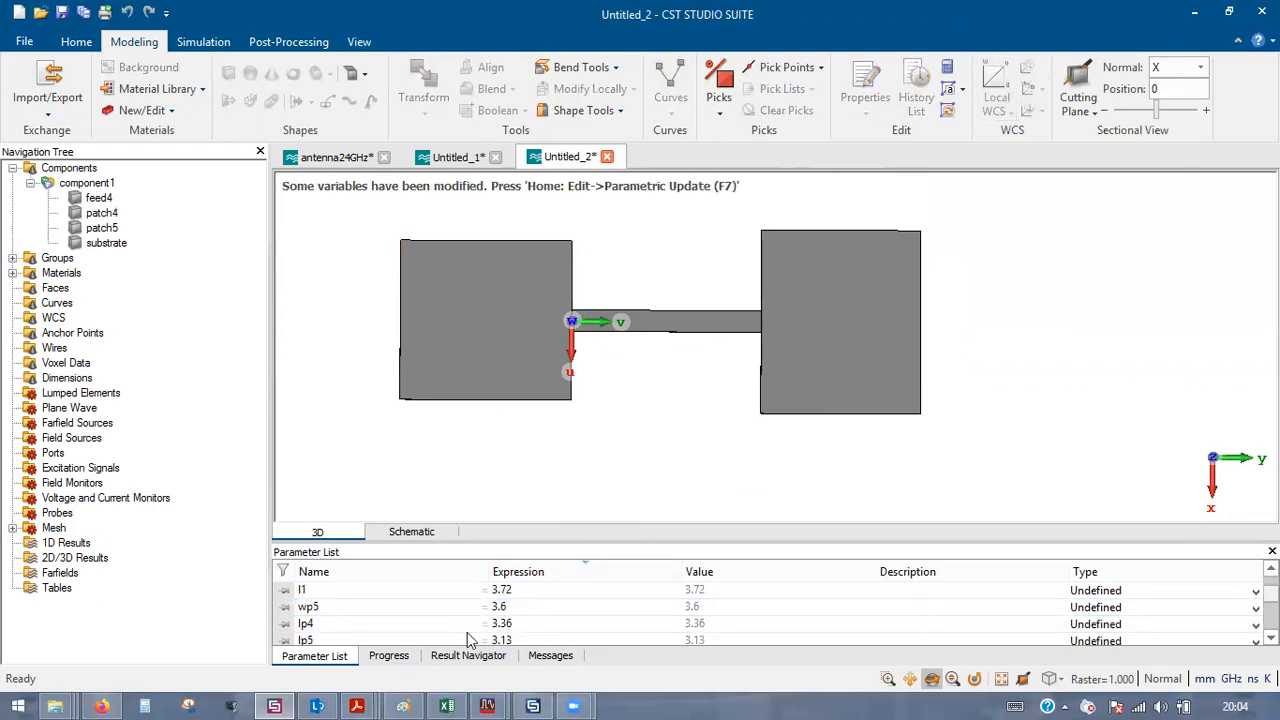
double_click(519, 624)
type("3.")
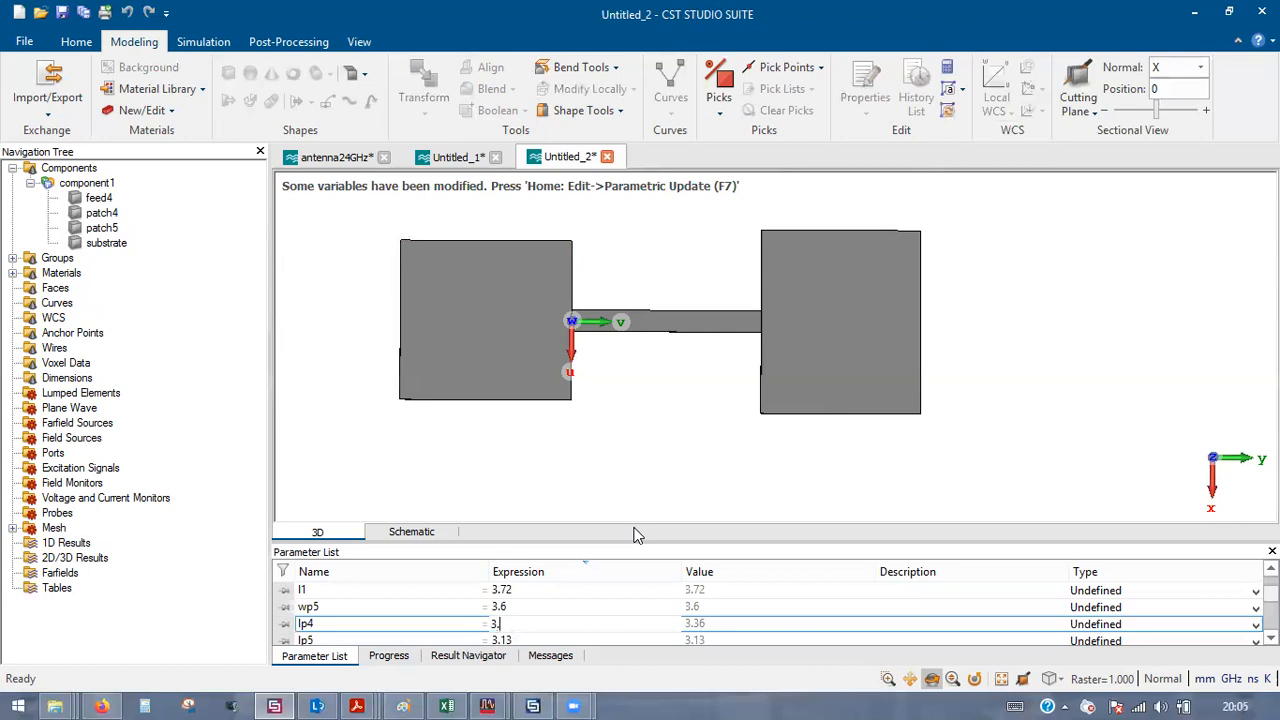
type("125")
key("Return")
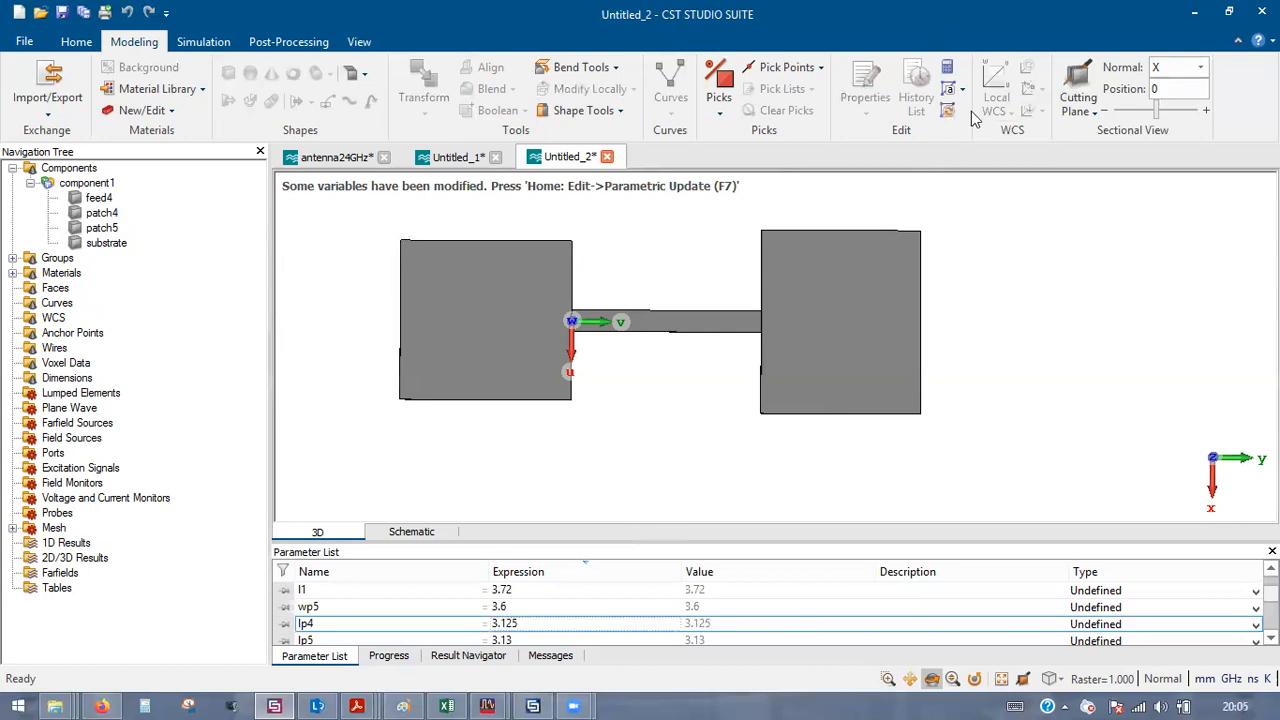
key("F7")
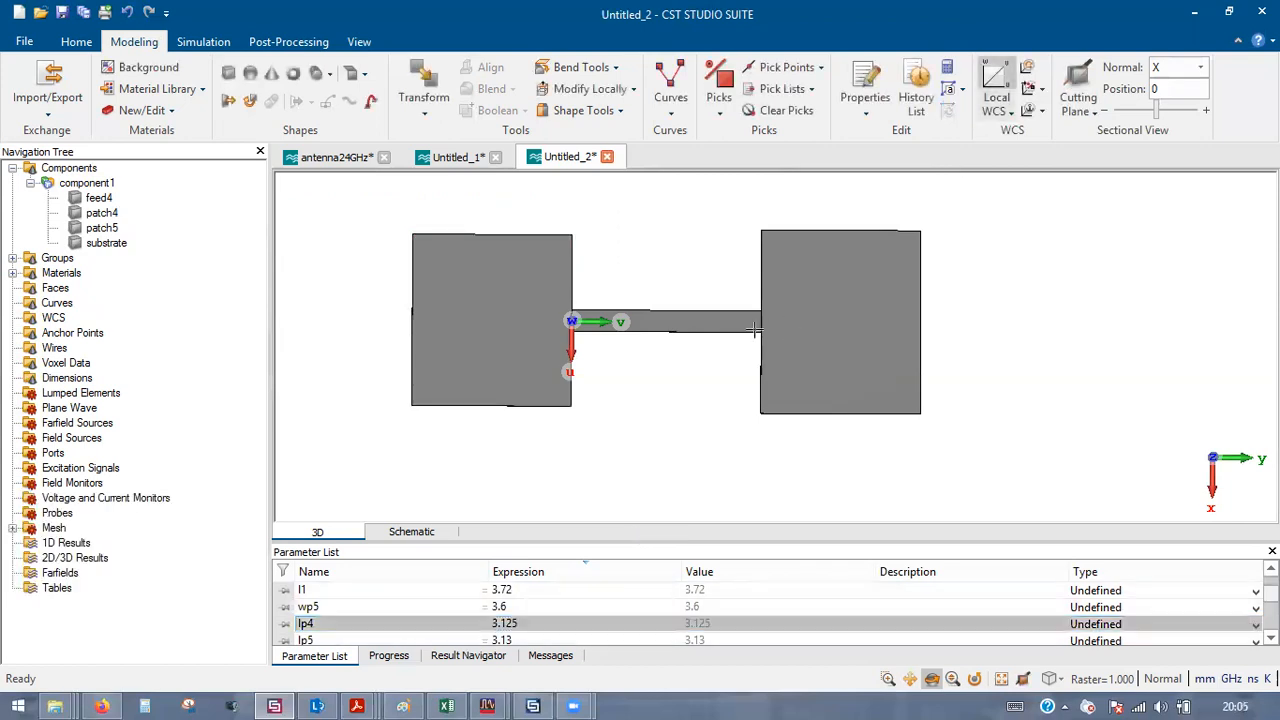
- Align the local WCS with the midpoint of patch4's outer edge, opposite the feed line
scroll(549, 328, "up", 2)
key("m")
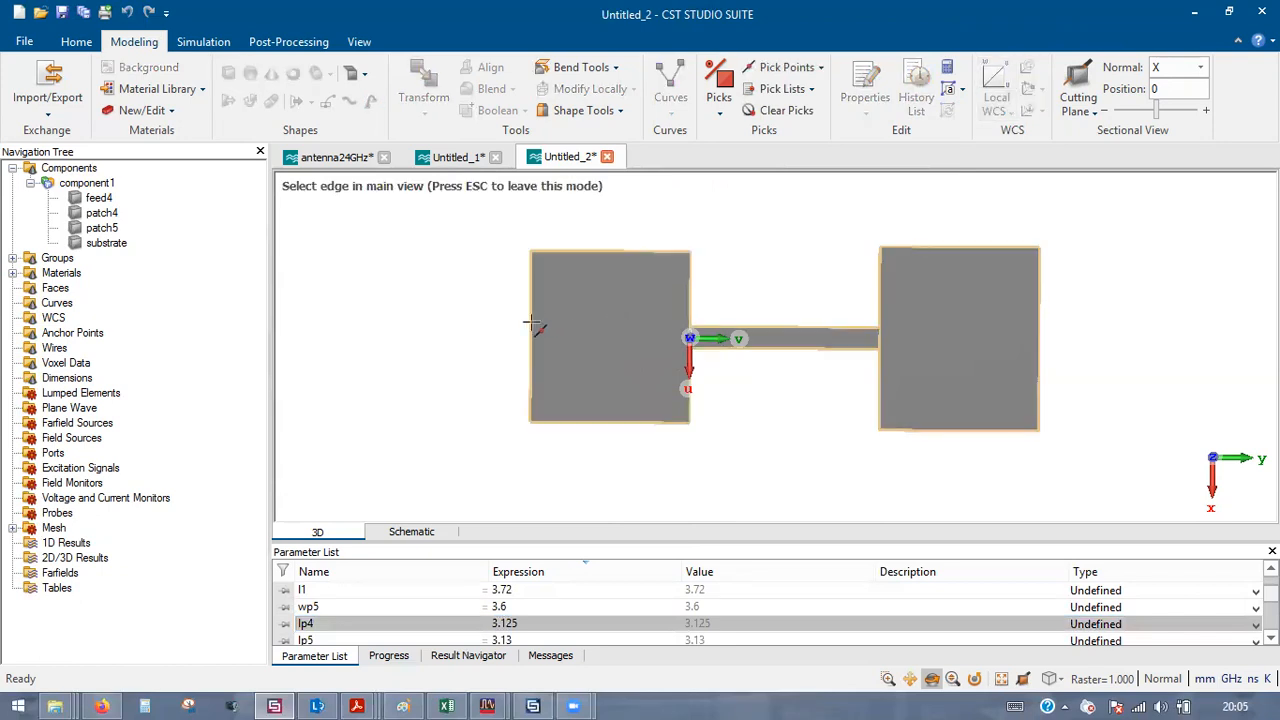
double_click(530, 322)
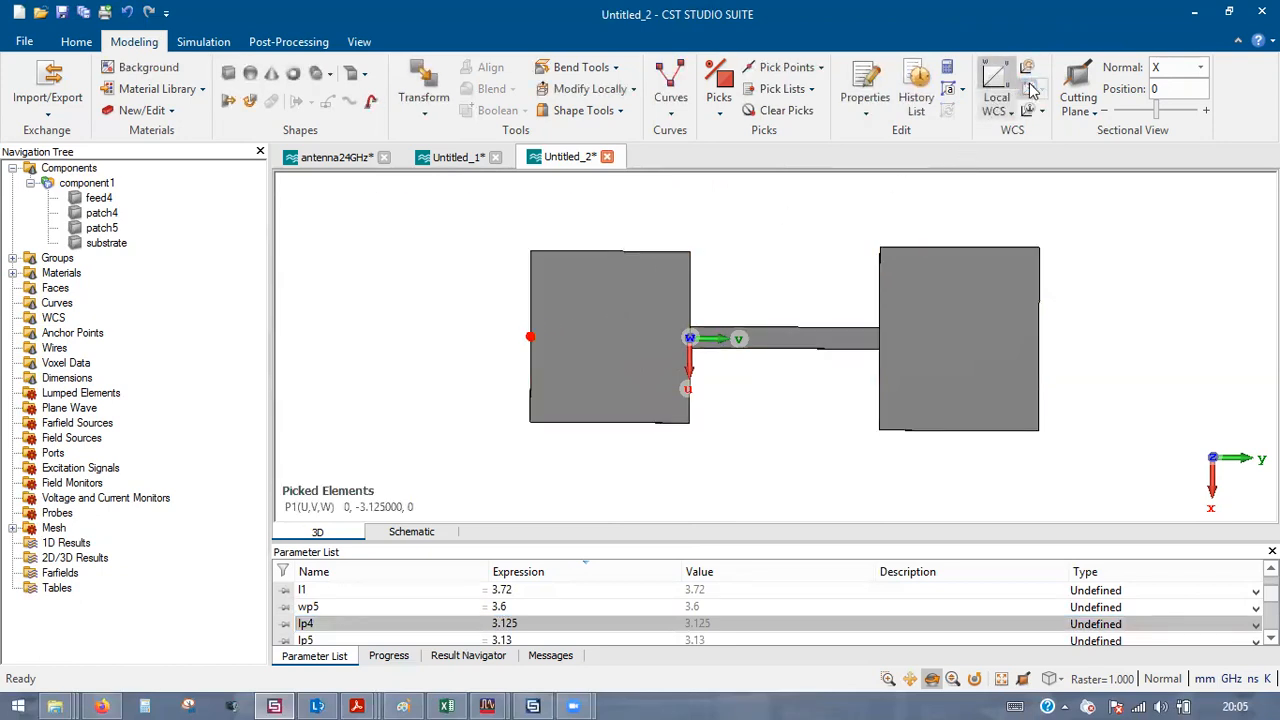
left_click(1029, 89)
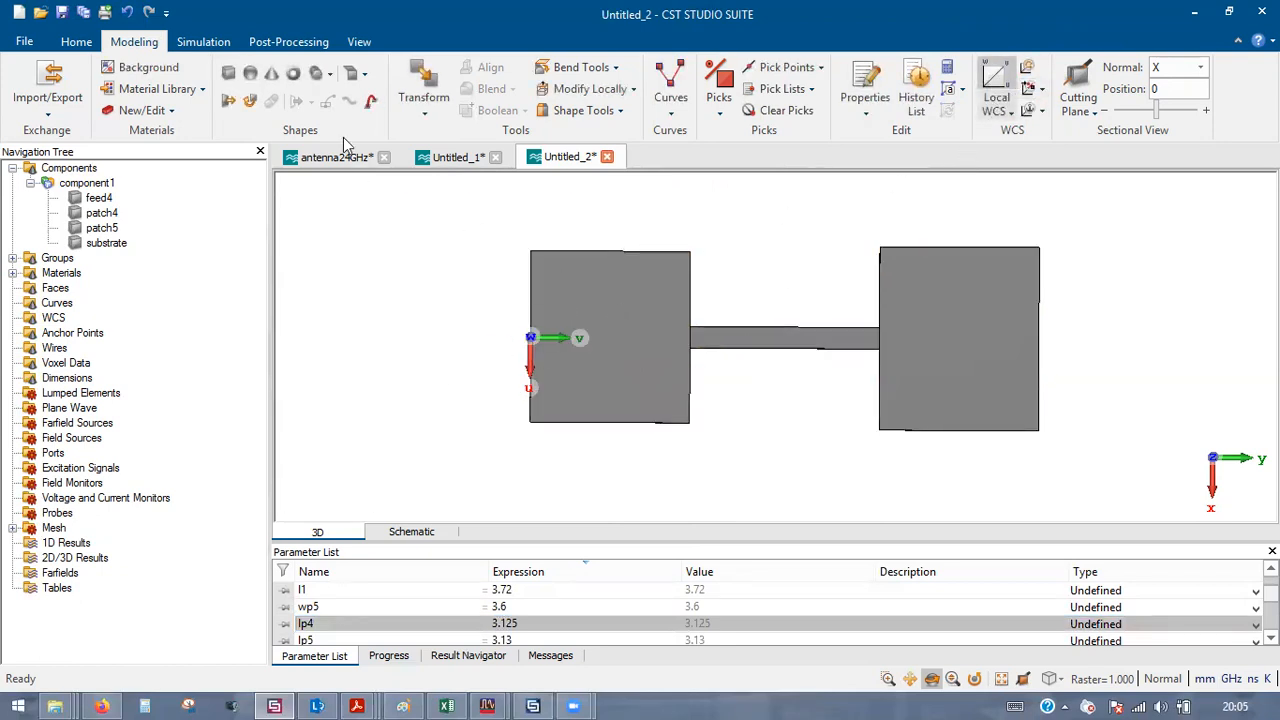
left_click(229, 76)
key("Escape")
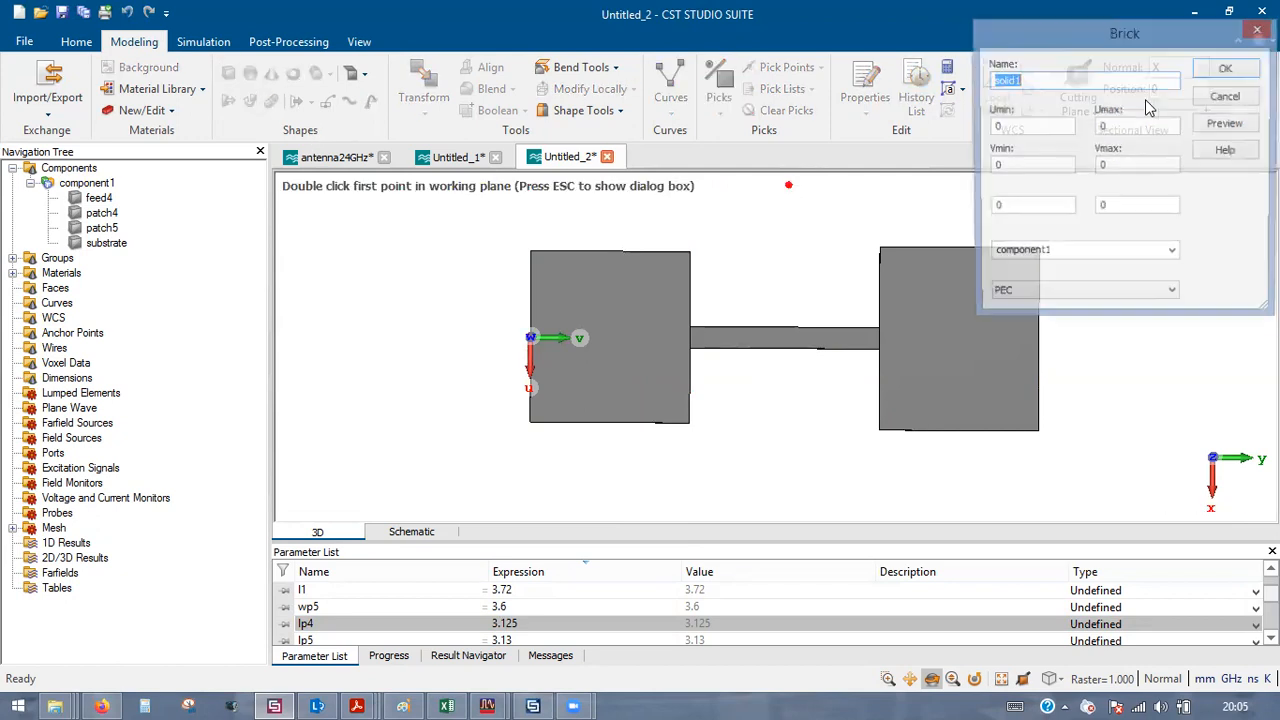
left_click(1226, 97)
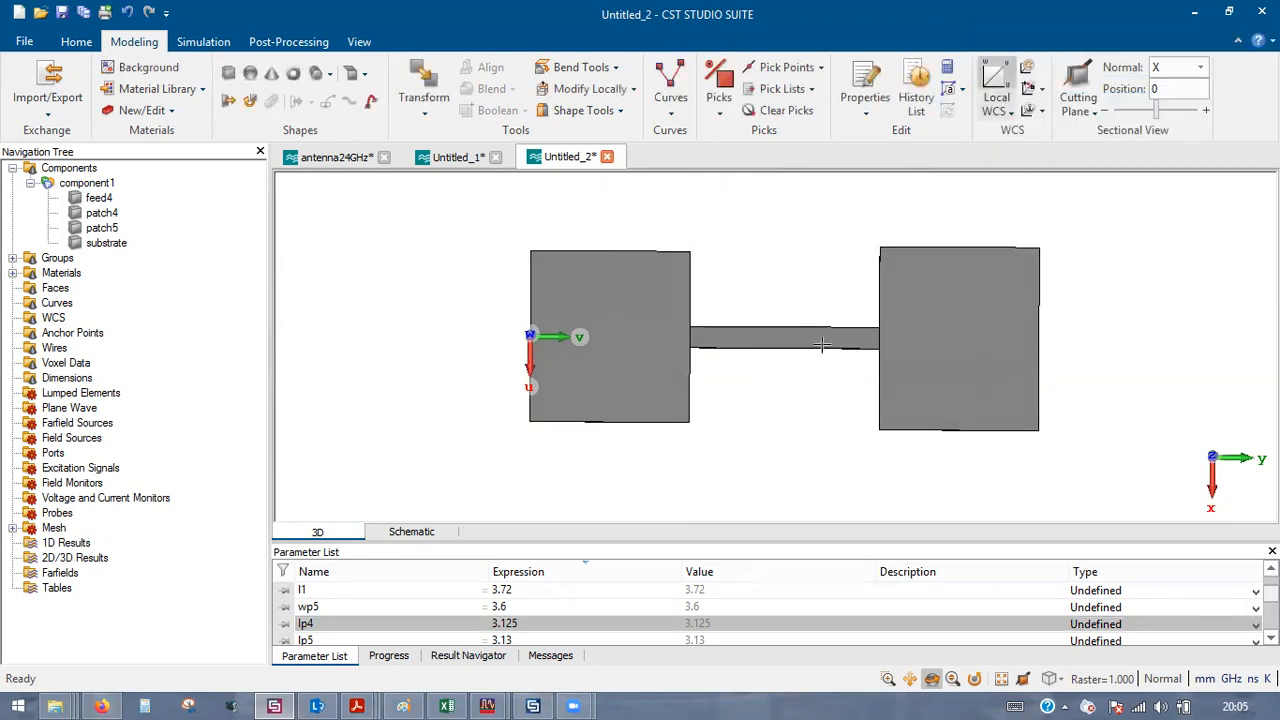
- Copy feed4 by translating it from the midpoint of patch5's feed-side edge to the midpoint of patch4's outer edge
key("m")
left_click(879, 340)
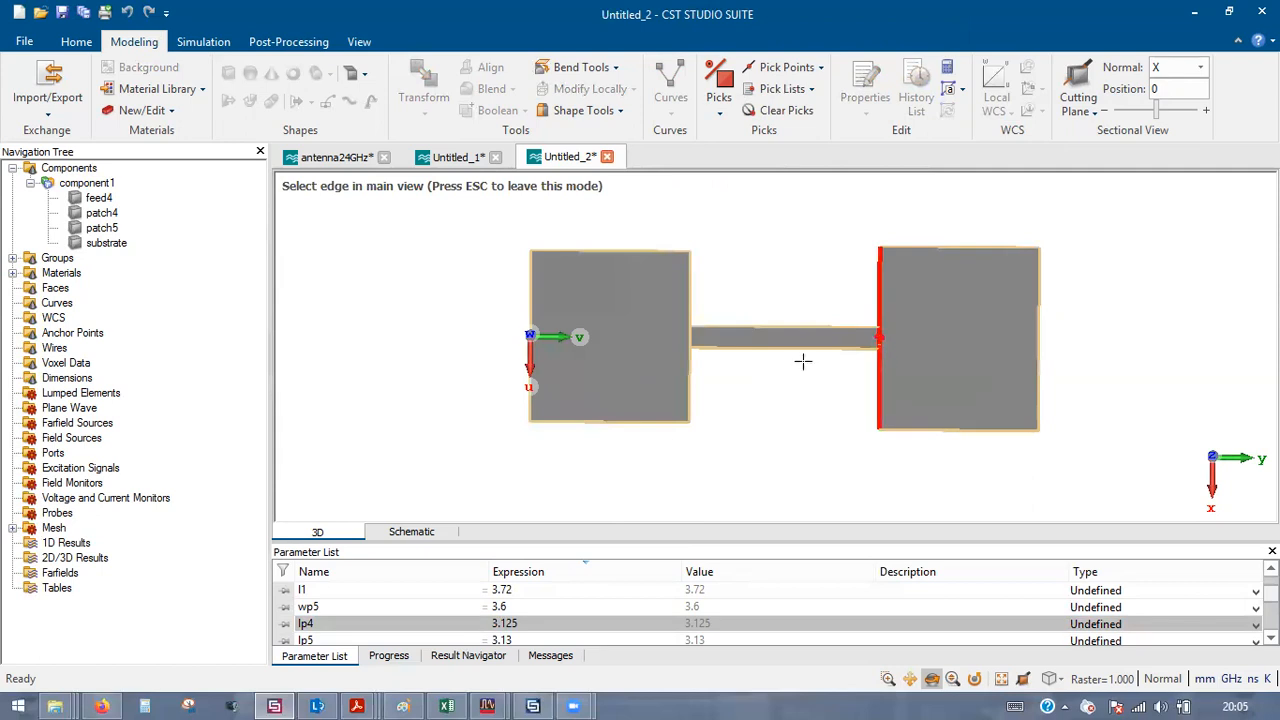
left_click(626, 323)
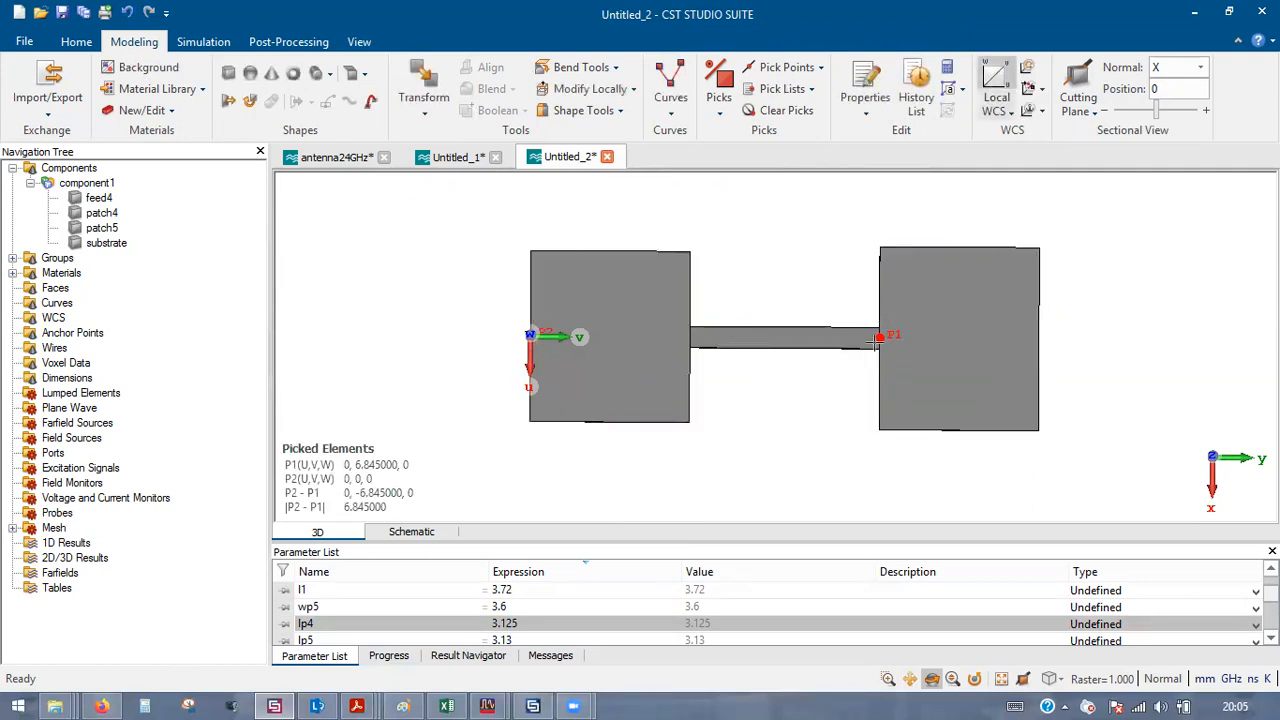
left_click(818, 340)
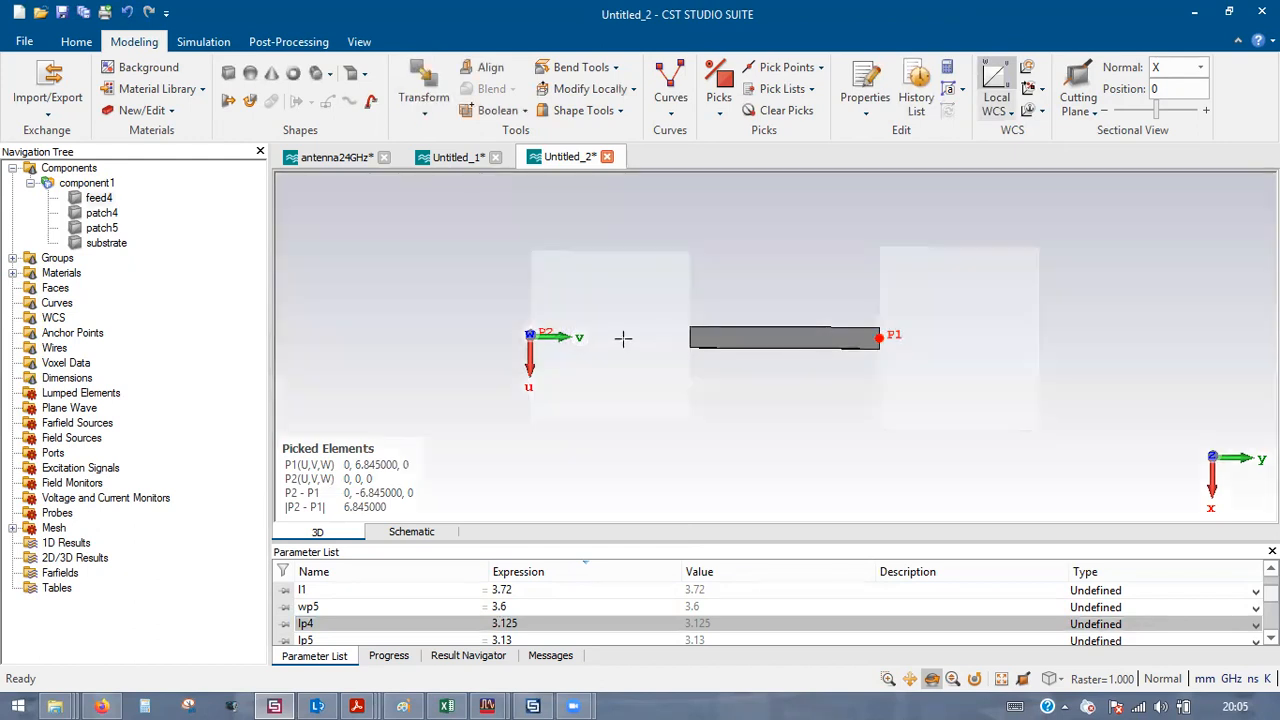
key("ctrl+t")
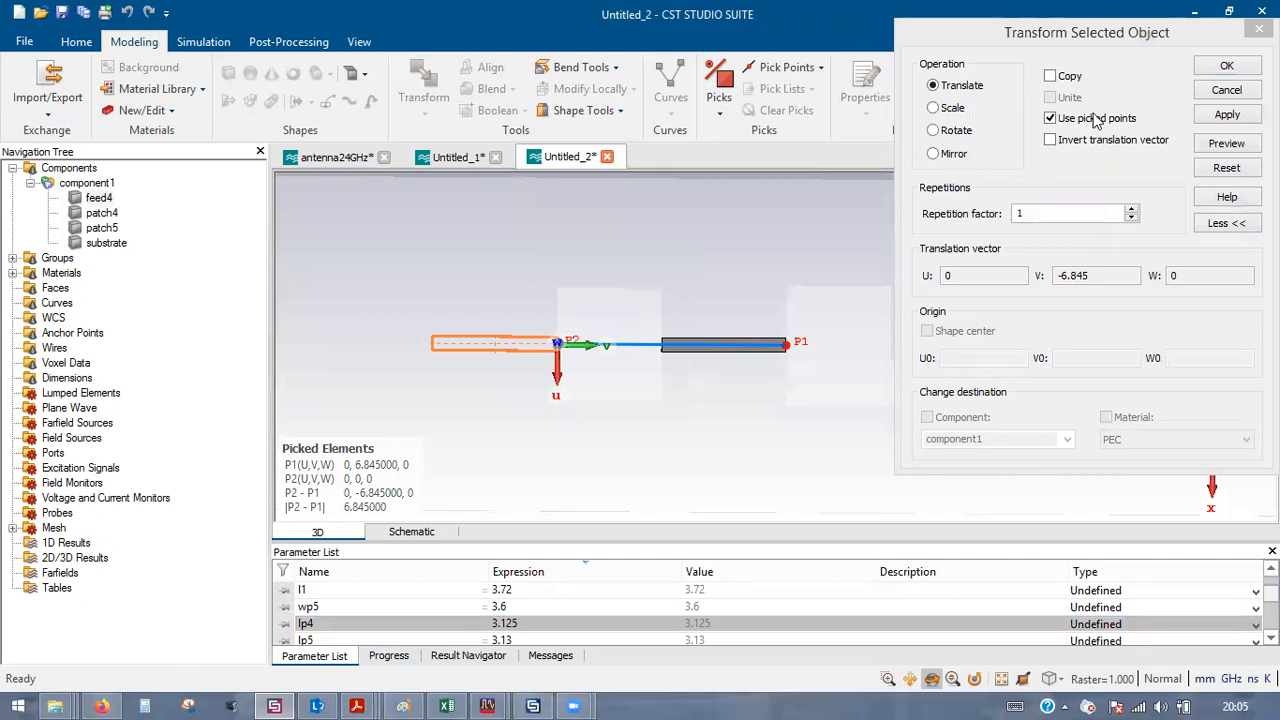
left_click(1072, 78)
left_click(1228, 66)
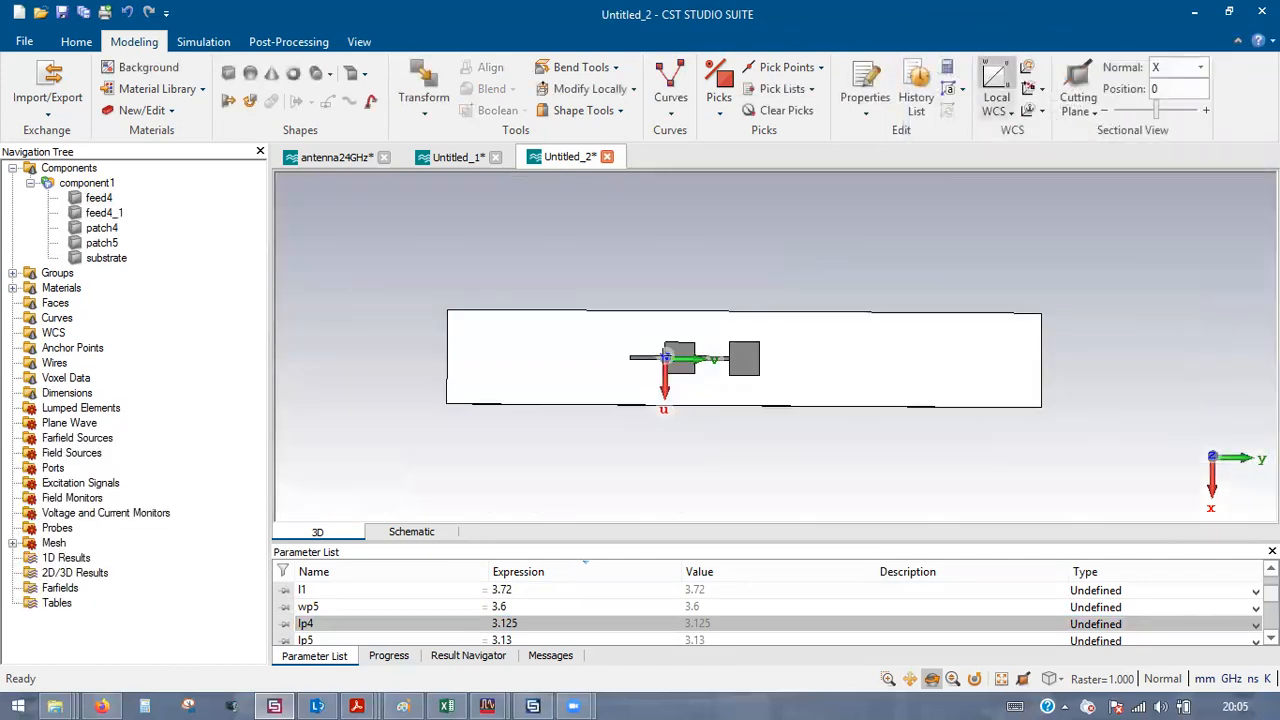
- Align the local WCS with the midpoint of the free end of the copied feed line beside patch4
scroll(676, 330, "up", 3)
scroll(554, 369, "up", 2)
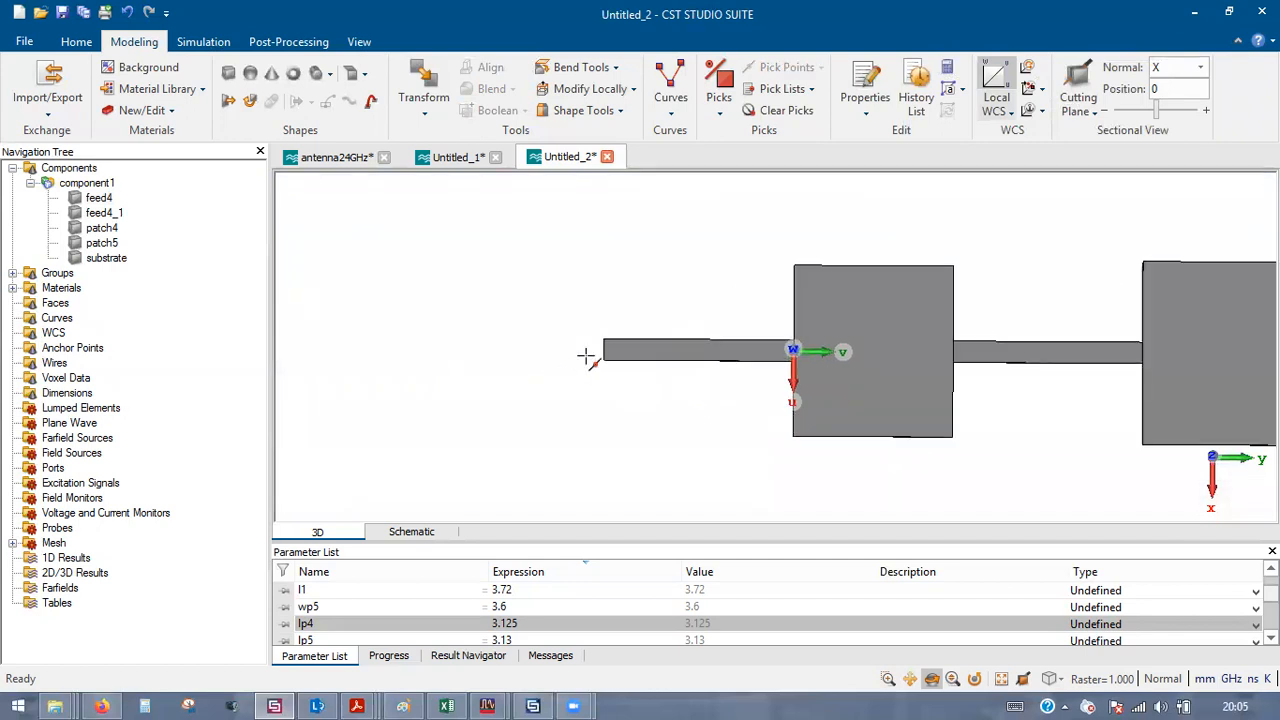
key("m")
left_click(604, 349)
key("w")
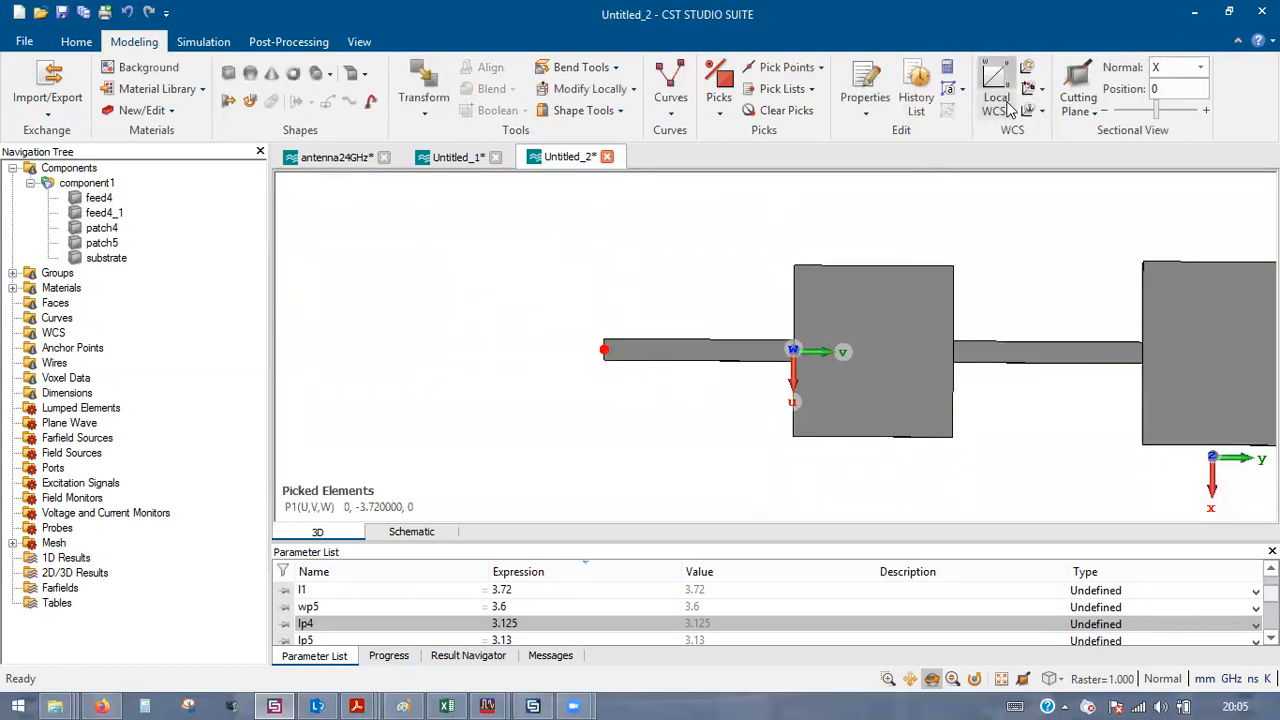
- Start a brick named patch3 with U extents from -wp3/2 to wp3/2
left_click(228, 73)
key("Escape")
type("pa")
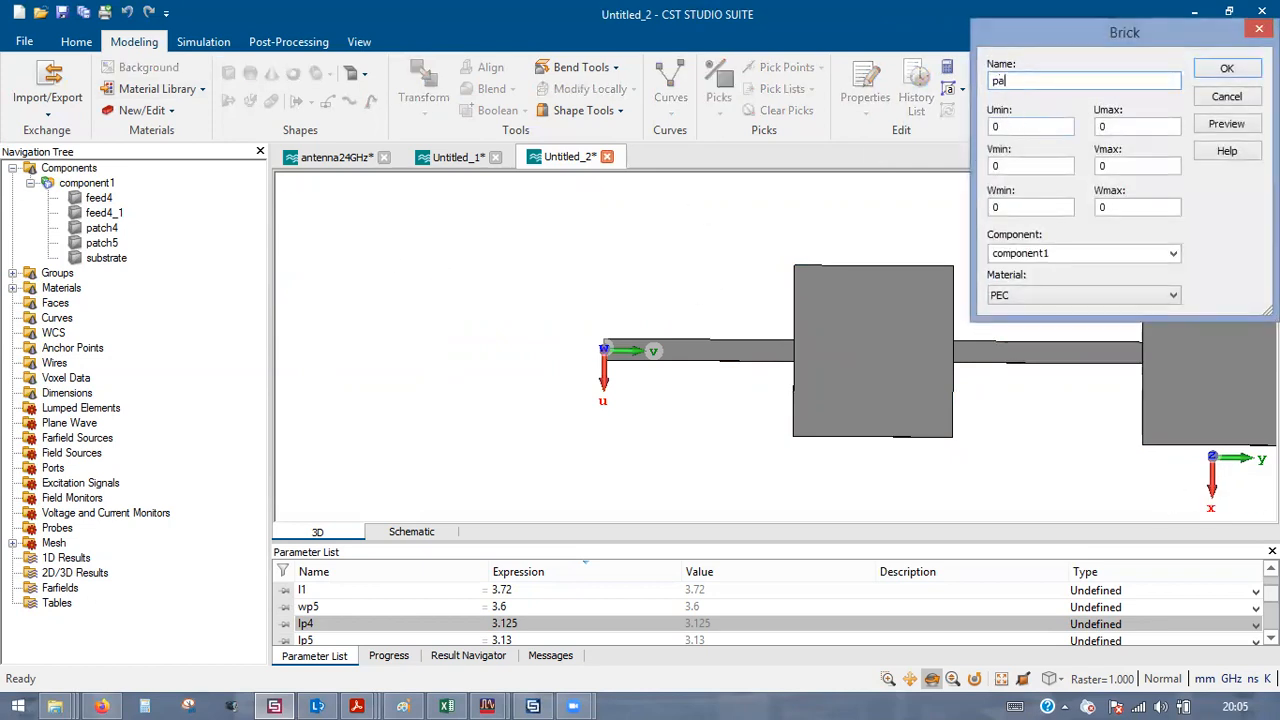
type("tch3")
key("Tab")
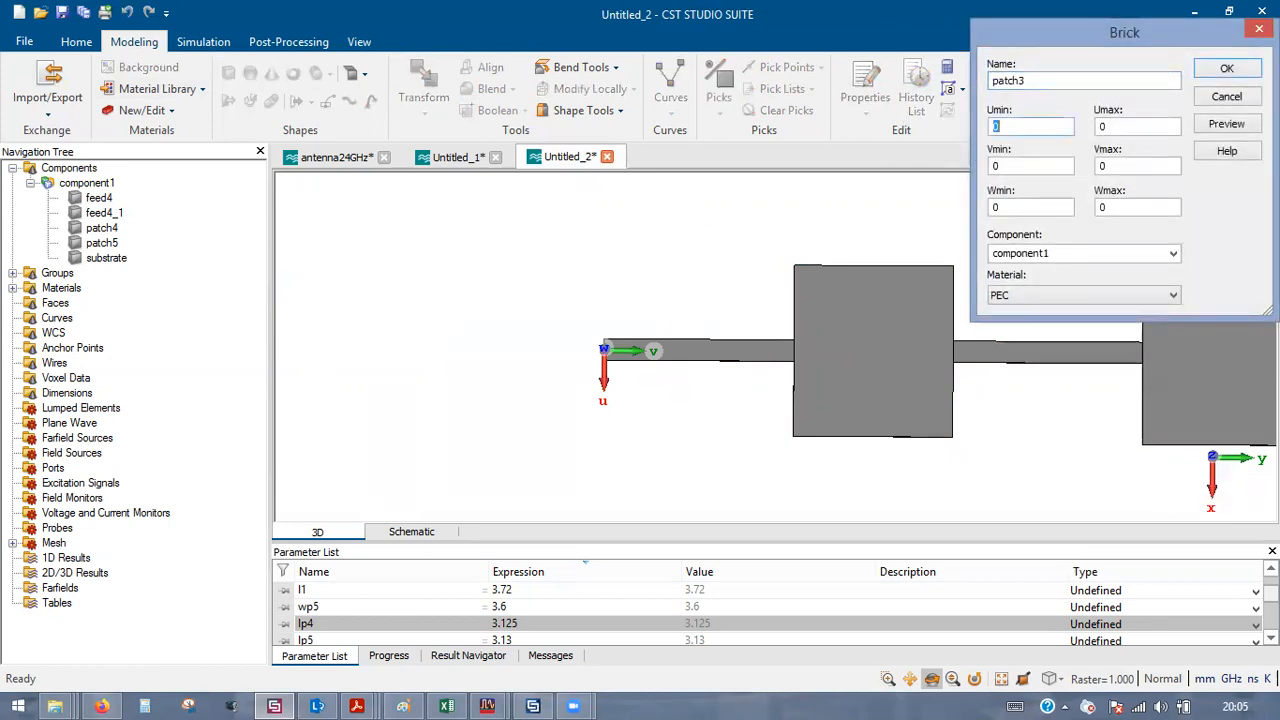
type("-wp3/2")
key("Tab")
type("wp3/2")
- Set patch3's Vmax to -lp3 and its Wmax to -hc
key("Tab")
key("Tab")
type("-lp3")
key("Tab")
key("Tab")
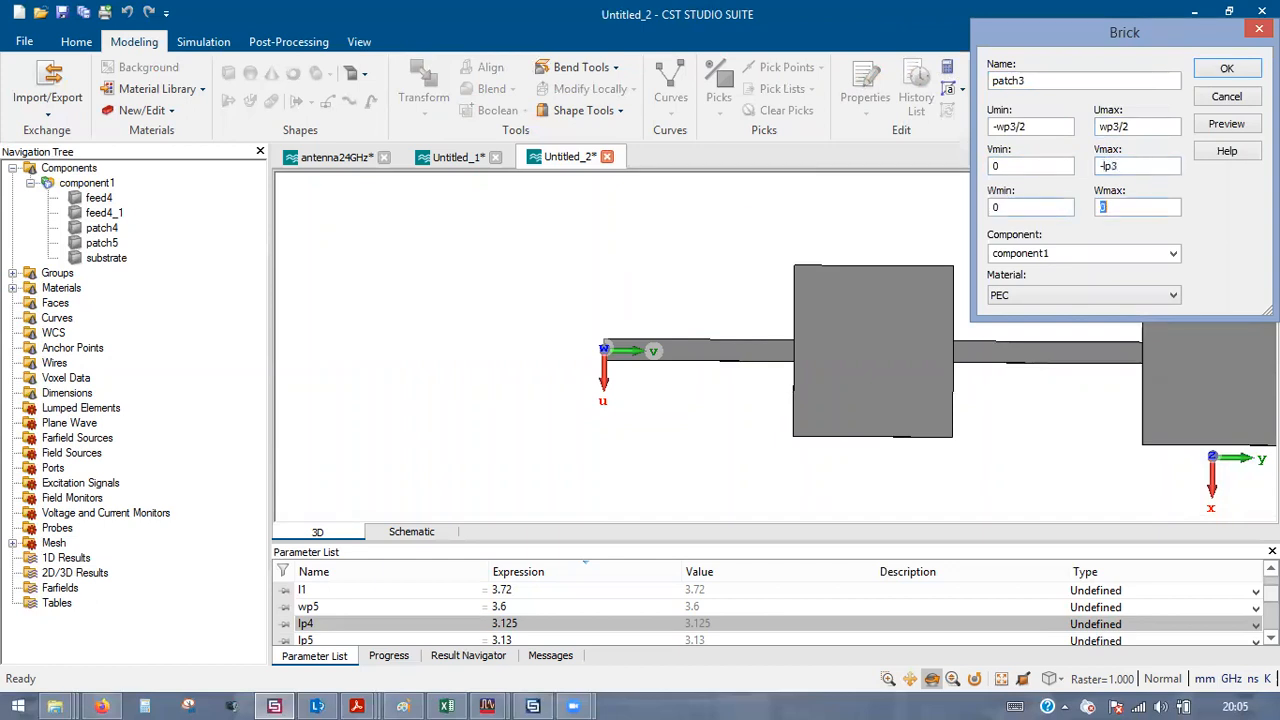
- Preview patch3, define its parameters wp3 = 3.12 and lp3 = 3.06, and create the brick
left_click(1228, 124)
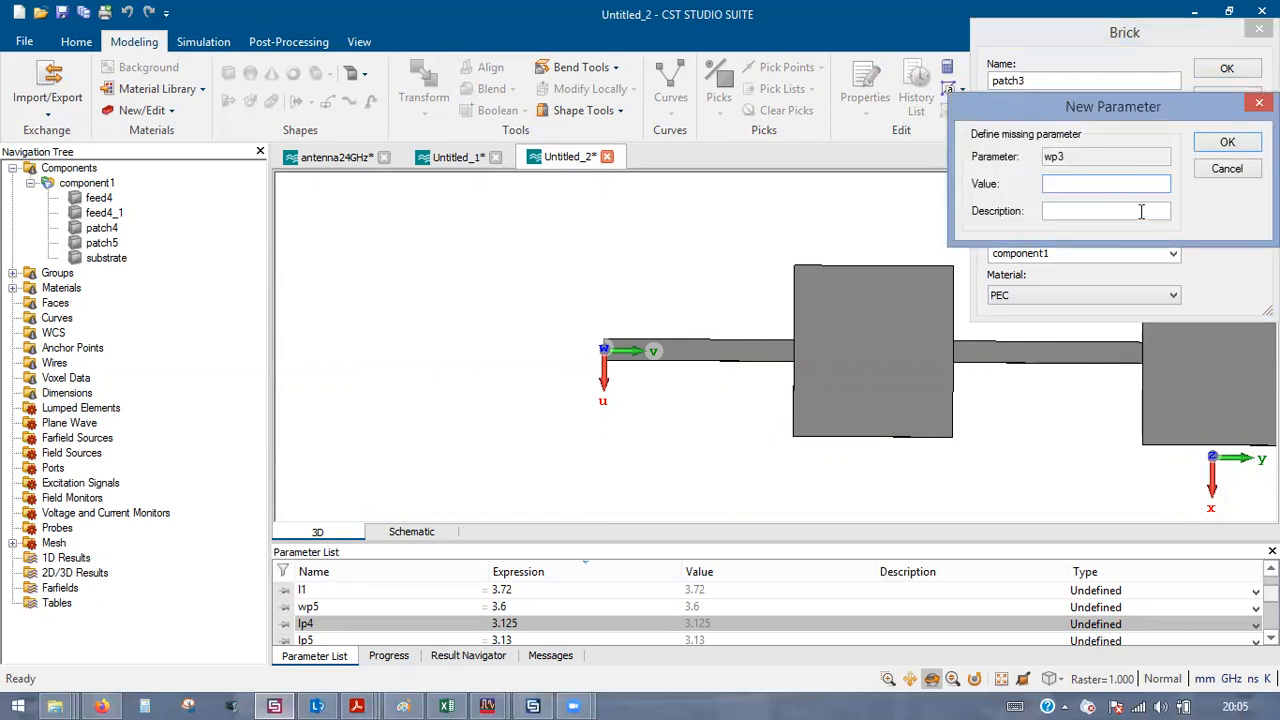
key("Return")
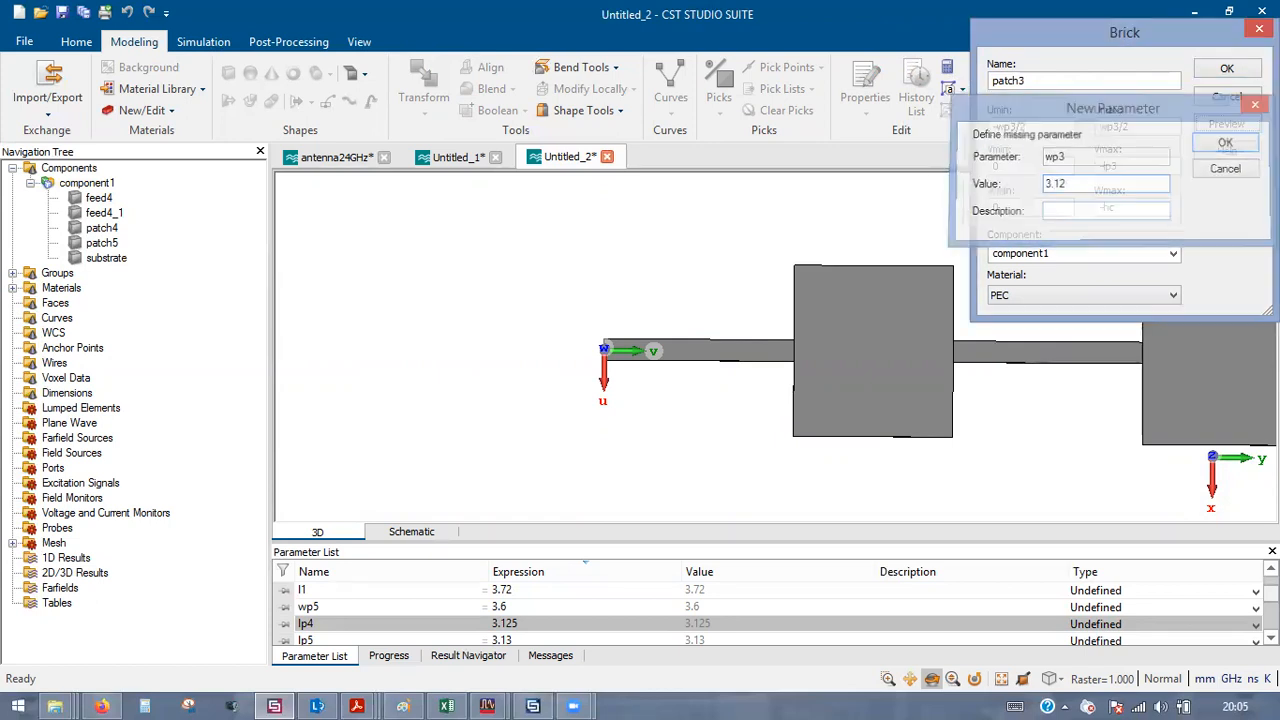
type("3.")
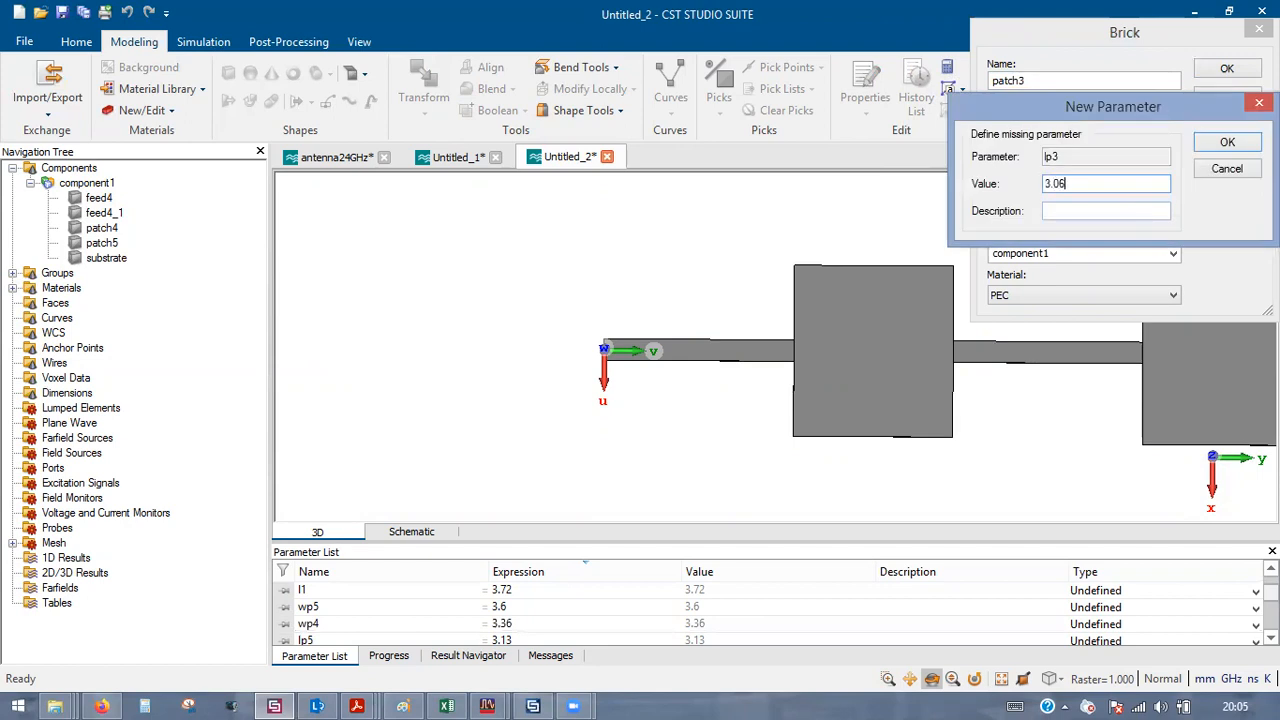
type("06")
key("Return")
left_click(1240, 70)
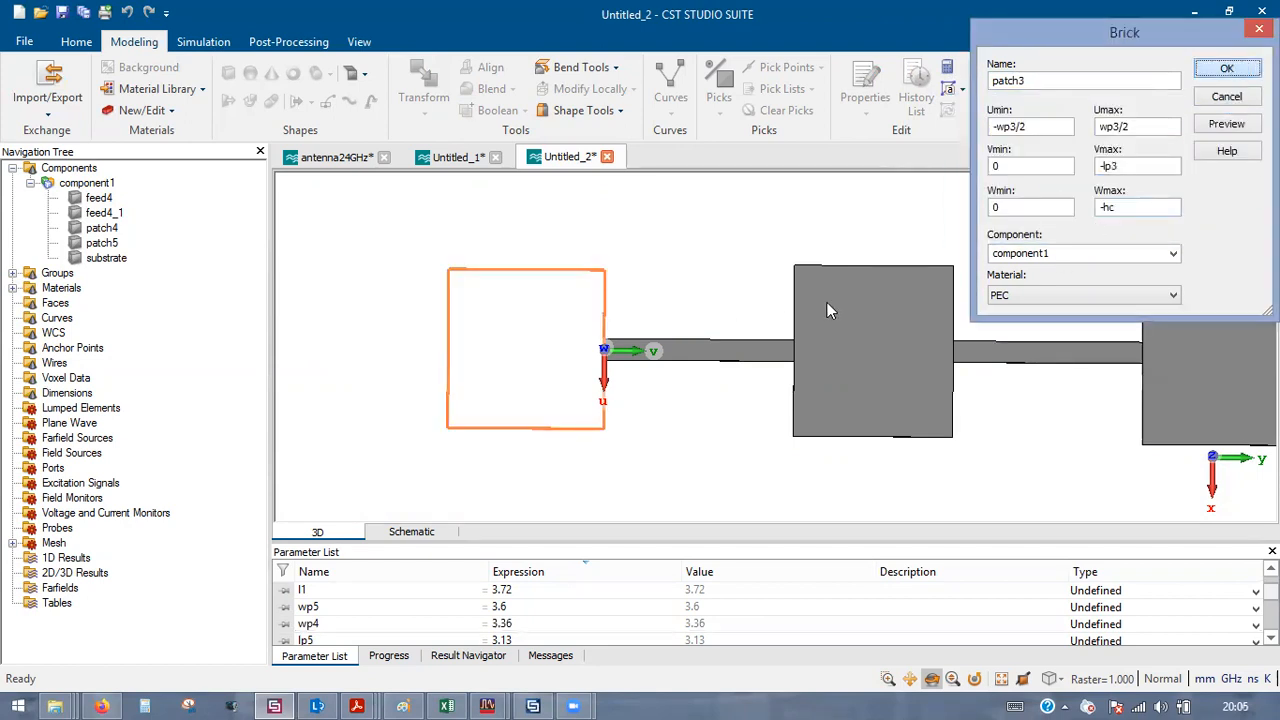
- Copy the feed between patch4 and patch3 by translating it from patch4's outer edge midpoint to patch3's outer edge midpoint
key("e")
left_click(791, 350)
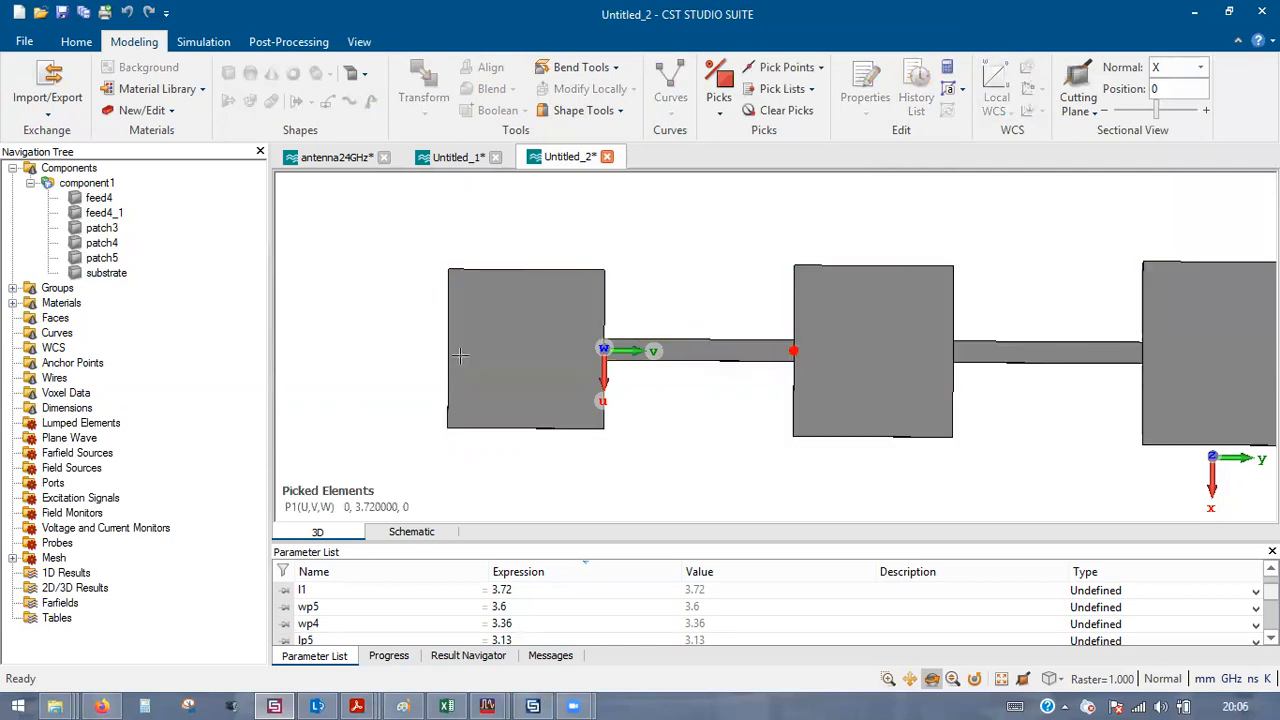
left_click(448, 348)
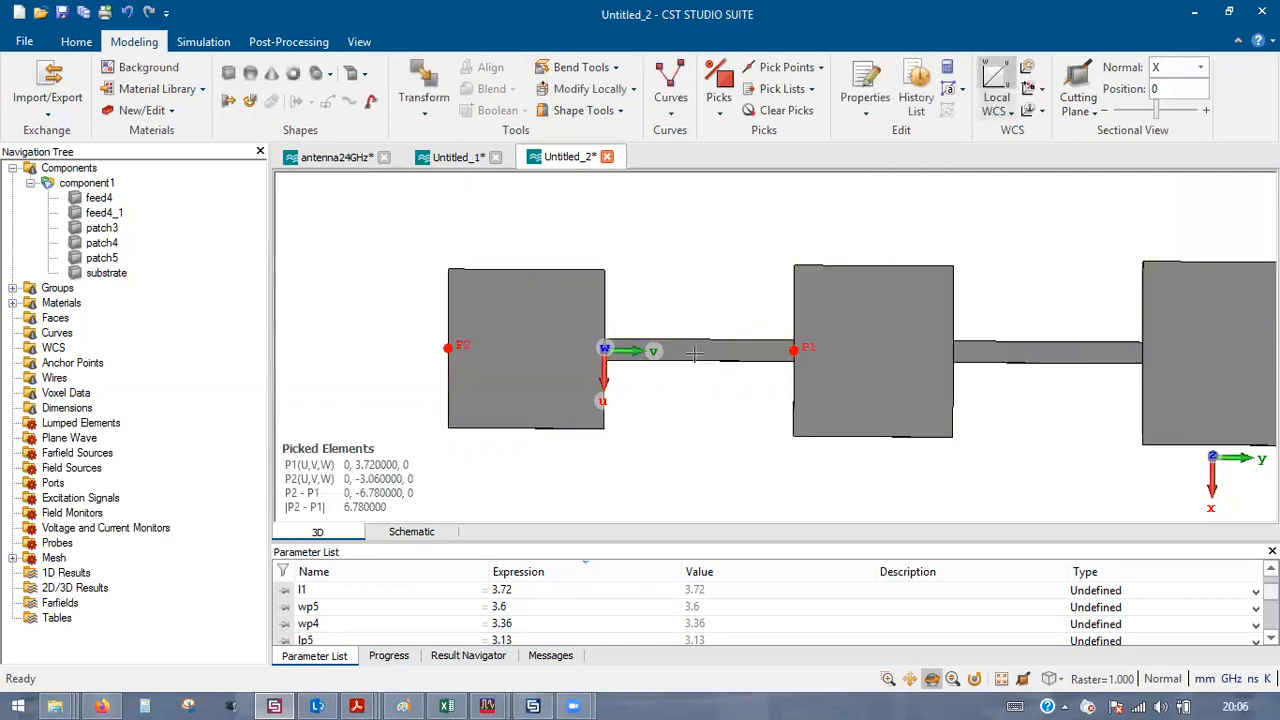
key("ctrl+w")
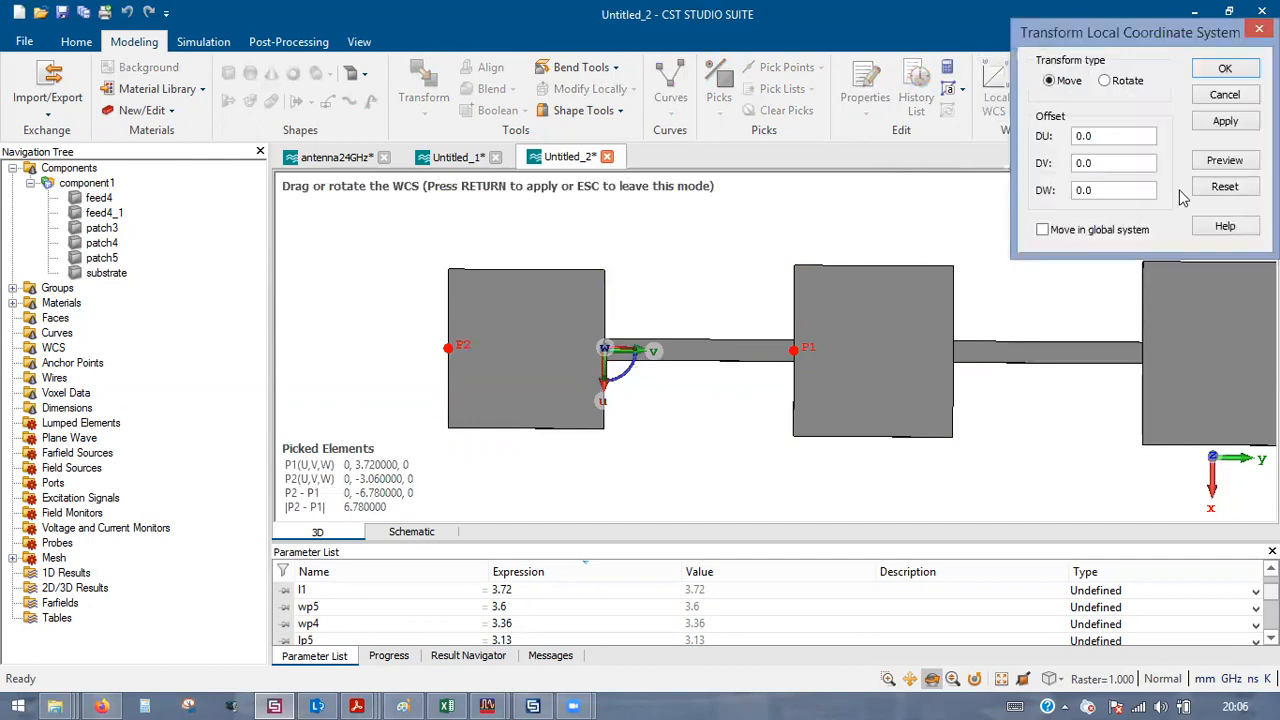
left_click(1225, 94)
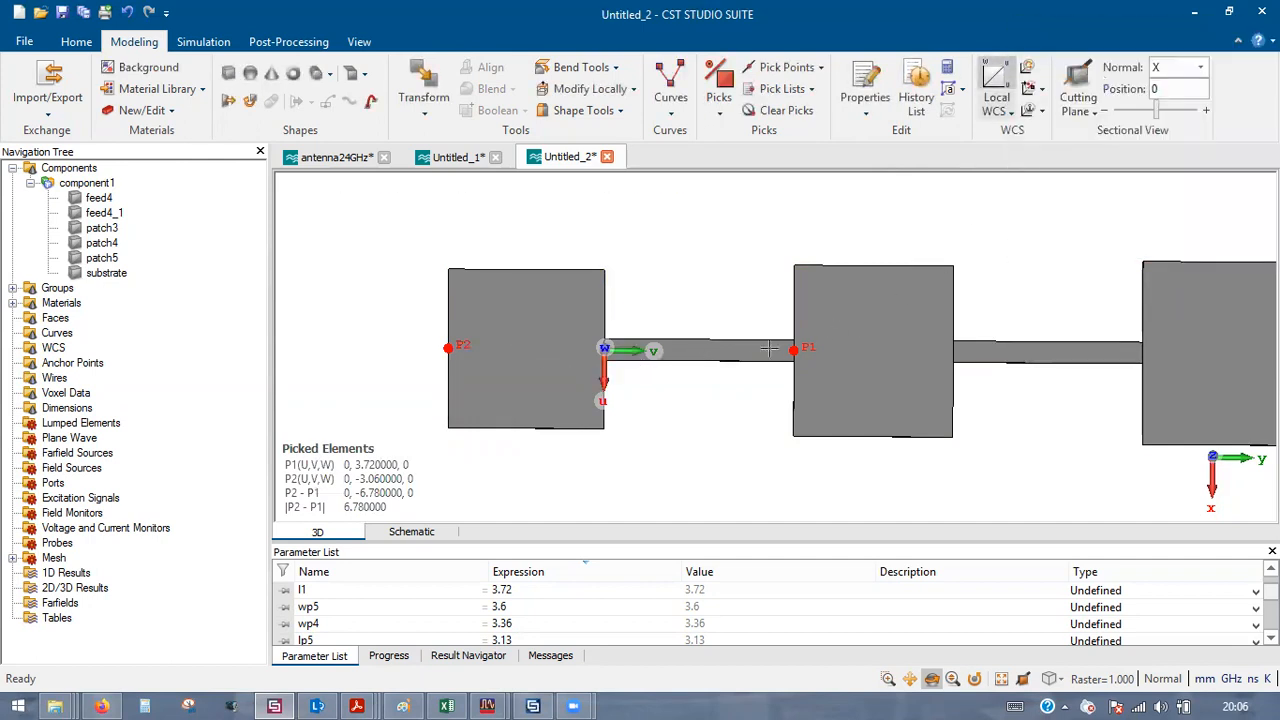
left_click(768, 348)
key("ctrl+t")
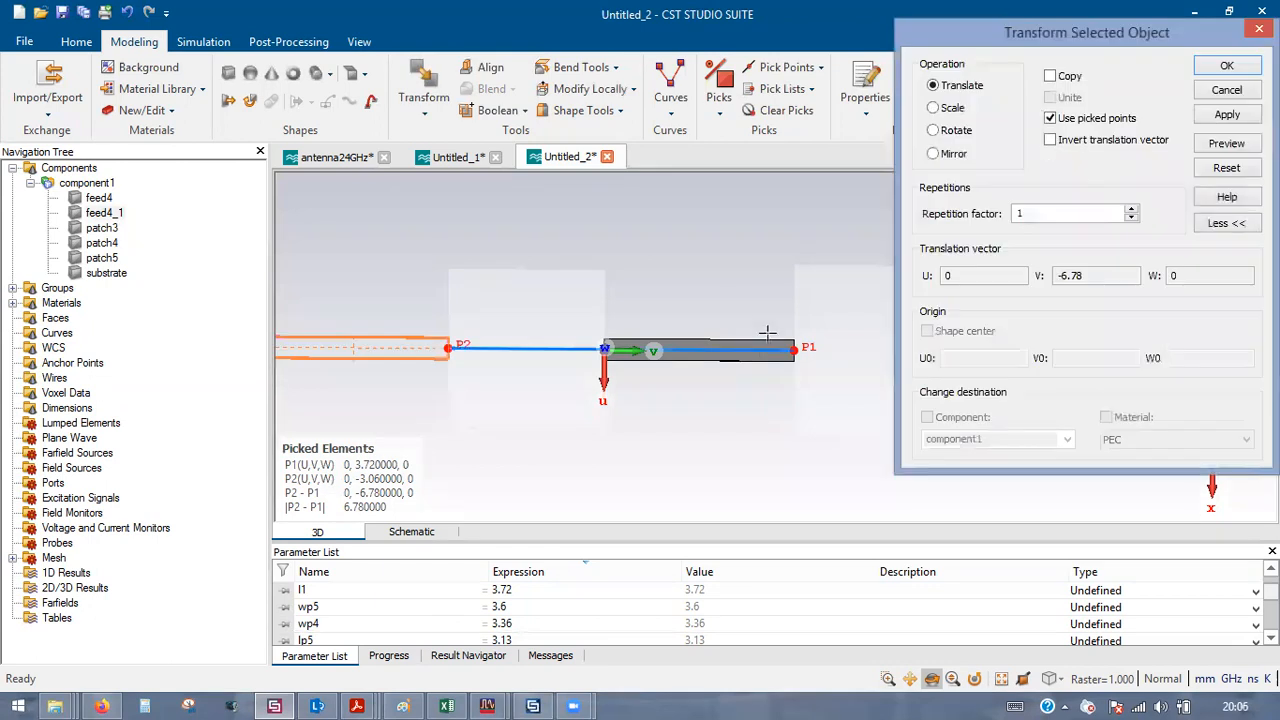
scroll(839, 323, "down", 1)
scroll(588, 305, "up", 1)
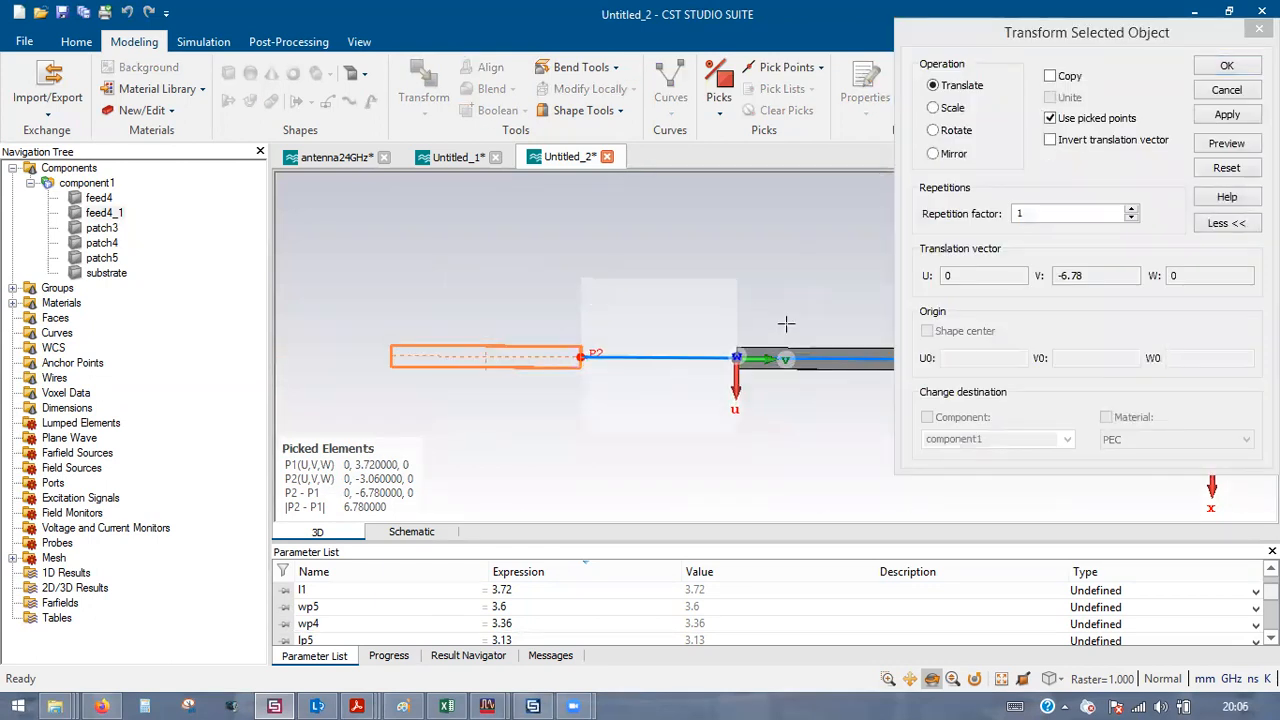
left_click(1052, 77)
left_click(1226, 65)
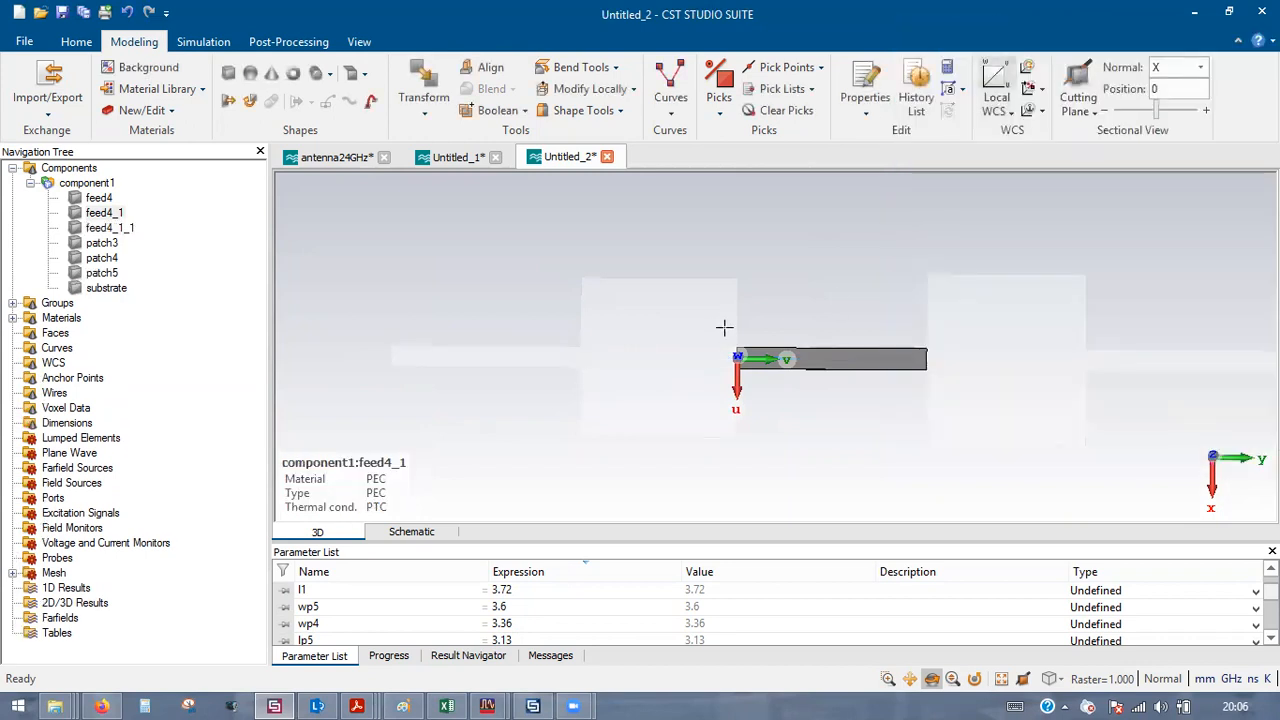
- Align the local WCS with the midpoint of the free end of the feed line beside patch3
scroll(724, 327, "down", 2)
double_click(724, 199)
scroll(518, 345, "up", 2)
scroll(653, 337, "up", 1)
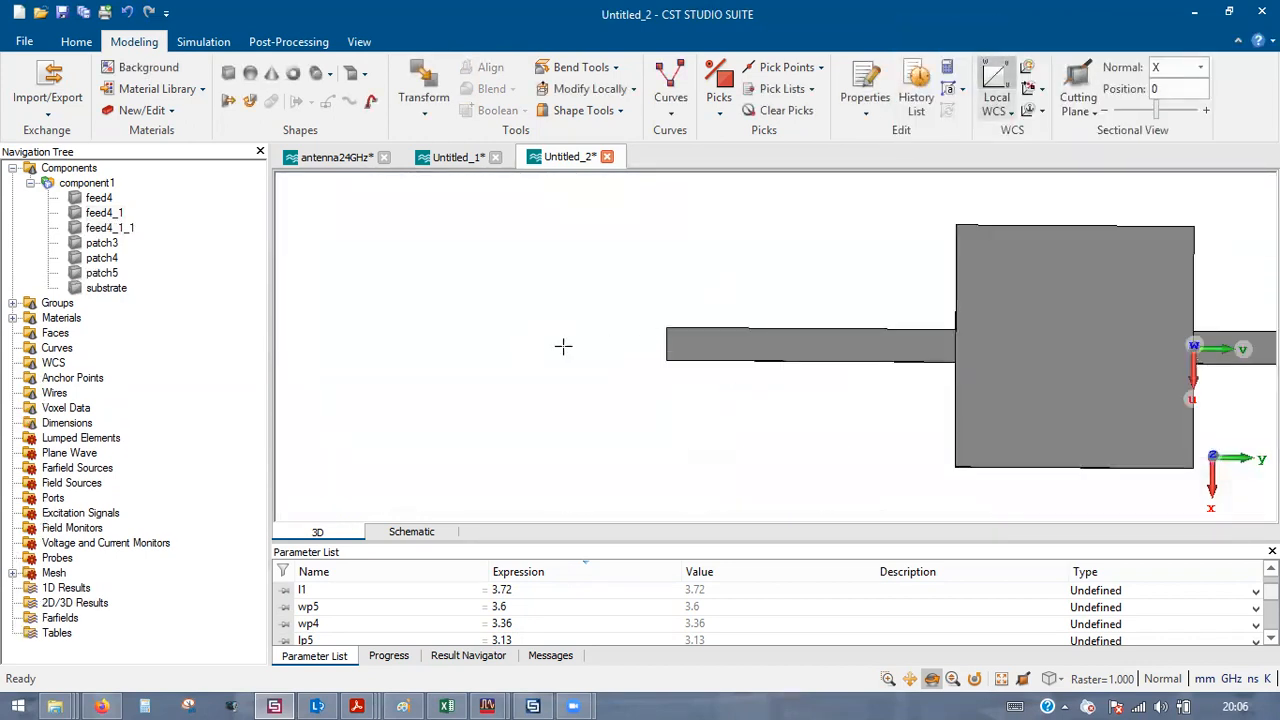
key("e")
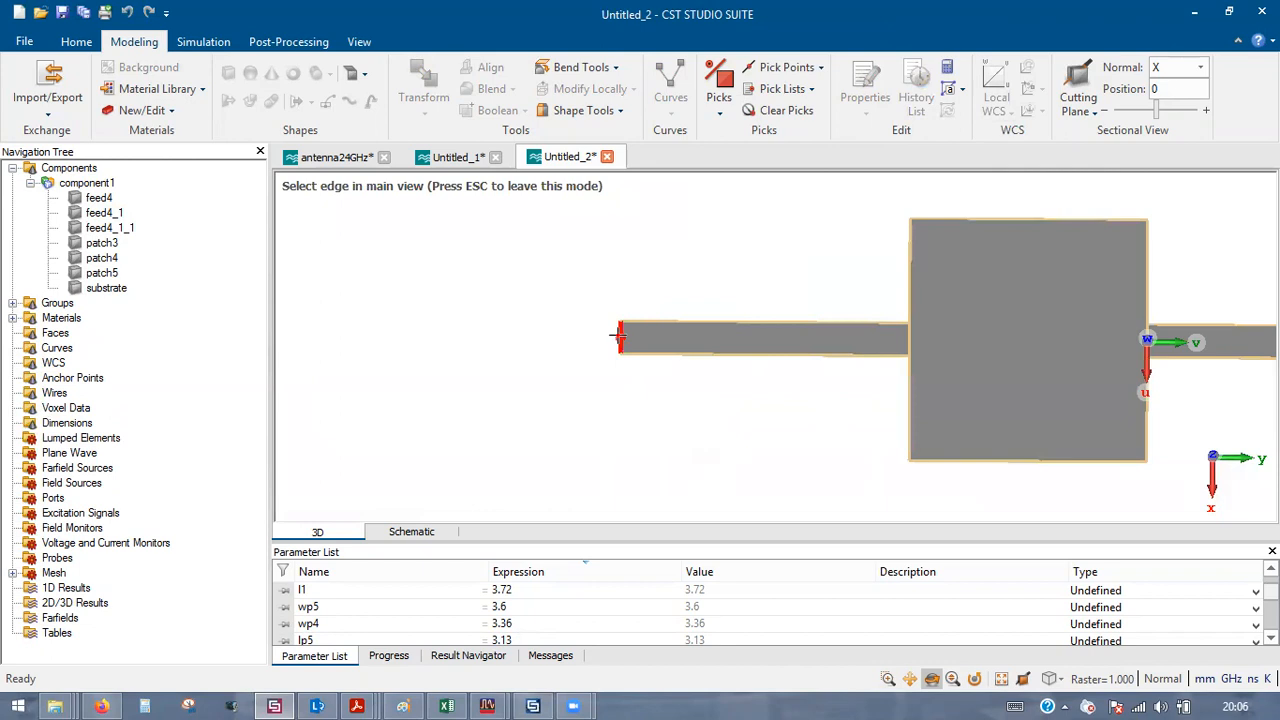
left_click(620, 336)
left_click(997, 85)
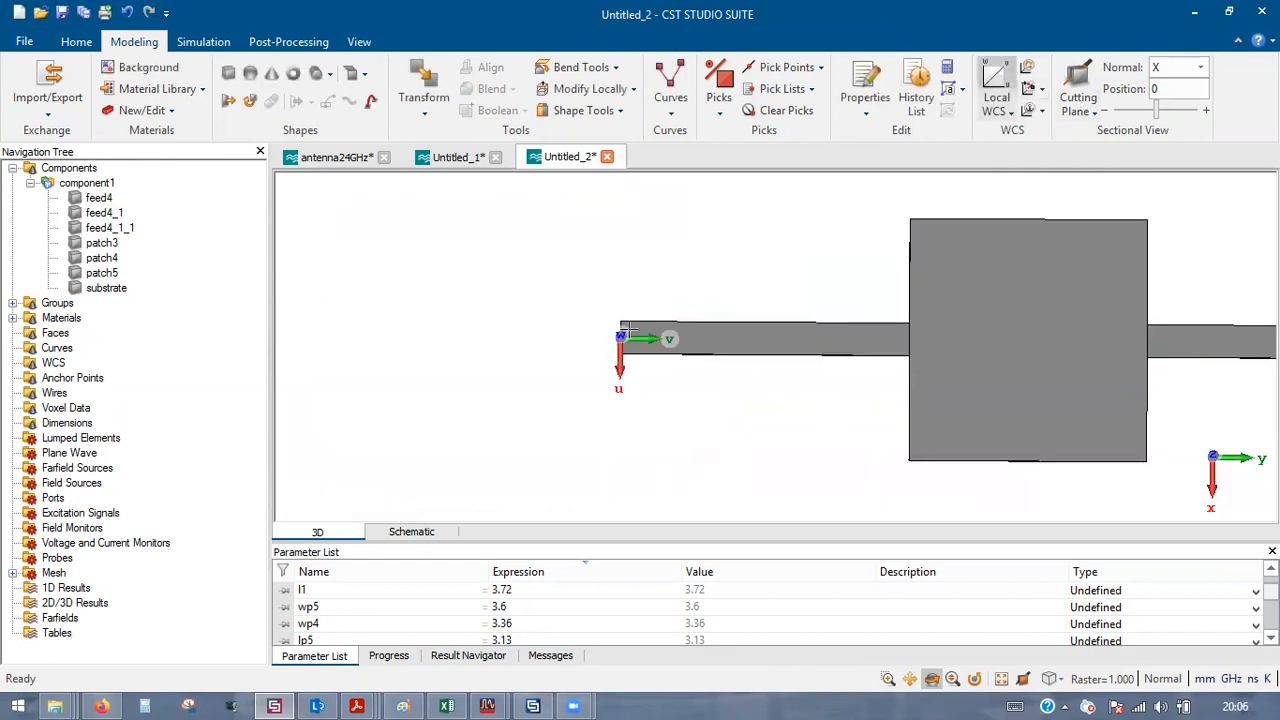
- Start a PEC brick named patch2 with Umin -wp2/2, Umax wp2/2 and Vmax -lp2
left_click(229, 74)
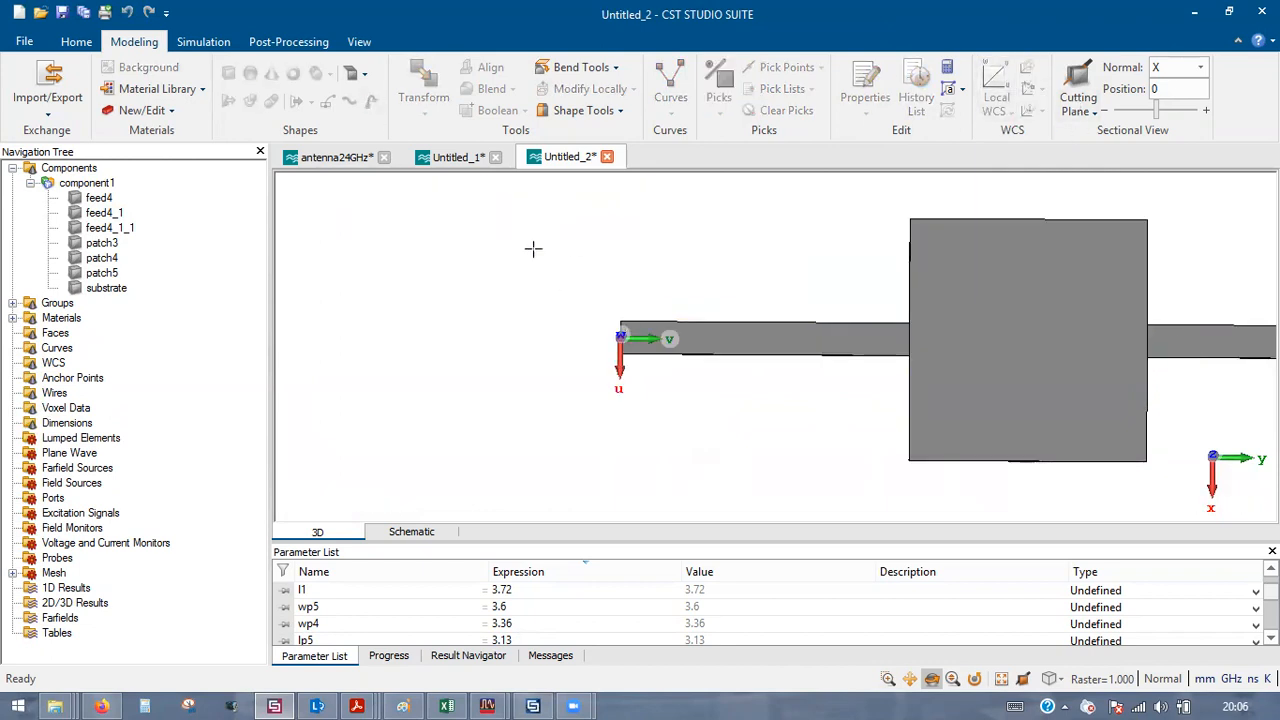
key("Escape")
type("patch")
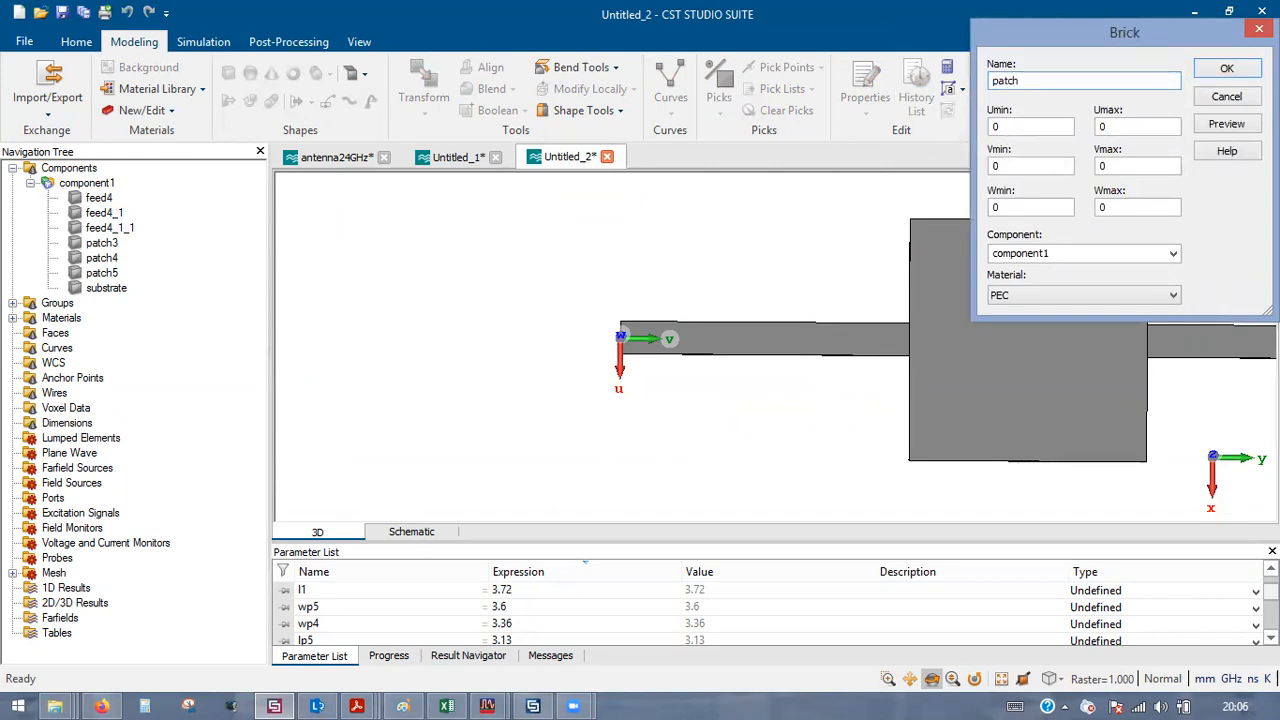
type("-wp2")
key("Tab")
type("wp2/2")
key("Tab")
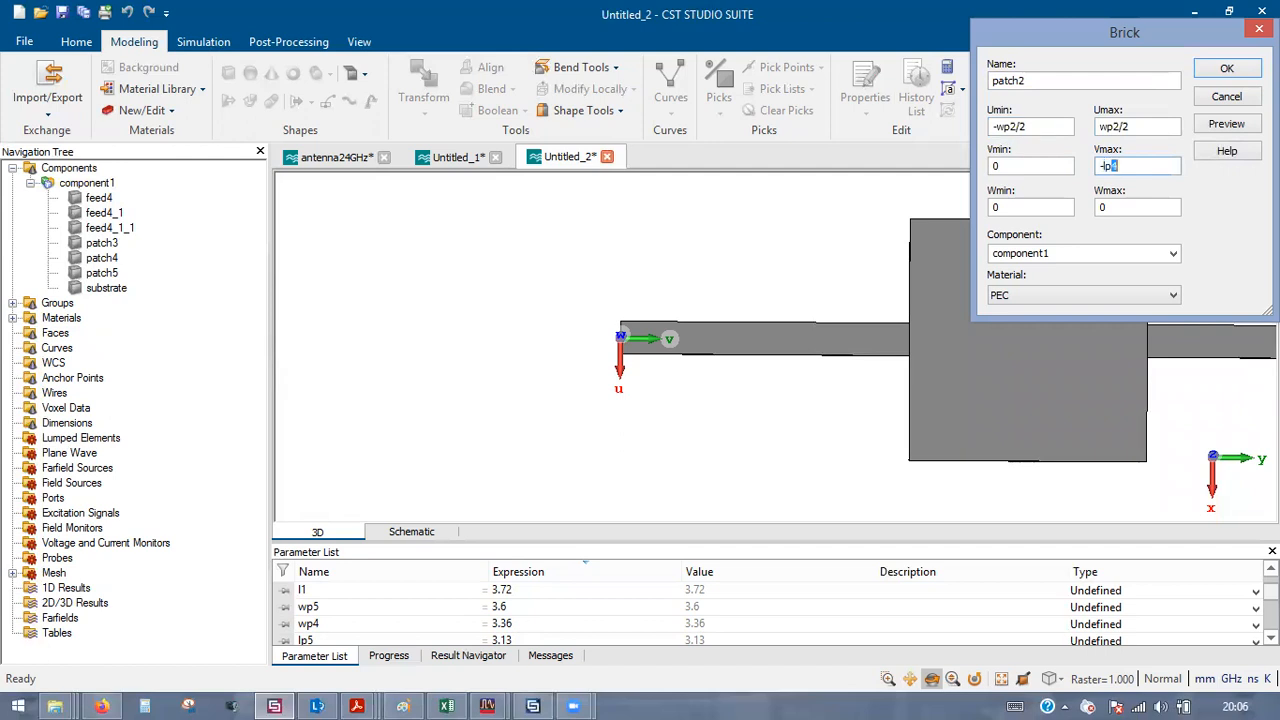
key("Tab")
key("Tab")
- Preview patch2, define its parameters wp2 = 1.44 and lp2 = 3.06, and create the brick
left_click(1236, 124)
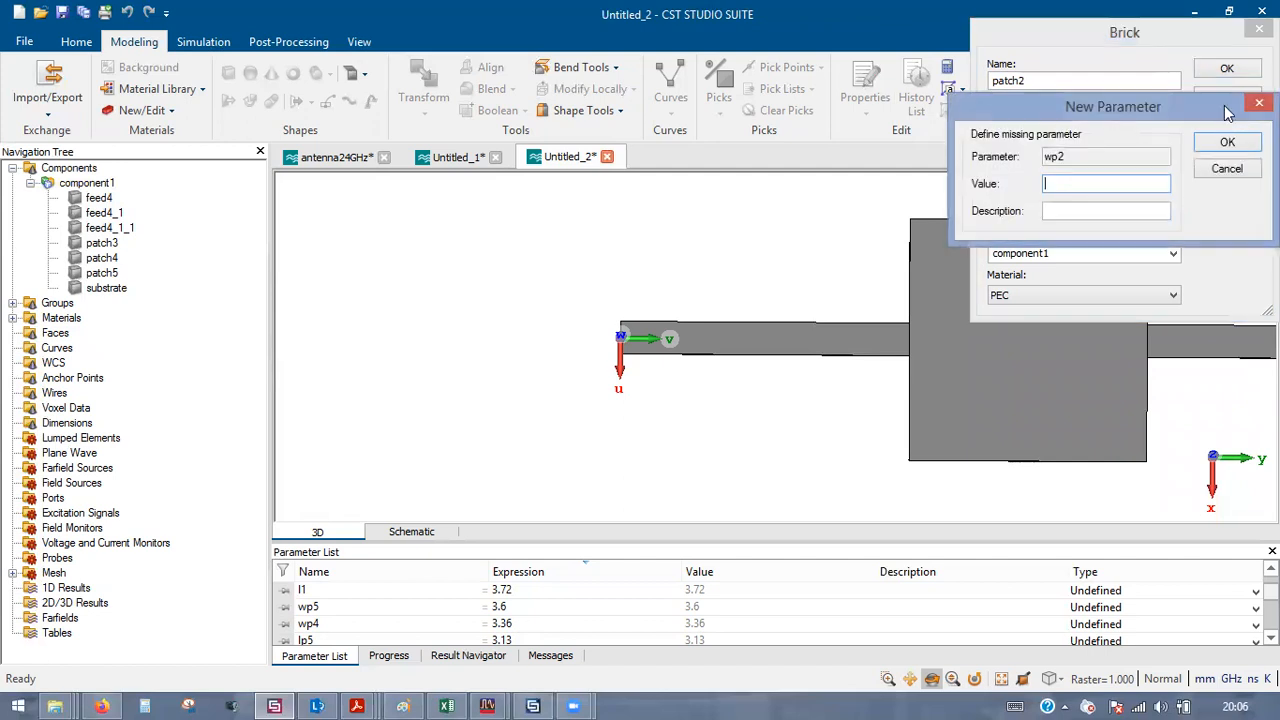
type("1.44")
key("Return")
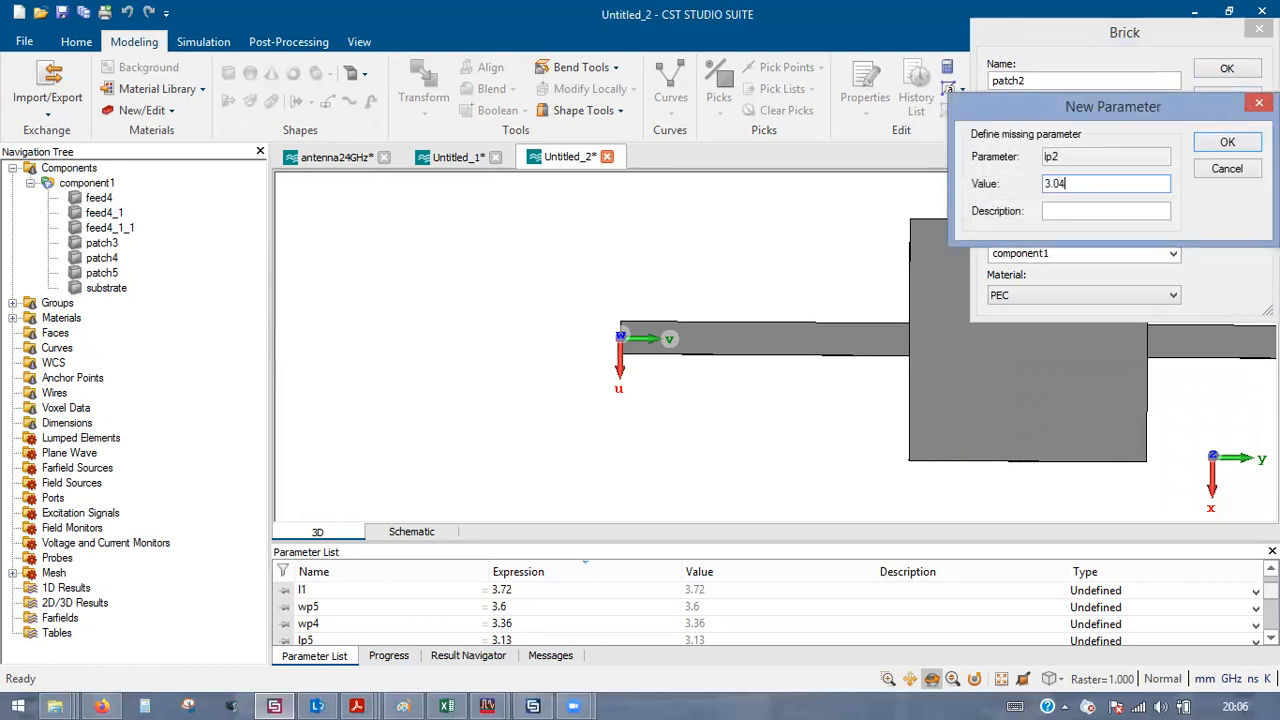
type("3.06")
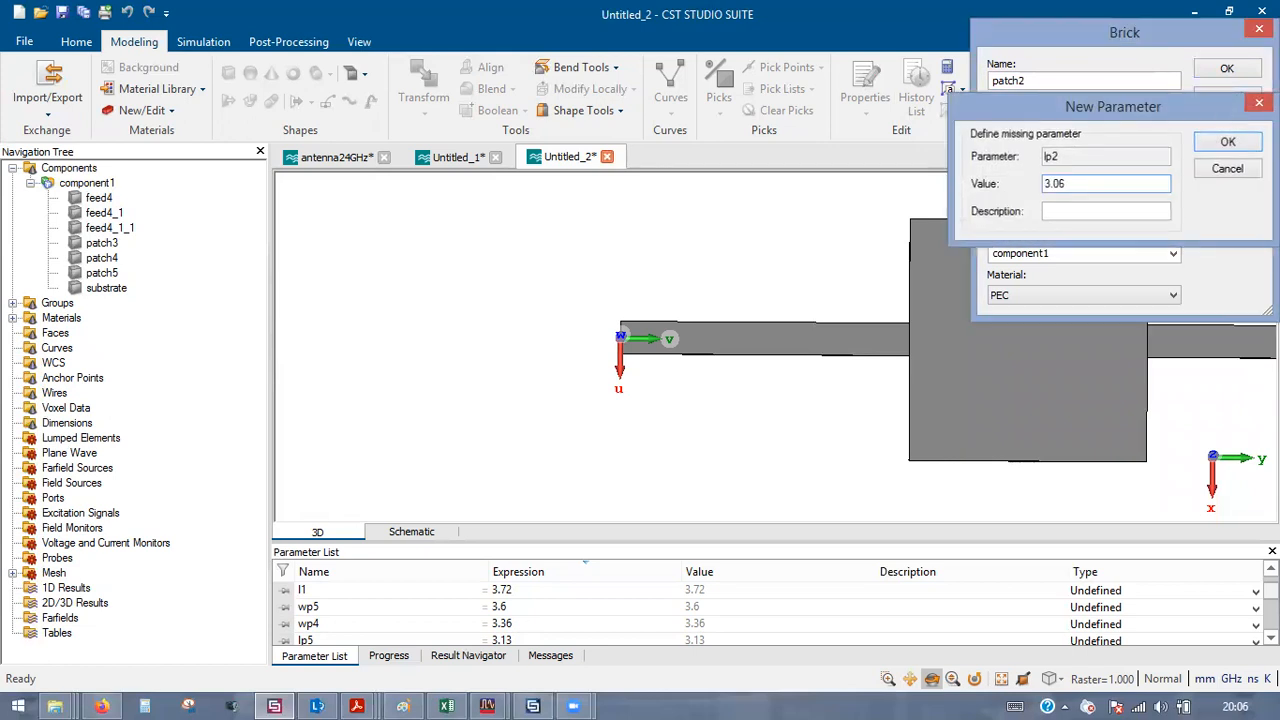
key("Return")
left_click(1215, 68)
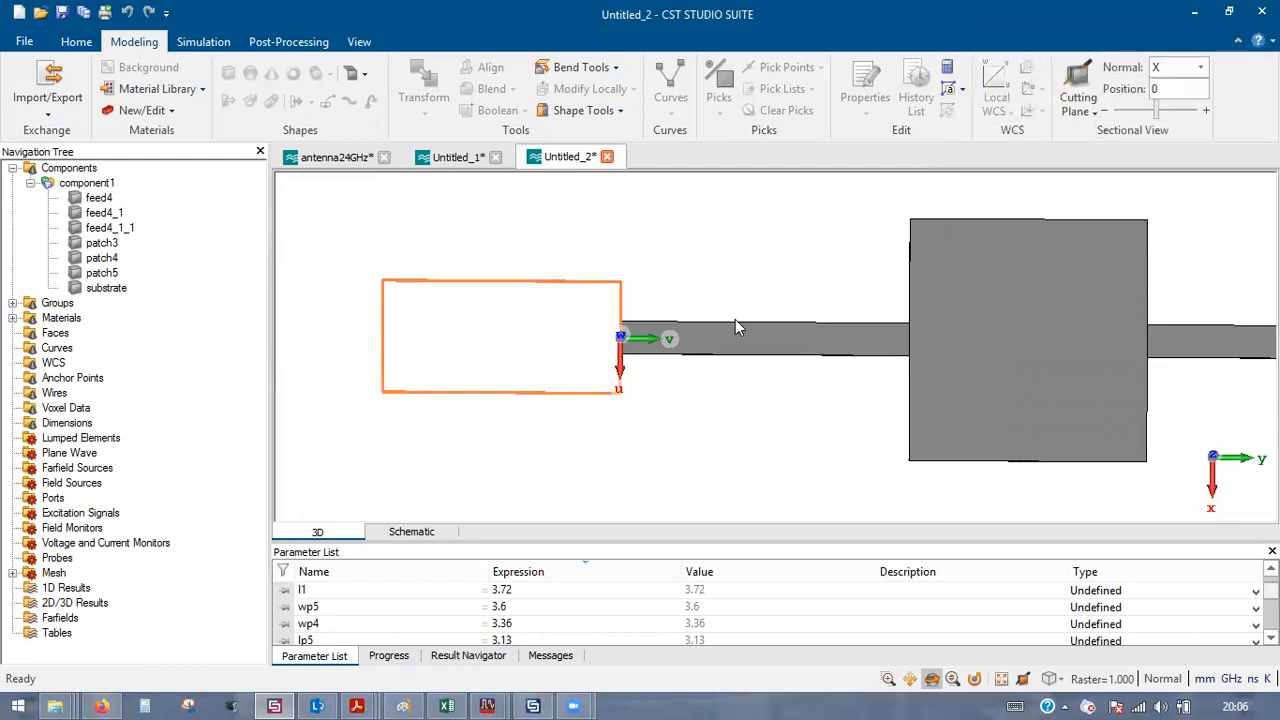
- Copy the feed between patch3 and patch2 by translating it from patch3's outer edge midpoint to patch2's outer edge midpoint
key("e")
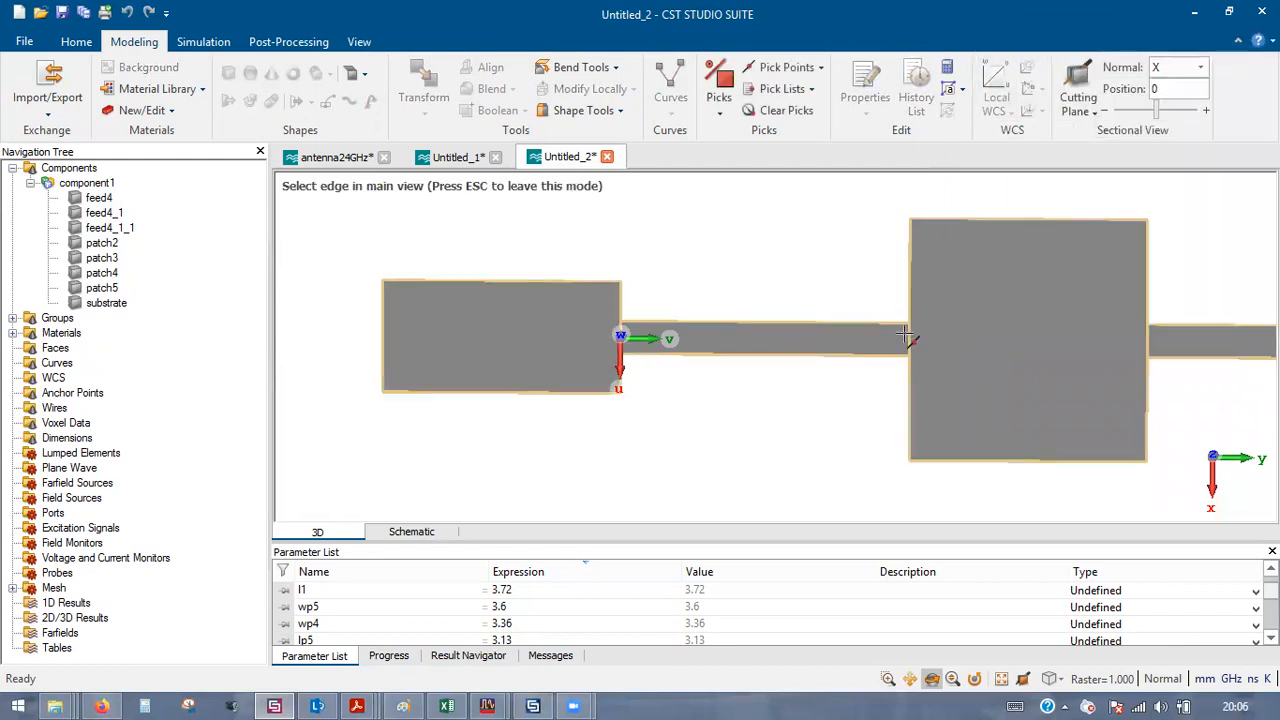
key("m")
double_click(381, 341)
left_click(782, 332)
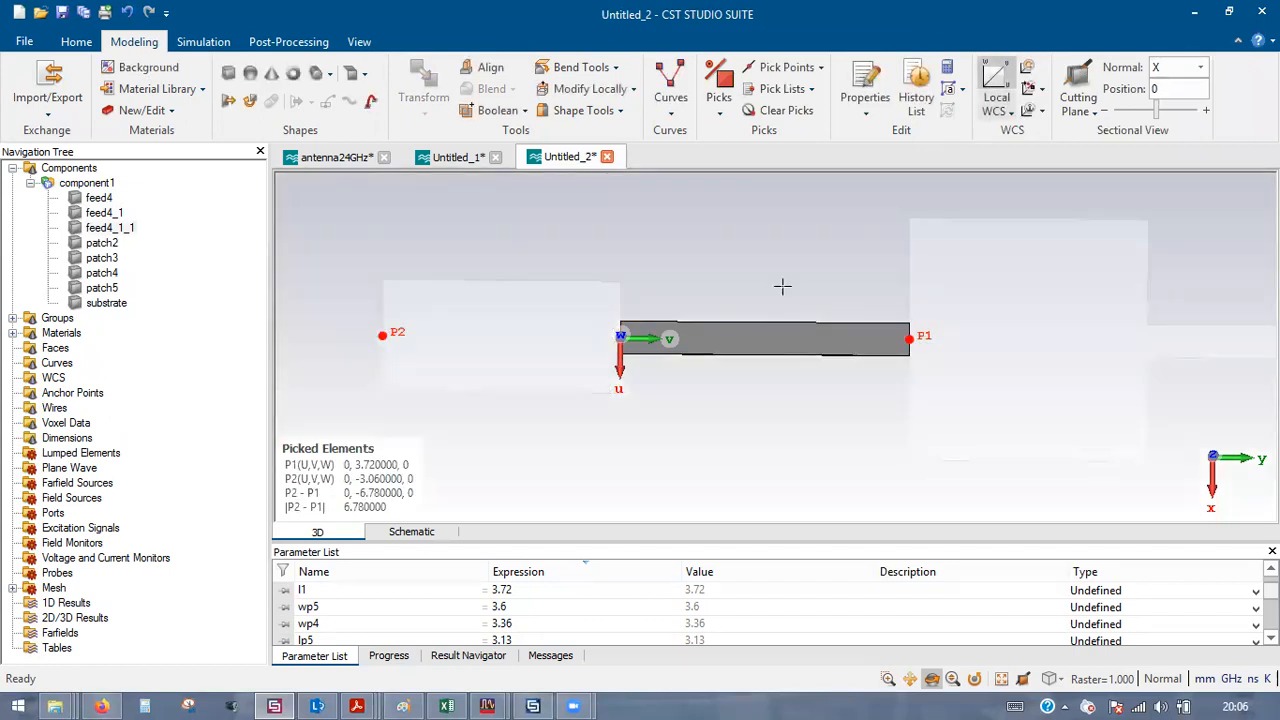
key("ctrl+t")
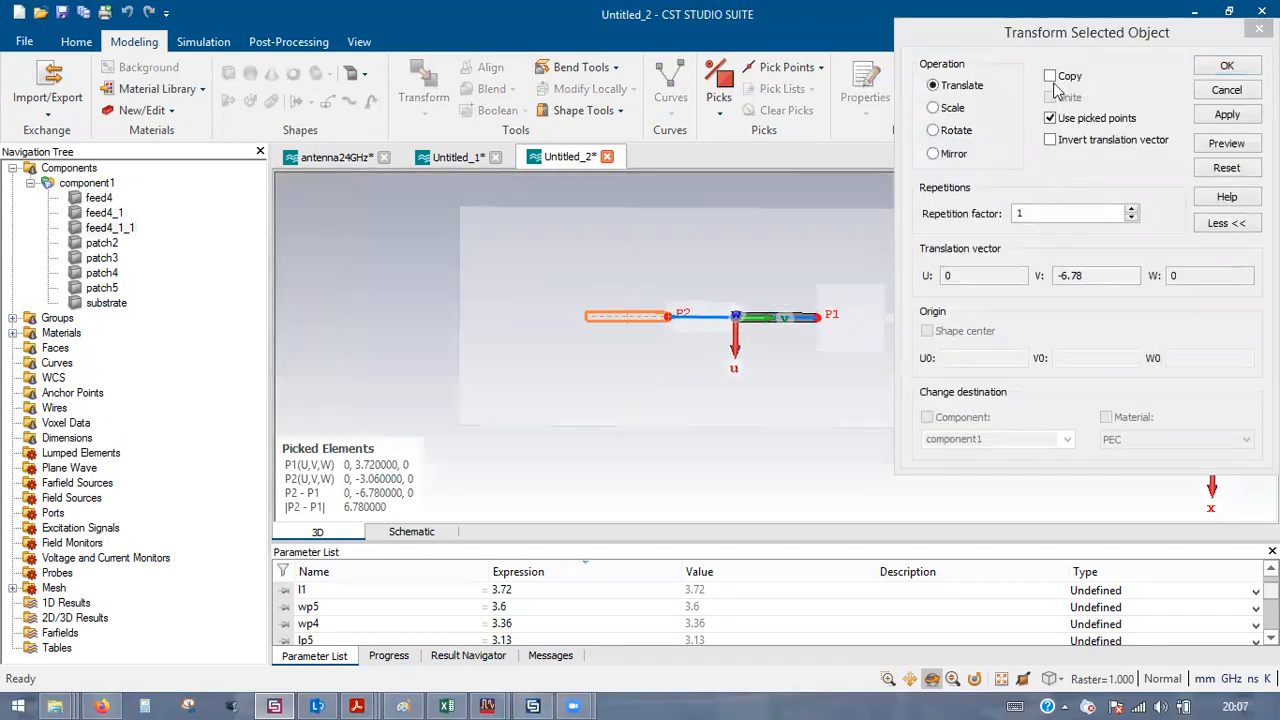
left_click(1050, 76)
left_click(1225, 67)
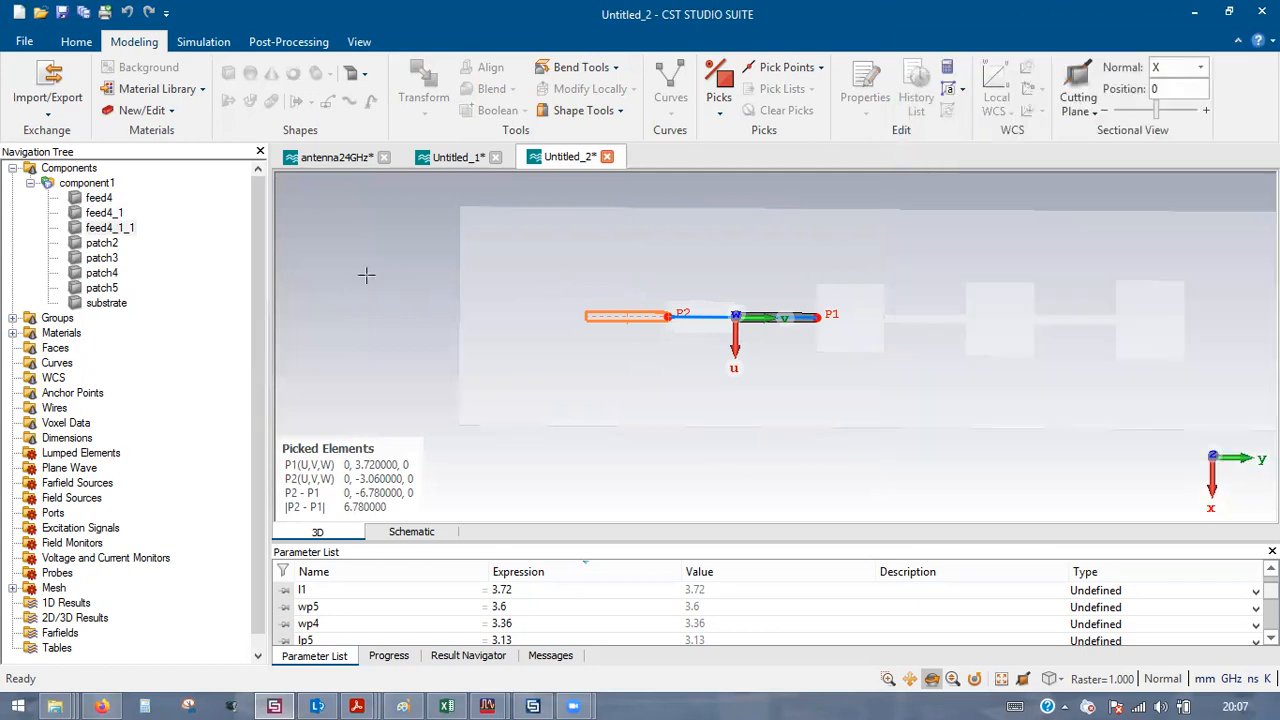
- Align the local WCS with the midpoint of the free end of the feed line beside patch2
scroll(585, 325, "up", 3)
key("e")
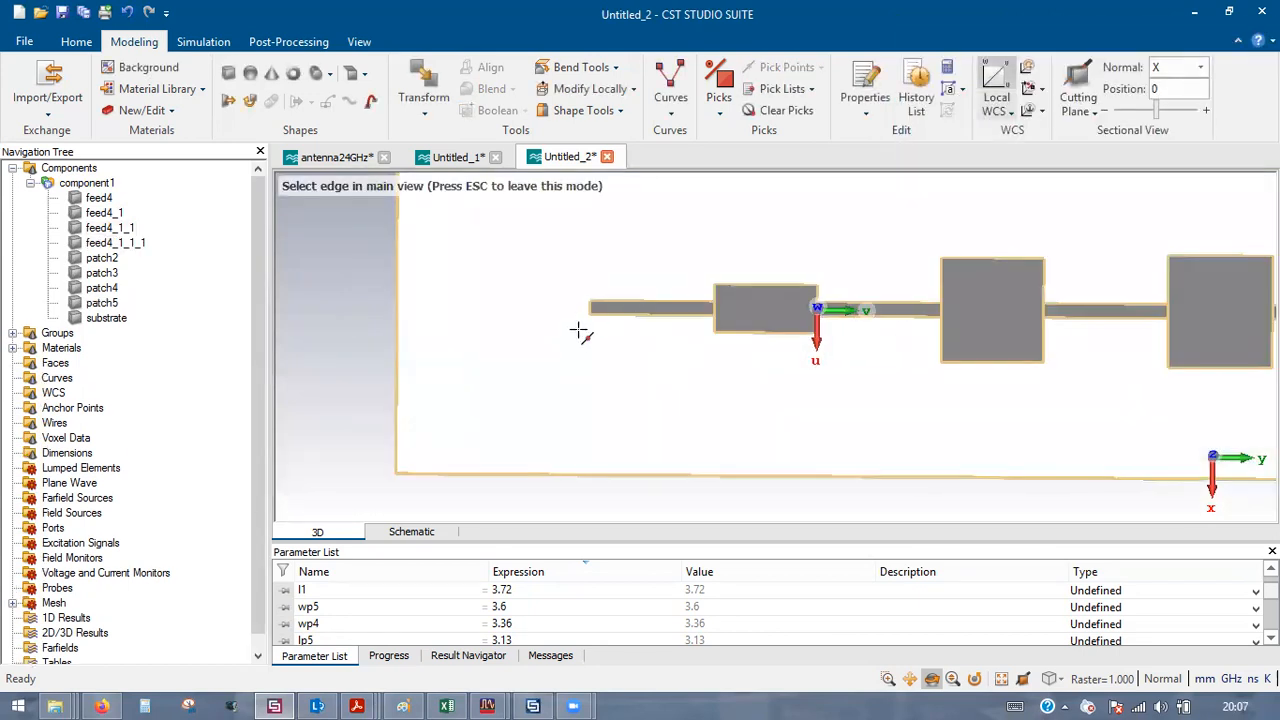
left_click(591, 307)
scroll(591, 307, "up", 3)
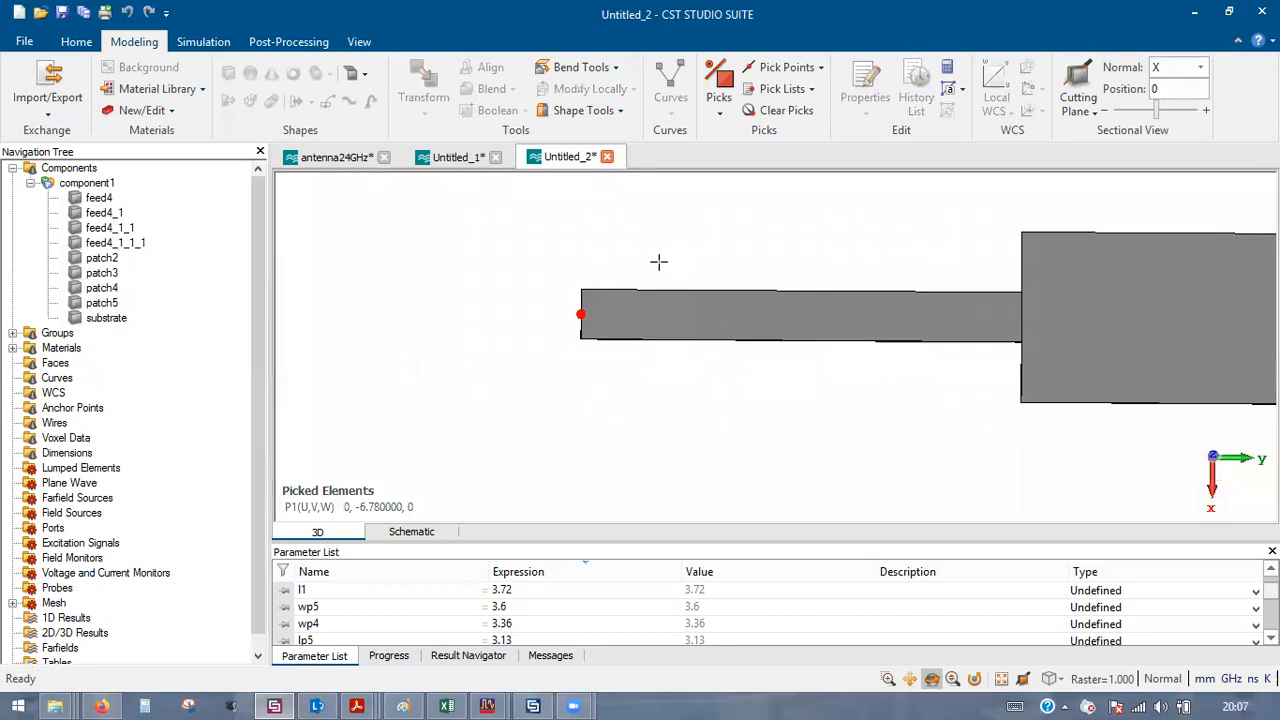
scroll(539, 400, "down", 2)
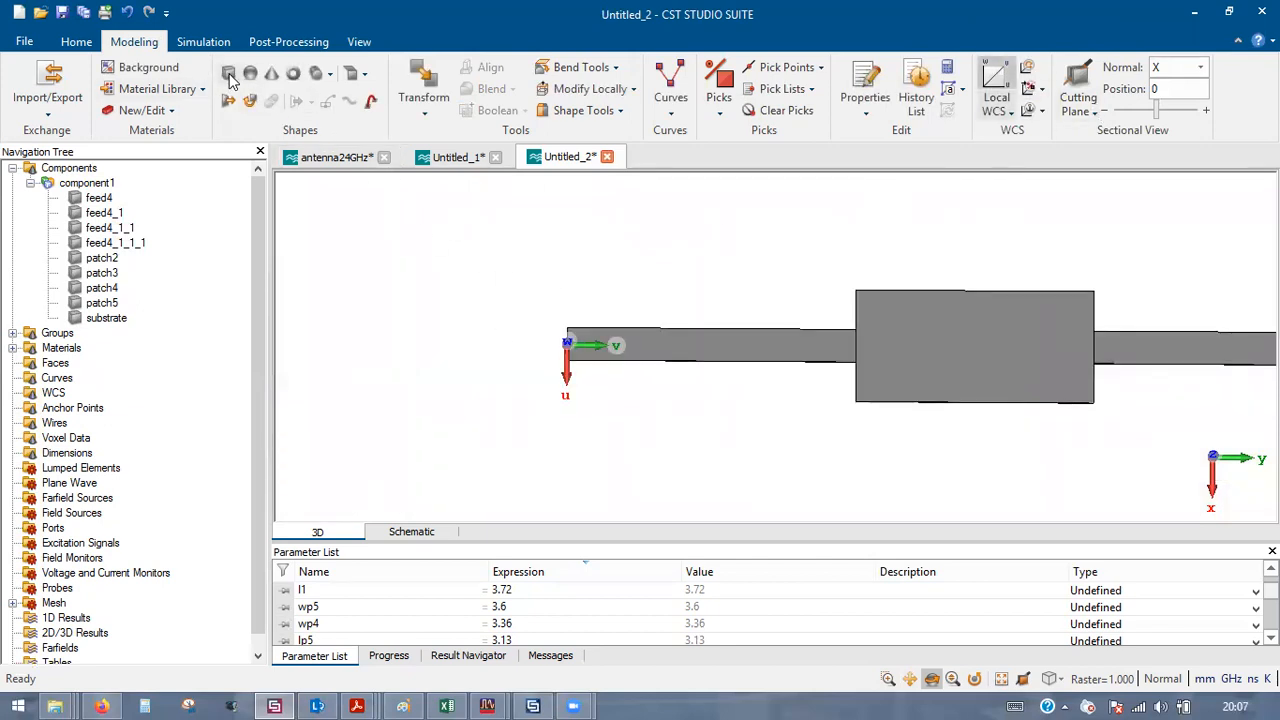
- Start a PEC brick named patch1 with Umin -wp1/2, Umax wp1/2, Vmax -lp1 and Wmax -hc
left_click(229, 74)
key("Escape")
type("patch1")
key("Tab")
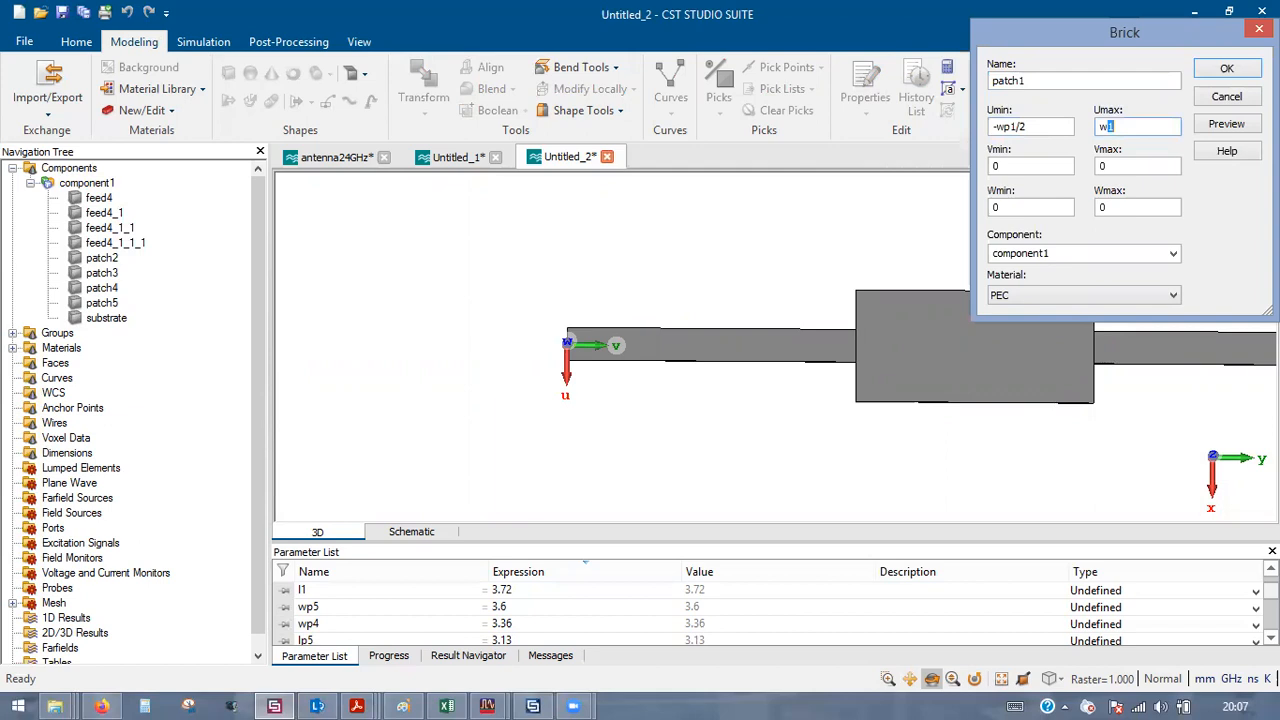
key("Tab")
key("Tab")
key("Tab")
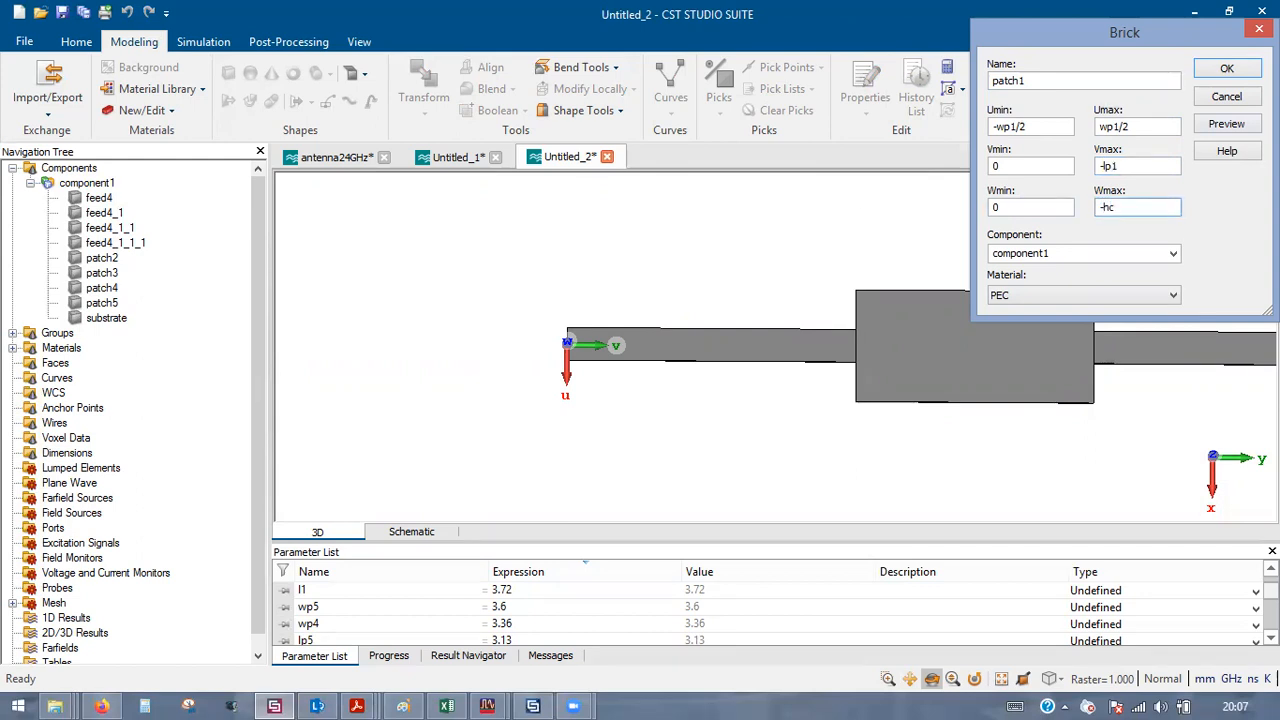
type("-hc")
- Preview patch1, define its parameters wp1 = 0.96 and lp1 = 3.06, and create the brick
left_click(1227, 124)
type("0.96")
key("Return")
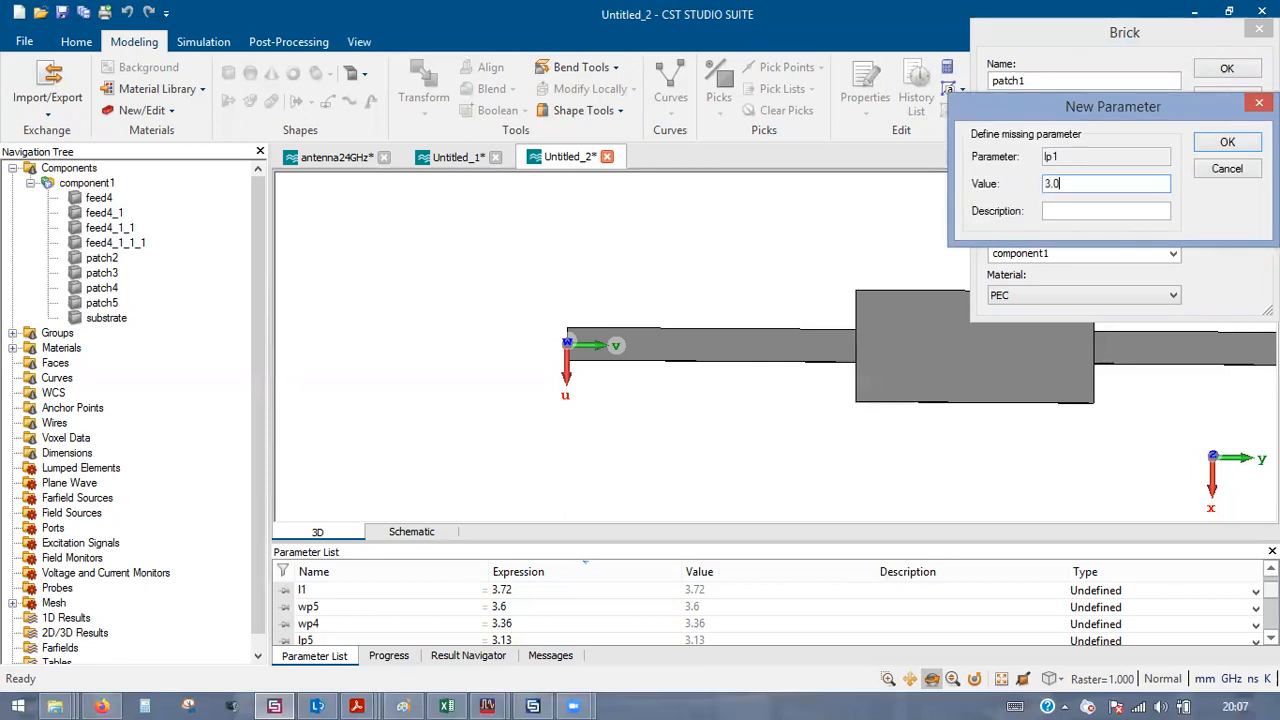
type("3.06")
key("Return")
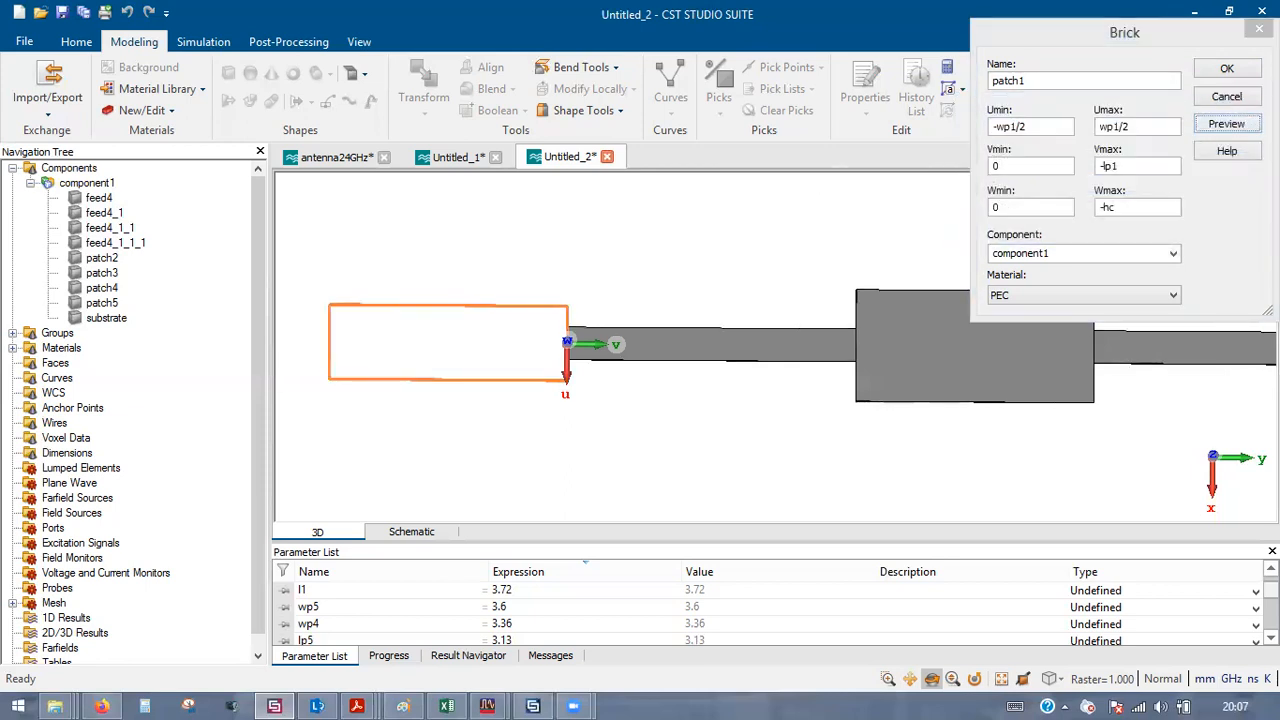
left_click(1227, 69)
- Deactivate the local WCS, pick the face centre of patch5, and align the local WCS with that point
key("space")
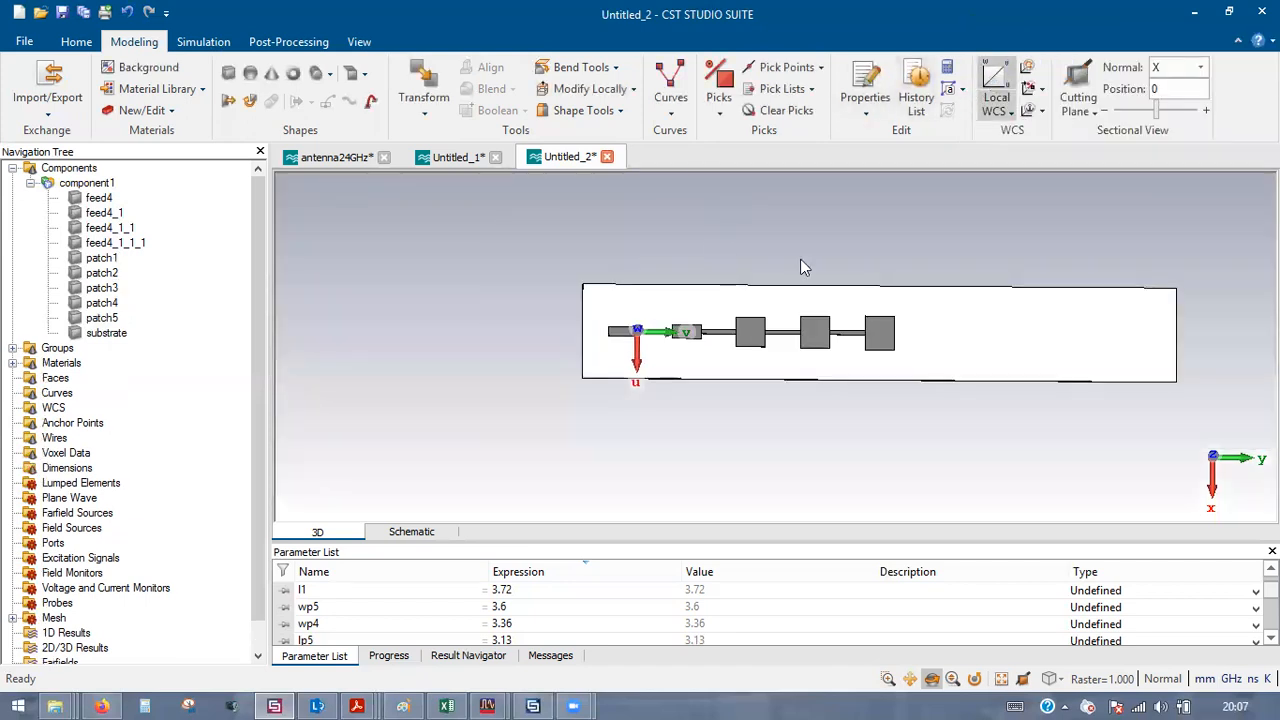
left_click(996, 85)
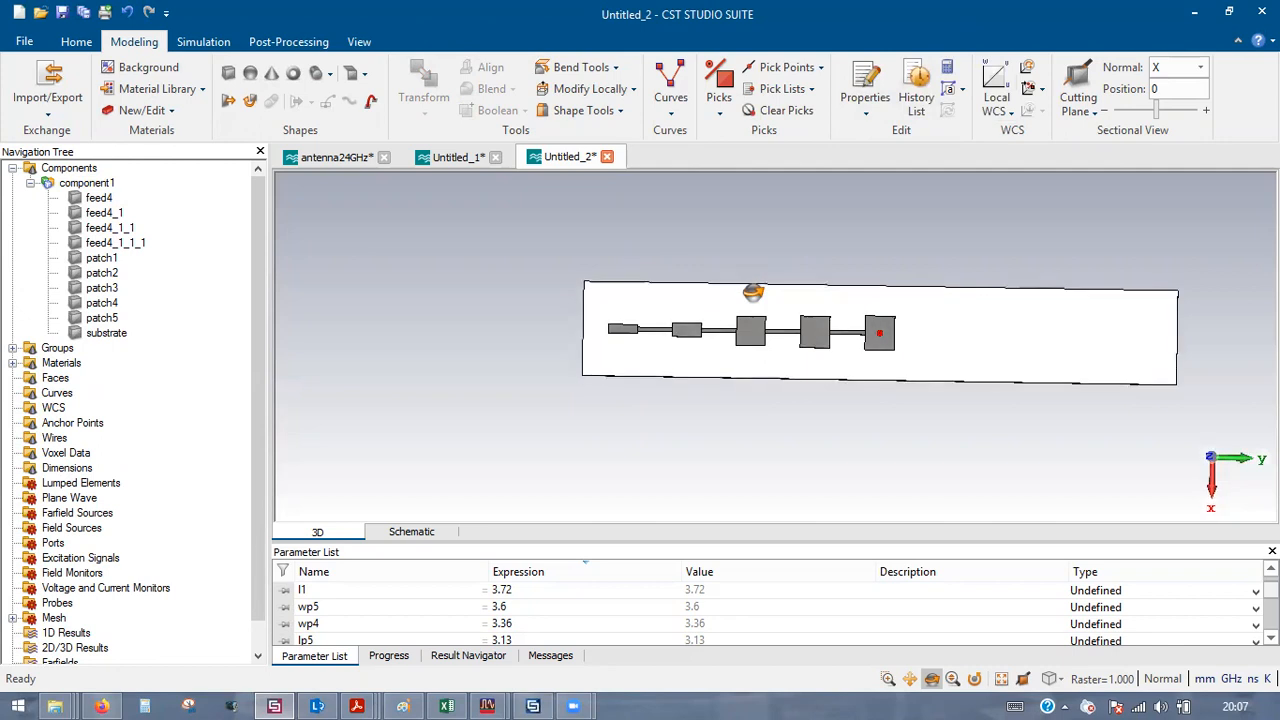
scroll(503, 323, "down", 3)
scroll(808, 266, "up", 2)
scroll(777, 299, "down", 1)
mouse_move(604, 402)
left_mouse_down()
mouse_move(628, 347)
mouse_move(627, 408)
mouse_move(600, 430)
mouse_move(591, 401)
mouse_move(626, 408)
mouse_move(608, 408)
left_mouse_up()
scroll(608, 408, "up", 2)
scroll(608, 408, "up", 1)
scroll(523, 445, "down", 3)
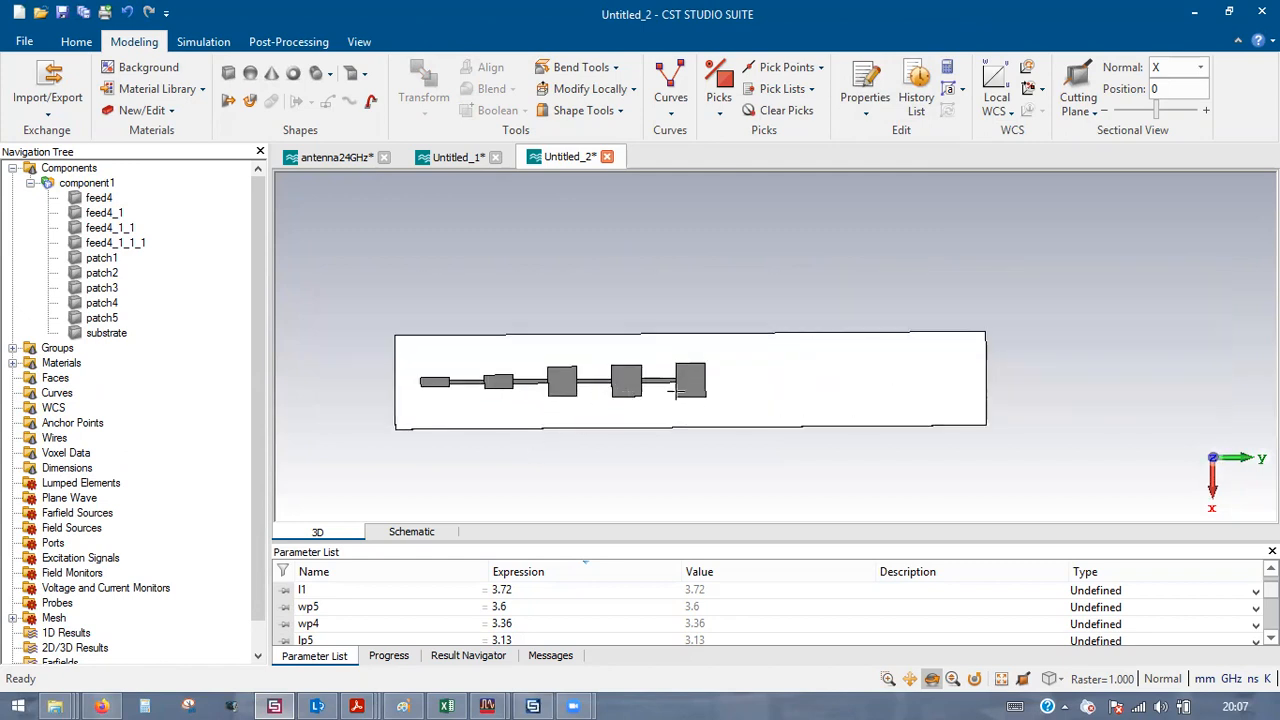
key("f")
left_click(679, 417)
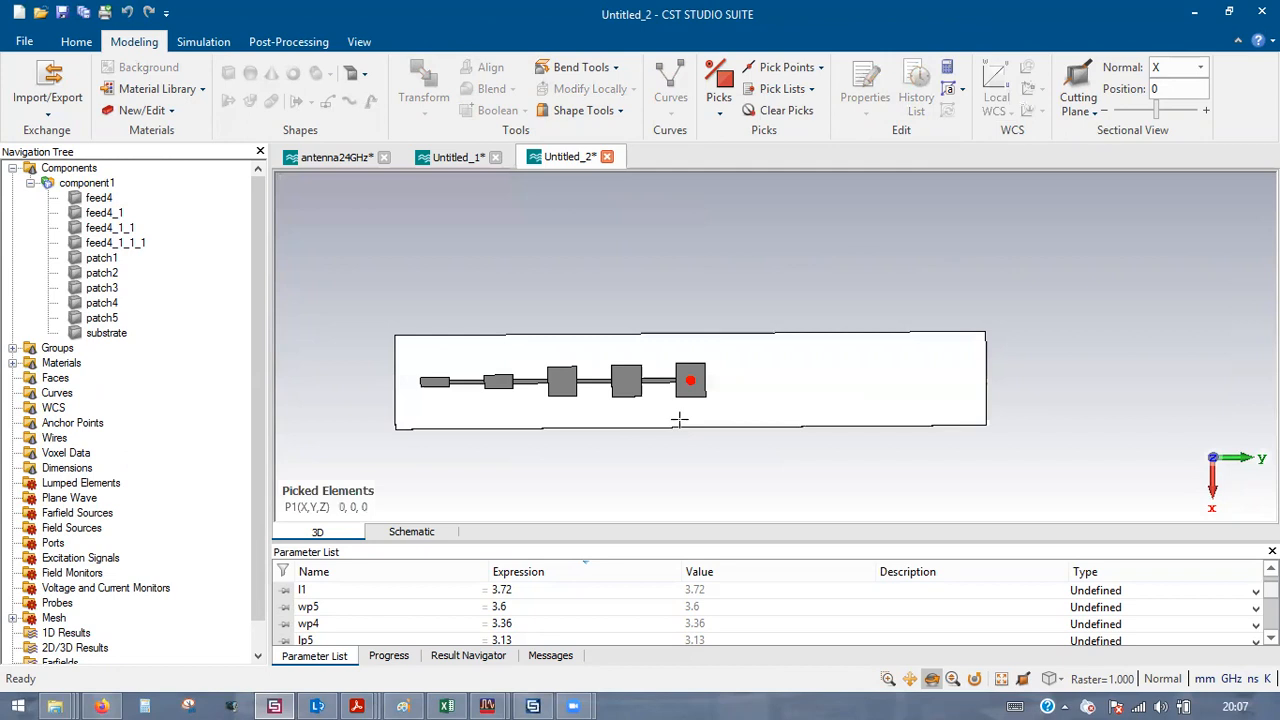
left_click(1028, 89)
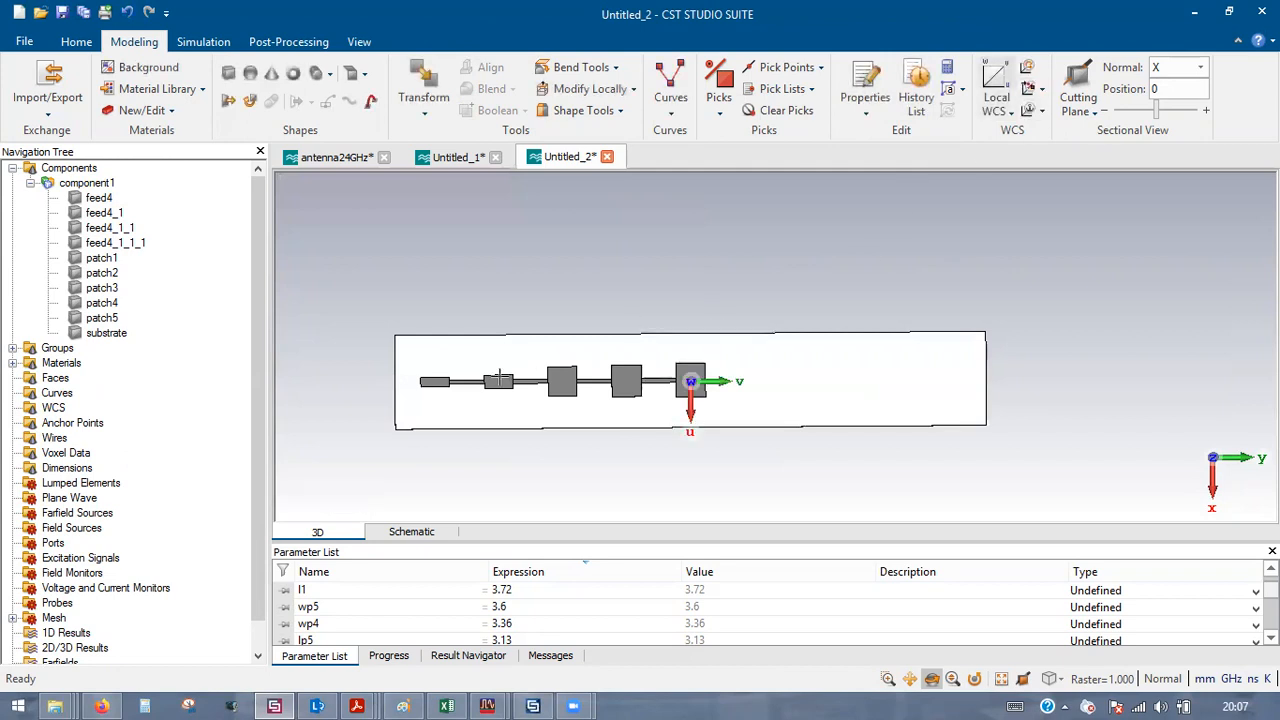
- Mirror patch1 through patch4 and their four feed lines as copies across patch5's centre, using a mirror plane normal of V = 1
scroll(500, 380, "up", 2)
left_click(412, 383)
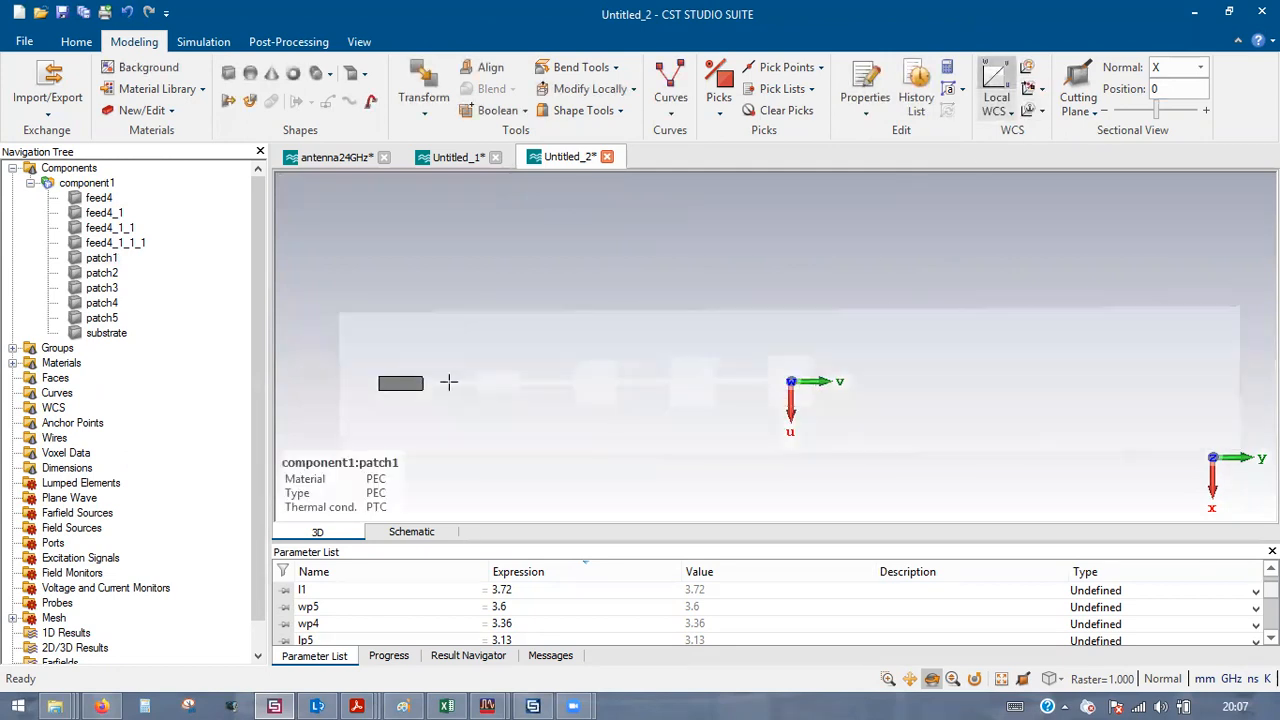
left_click(448, 382, "shift")
left_click(506, 383, "shift")
left_click(545, 382, "shift")
left_click(595, 381, "shift")
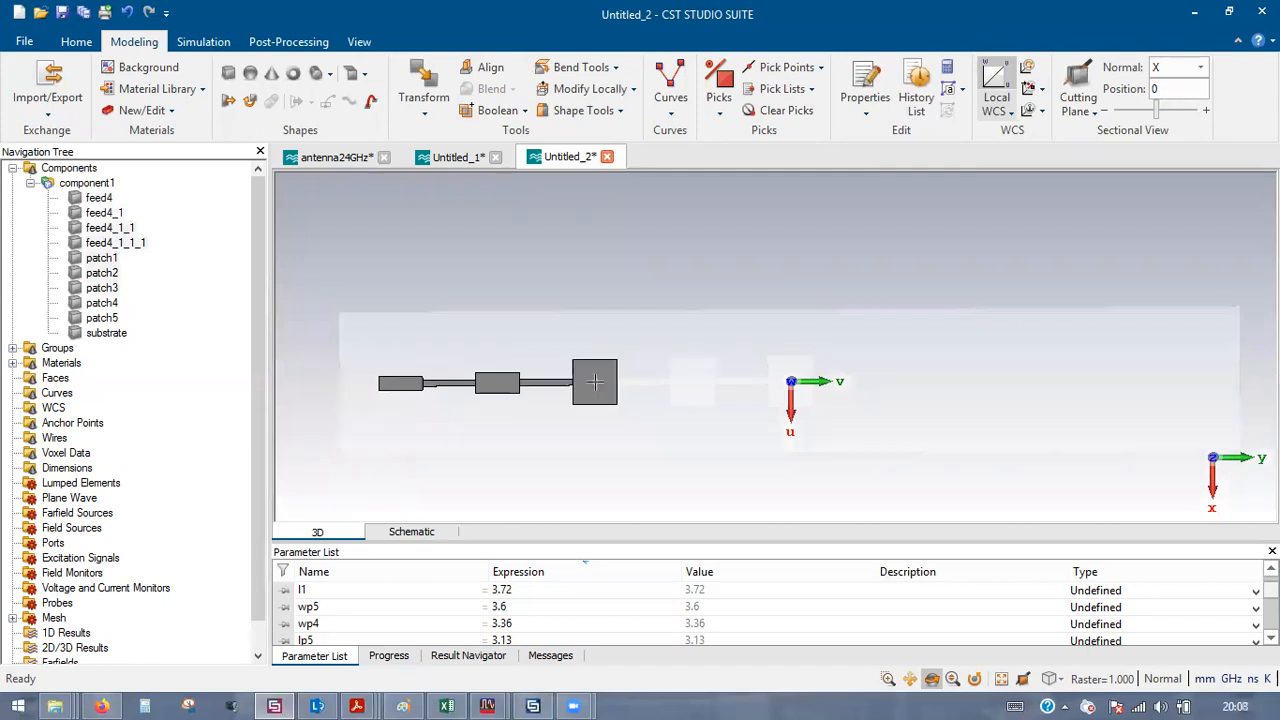
left_click(634, 381, "shift")
left_click(690, 379, "shift")
left_click(740, 381, "shift")
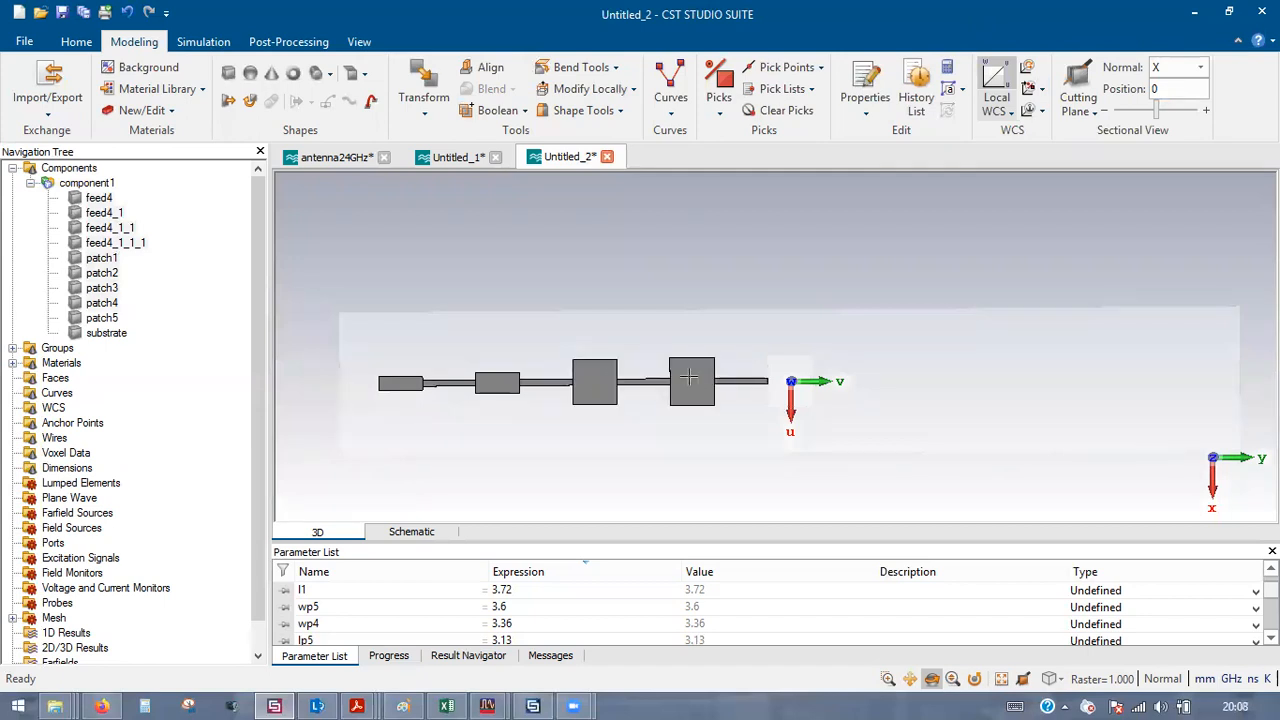
scroll(785, 370, "down", 2)
scroll(881, 369, "up", 2)
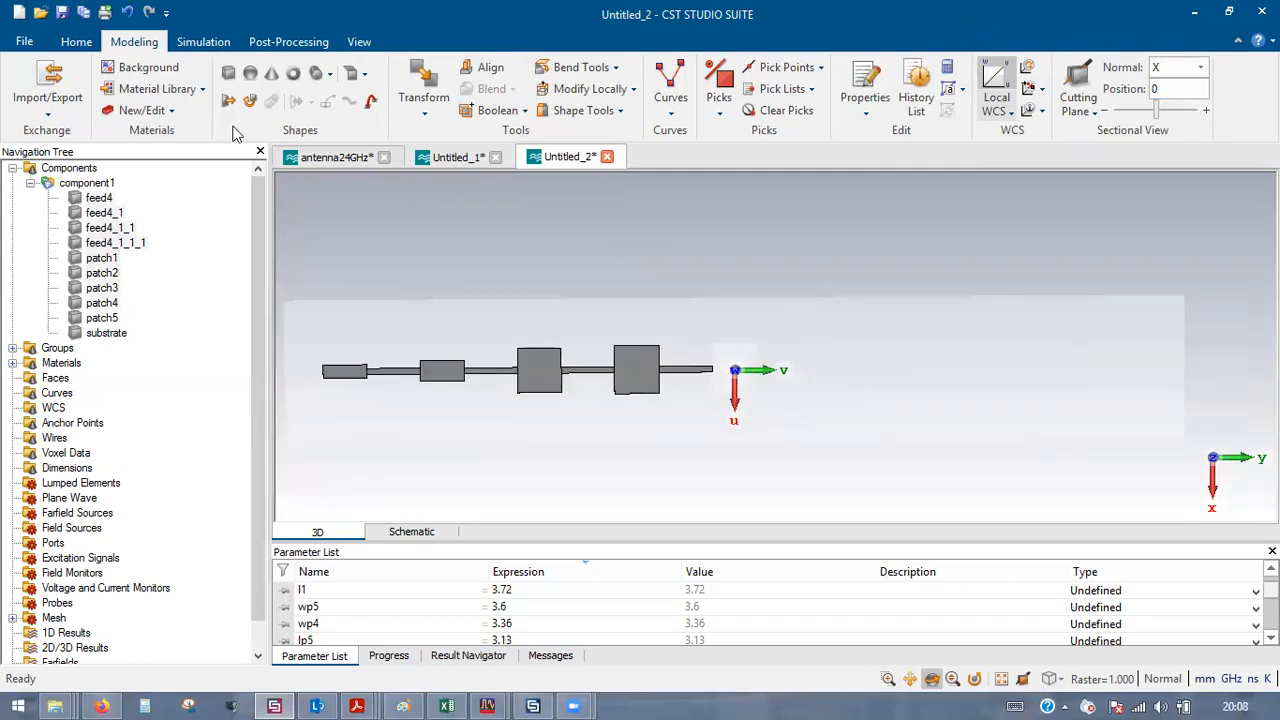
left_click(420, 116)
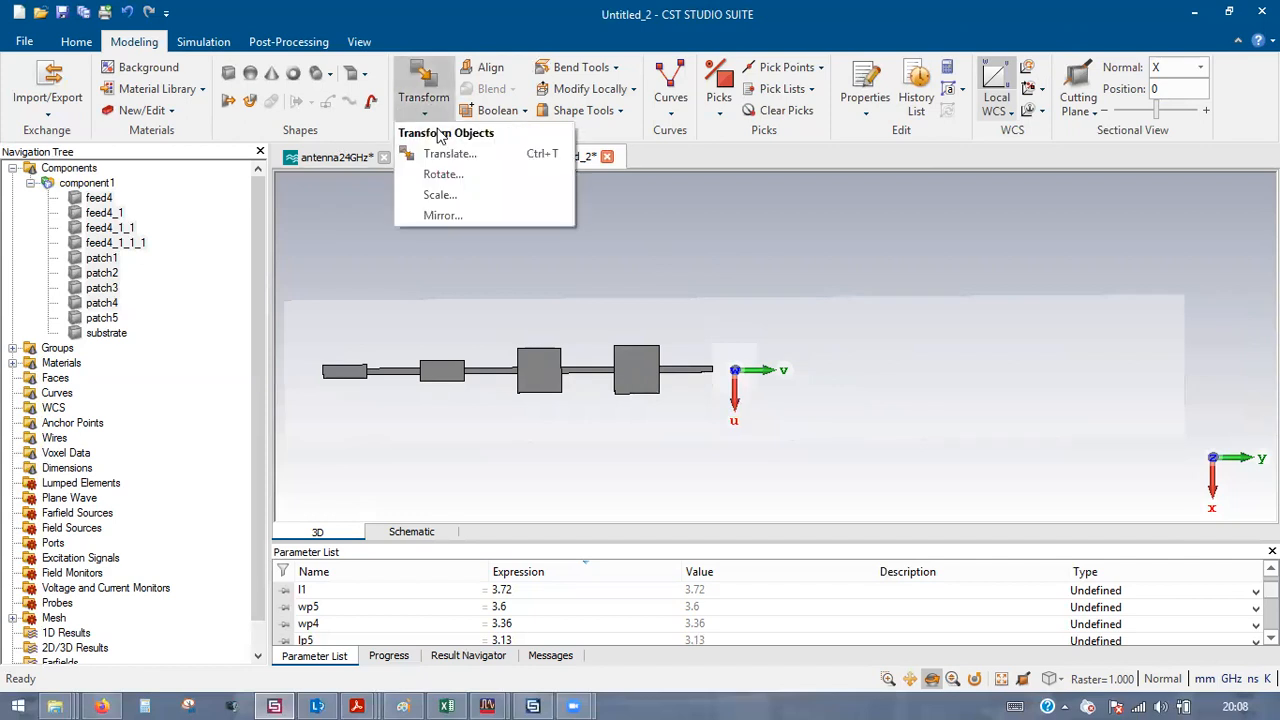
left_click(440, 215)
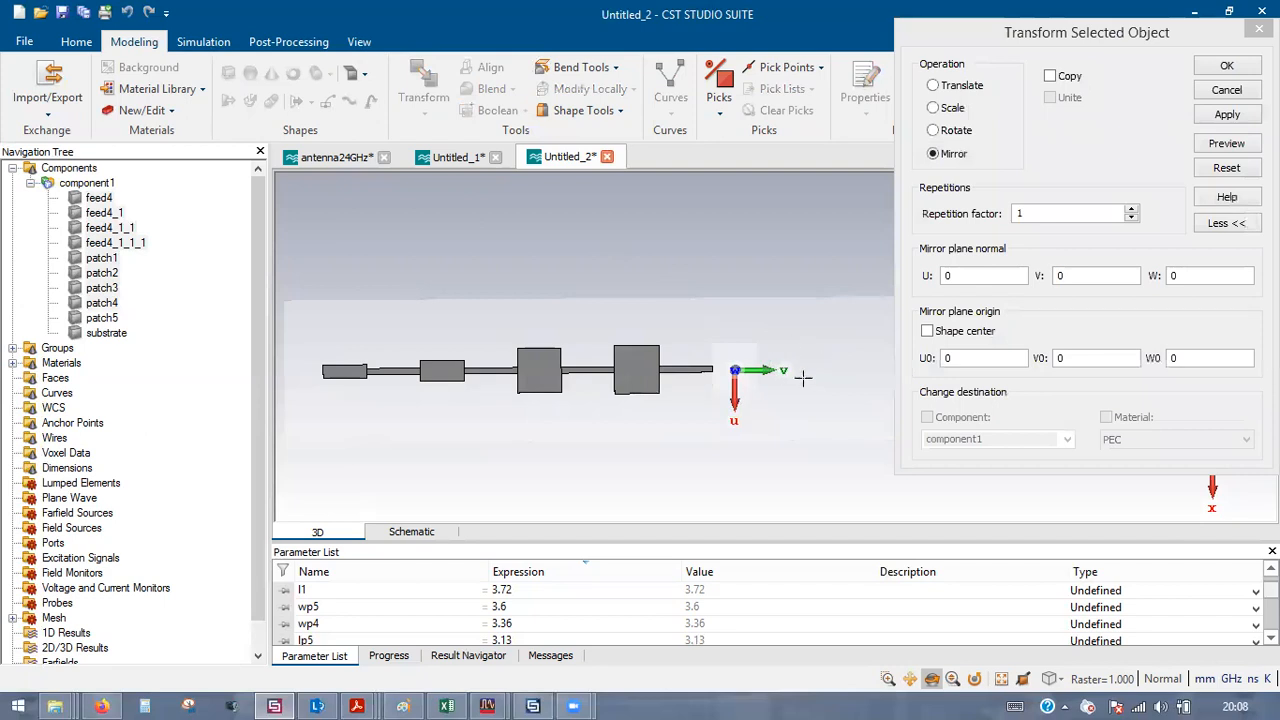
double_click(1077, 276)
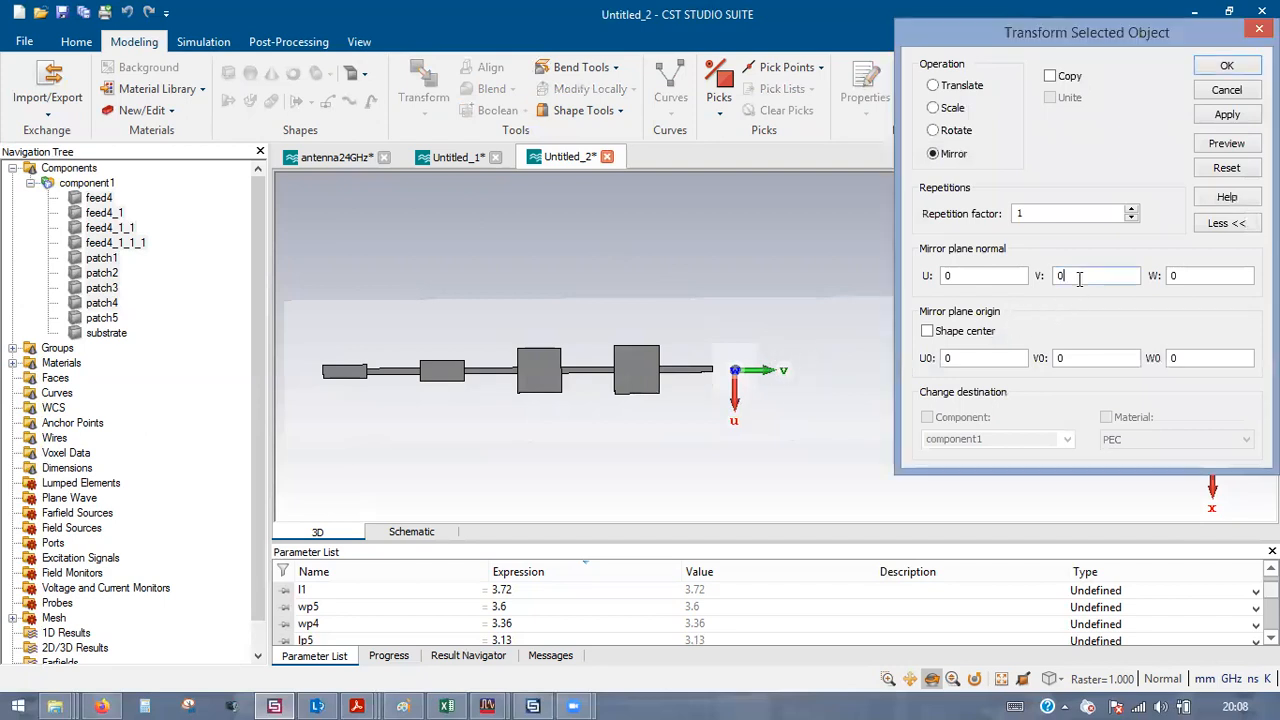
type("1")
left_click(1226, 143)
scroll(435, 262, "down", 2)
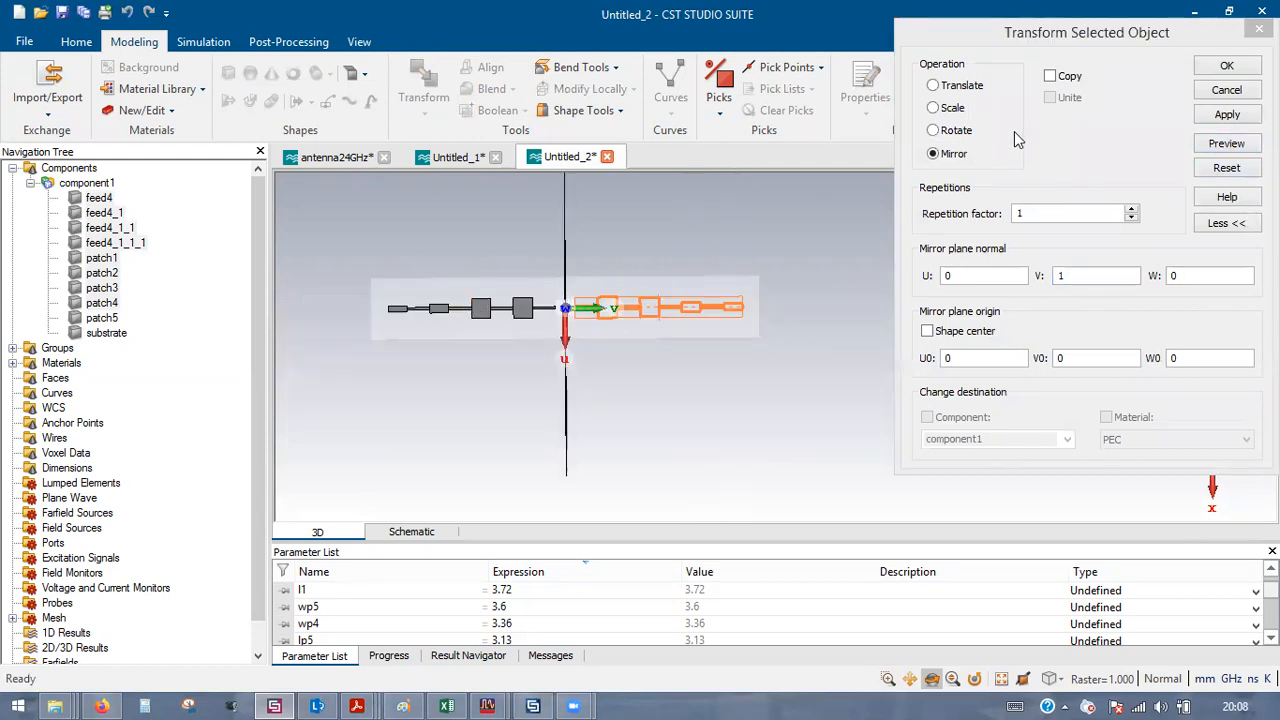
left_click(1067, 78)
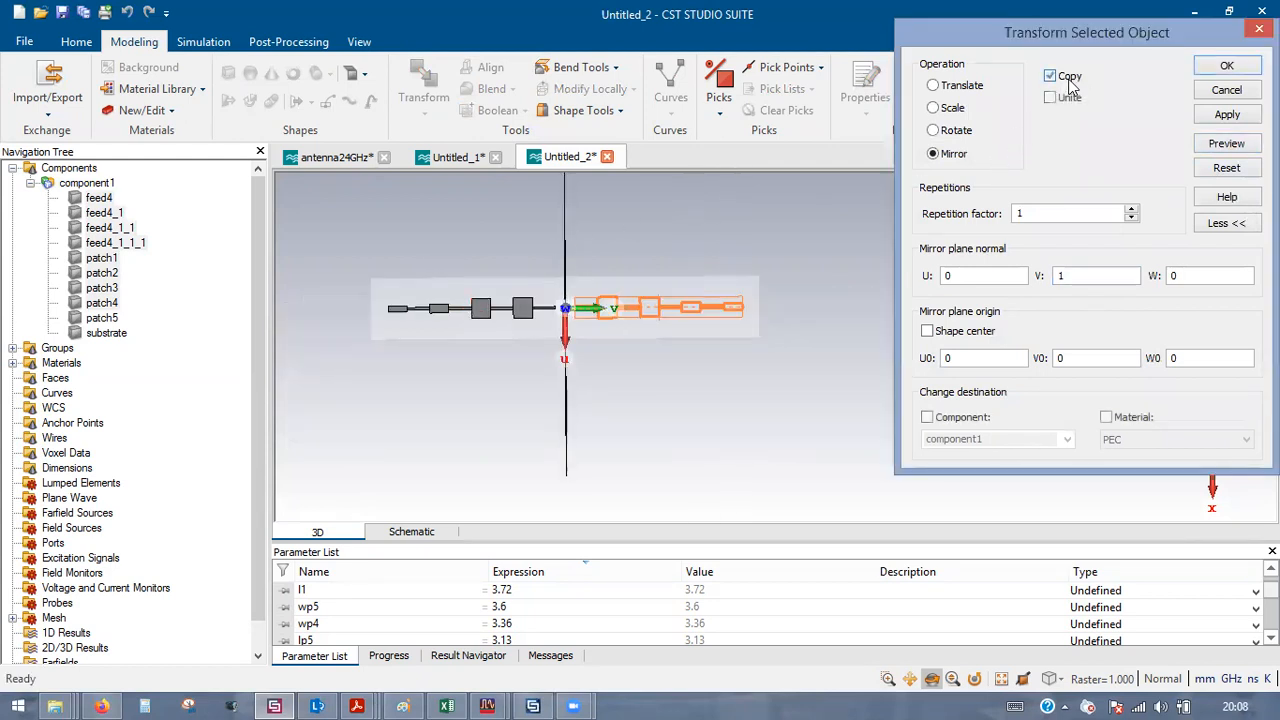
left_click(1226, 65)
double_click(851, 260)
left_click(737, 398)
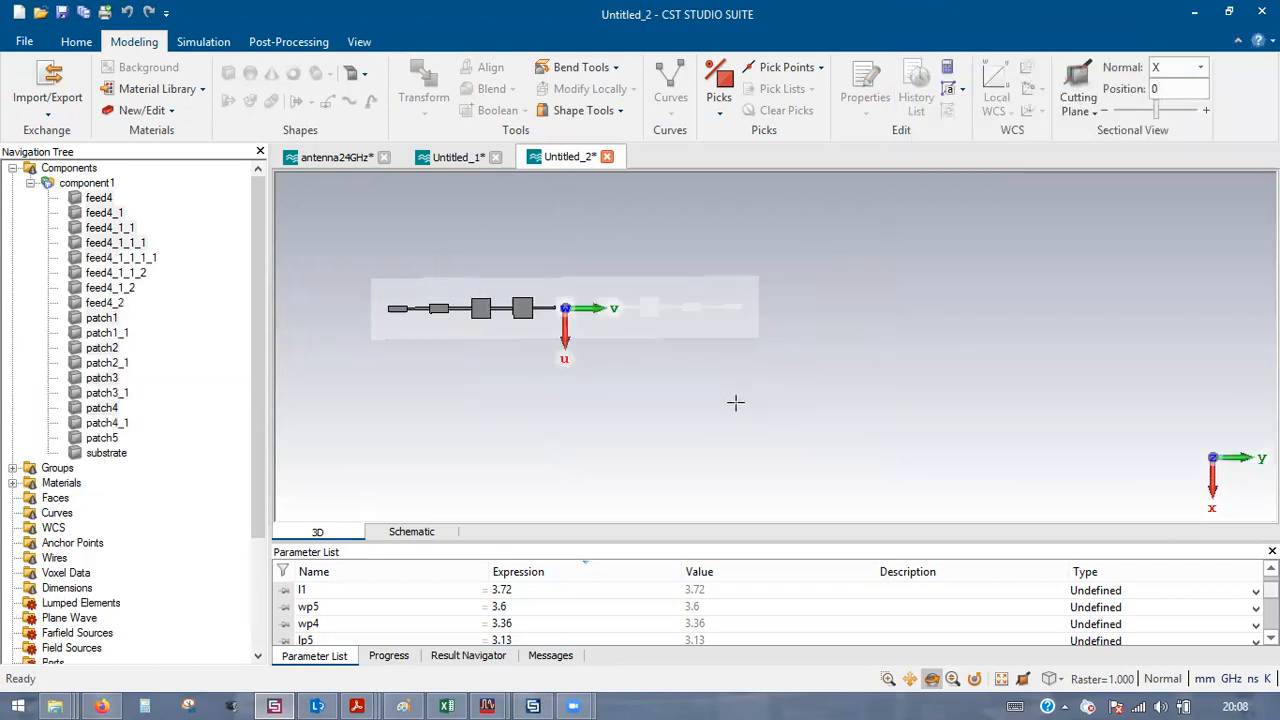
double_click(757, 366)
- Fit the complete nine-patch array in view and deactivate the local WCS
key("space")
scroll(593, 307, "up", 2)
scroll(592, 306, "down", 2)
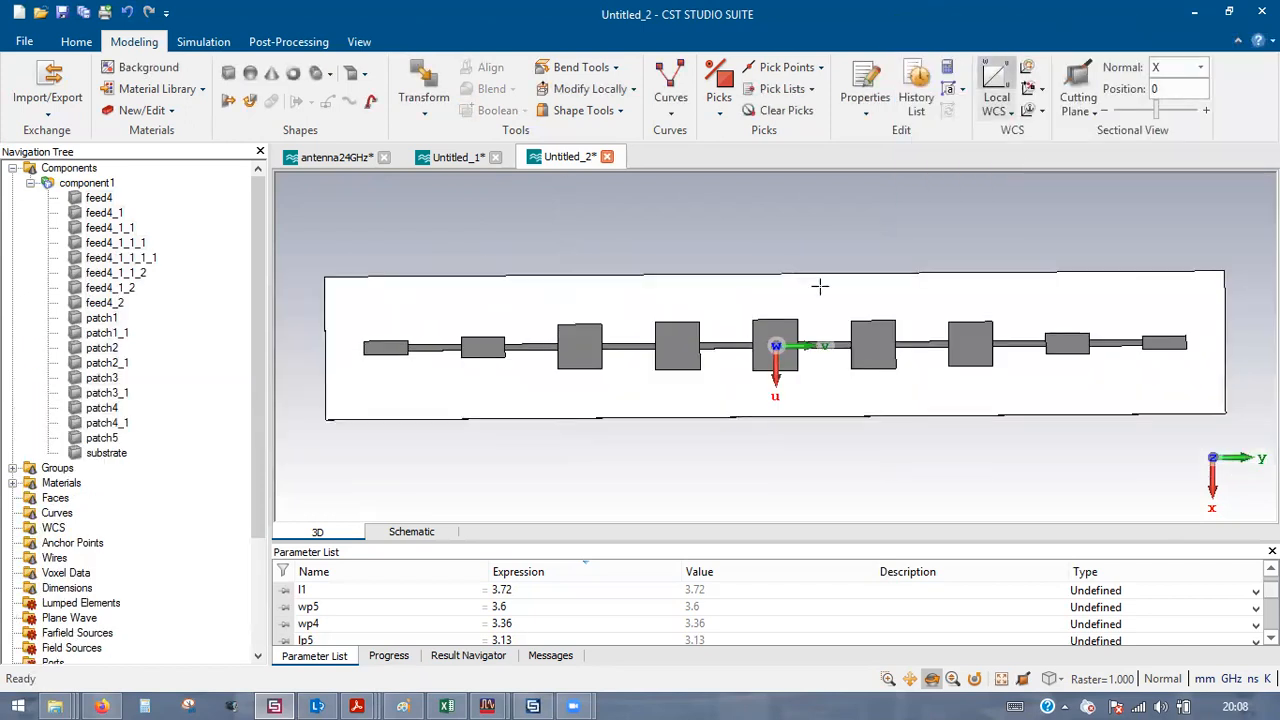
left_click(990, 92)
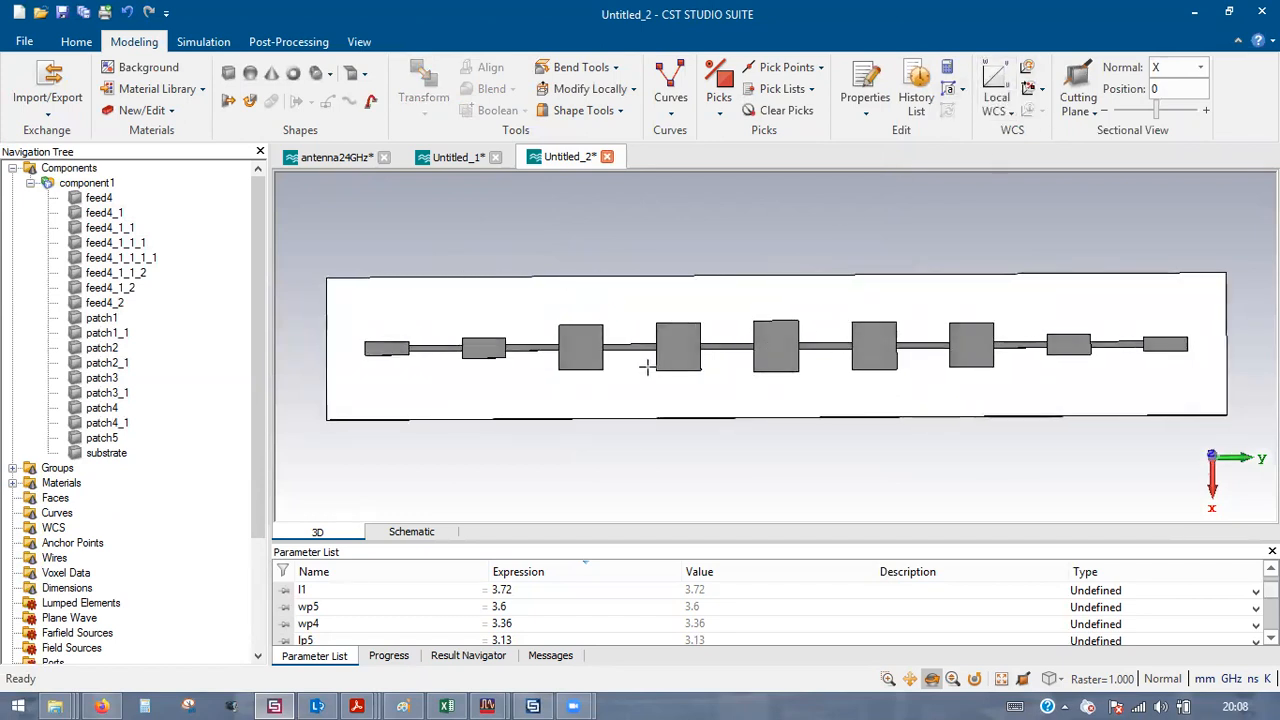
- Pick the underside face of the substrate and extrude it by height hc in PEC as the ground plane
key("space")
left_click_drag(672, 336, 731, 382)
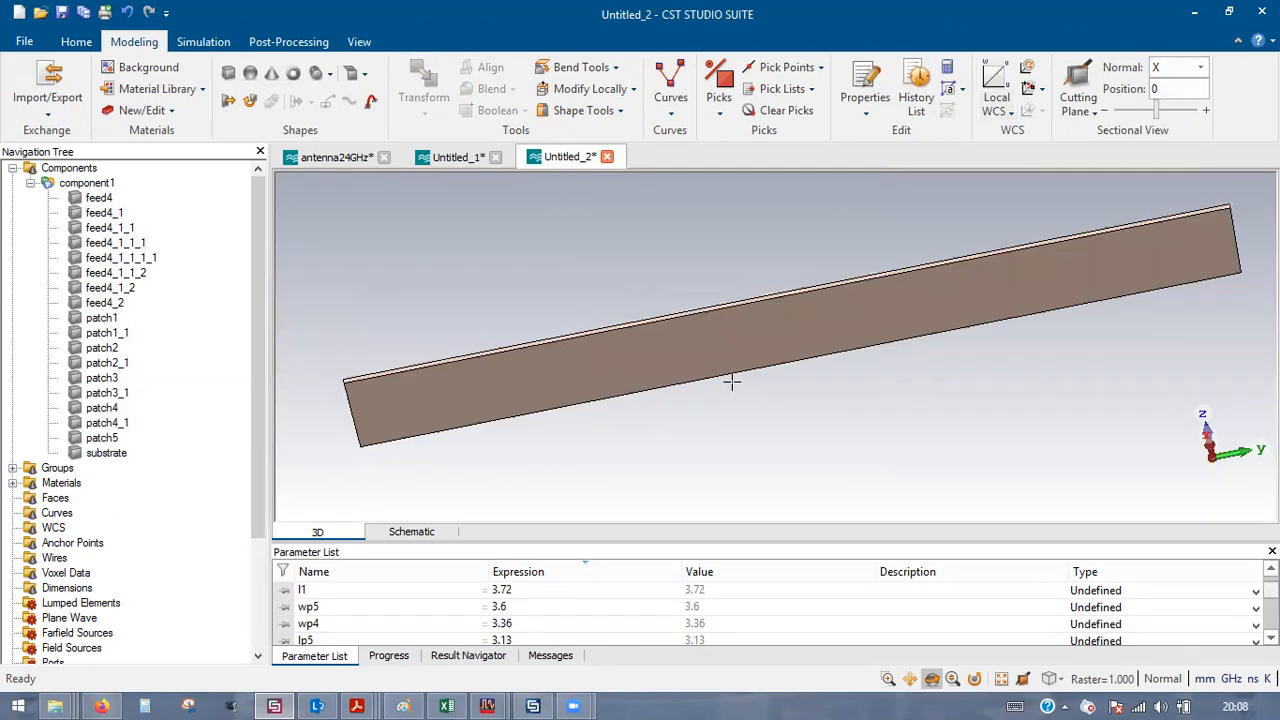
key("f")
double_click(718, 336)
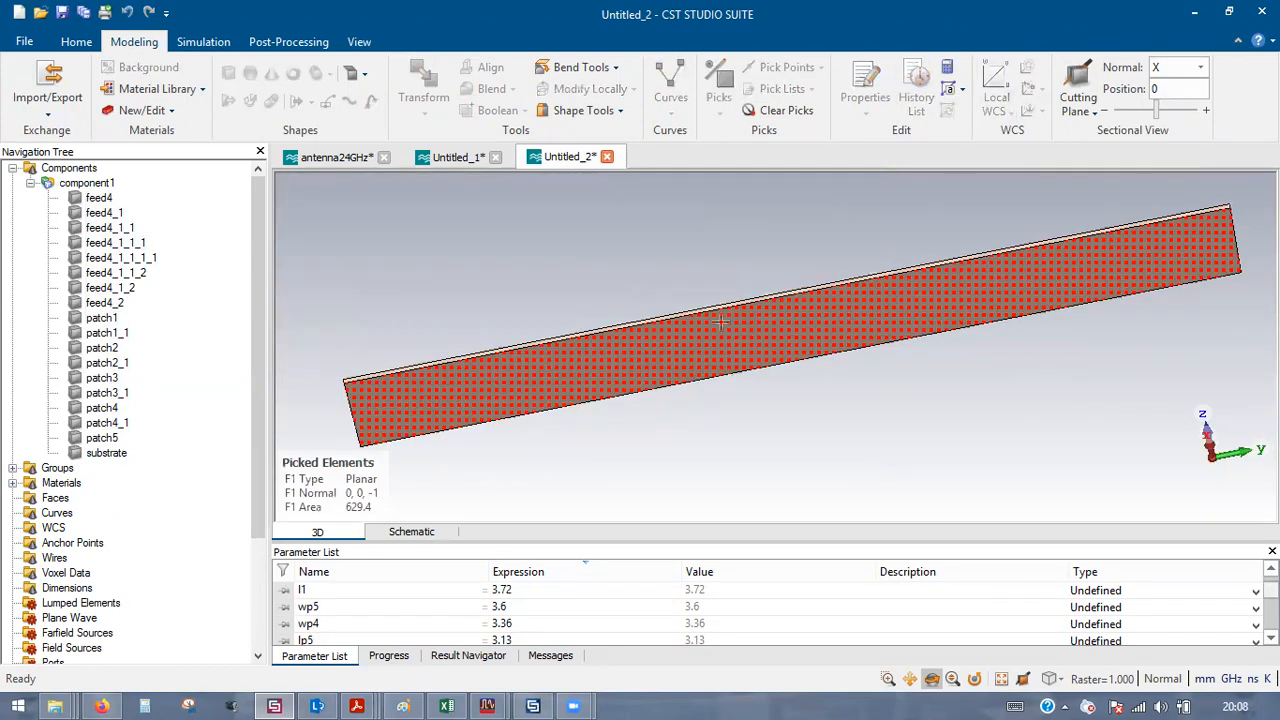
left_click(228, 104)
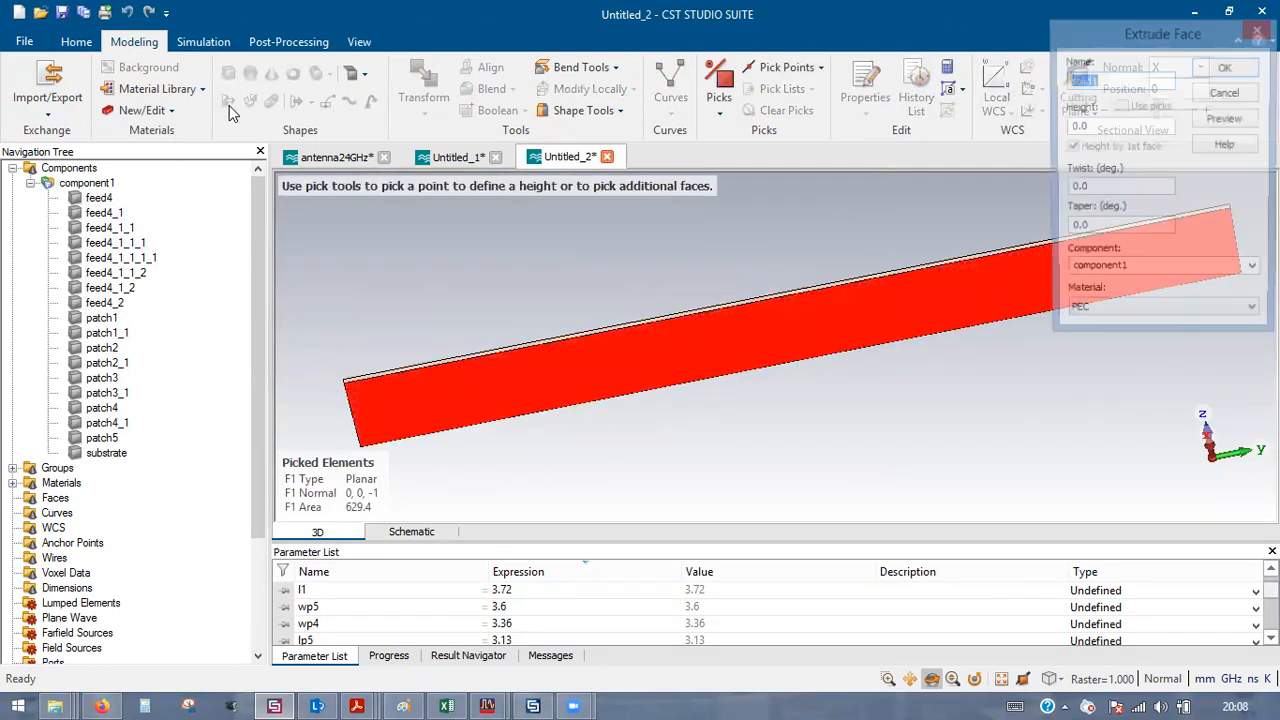
key("Tab")
type("h")
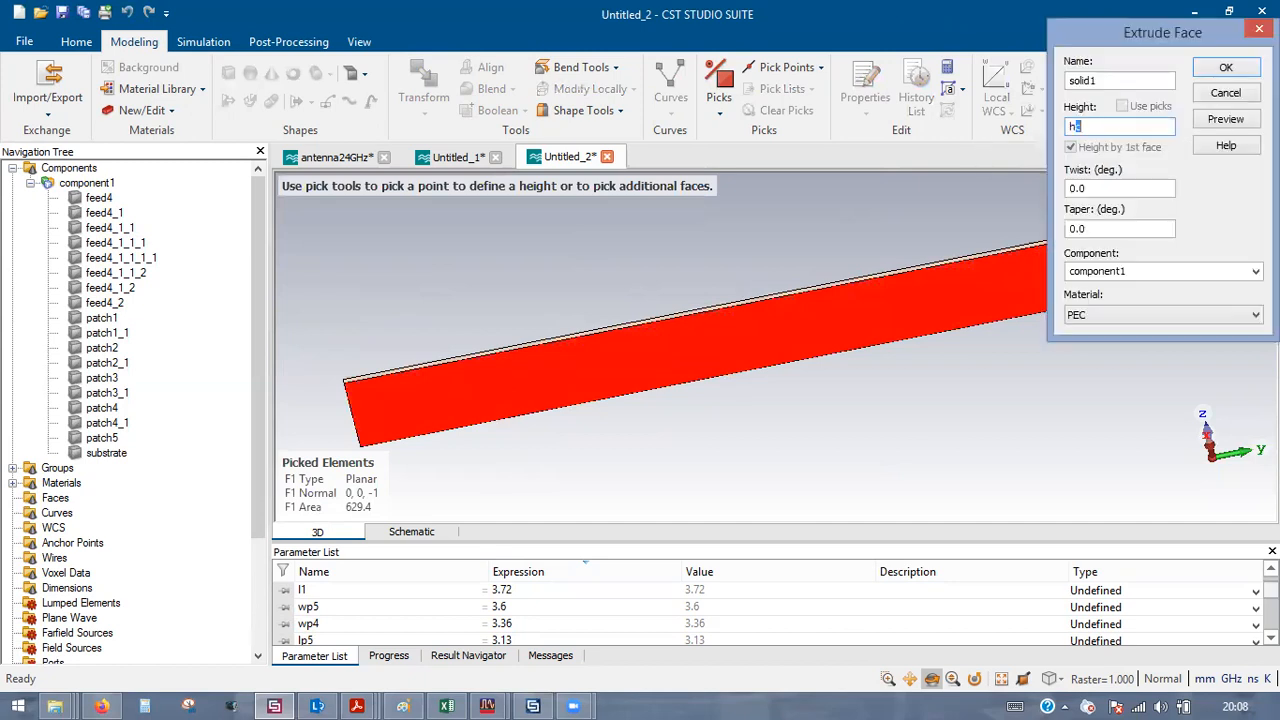
type("c")
left_click(1225, 70)
- Pick the outer end edge of the outermost narrow patch at the negative-Y end and align the local WCS with it
left_click_drag(705, 312, 500, 502)
scroll(434, 376, "up", 2)
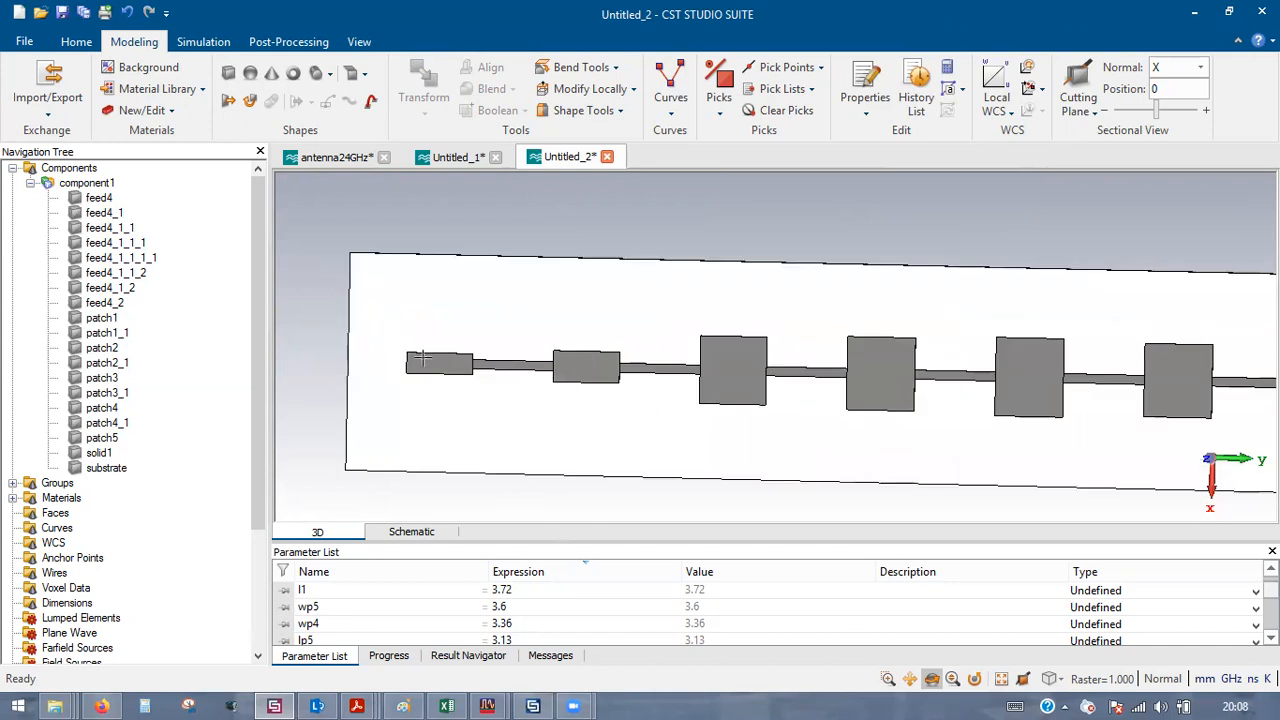
scroll(422, 360, "up", 2)
scroll(373, 399, "up", 2)
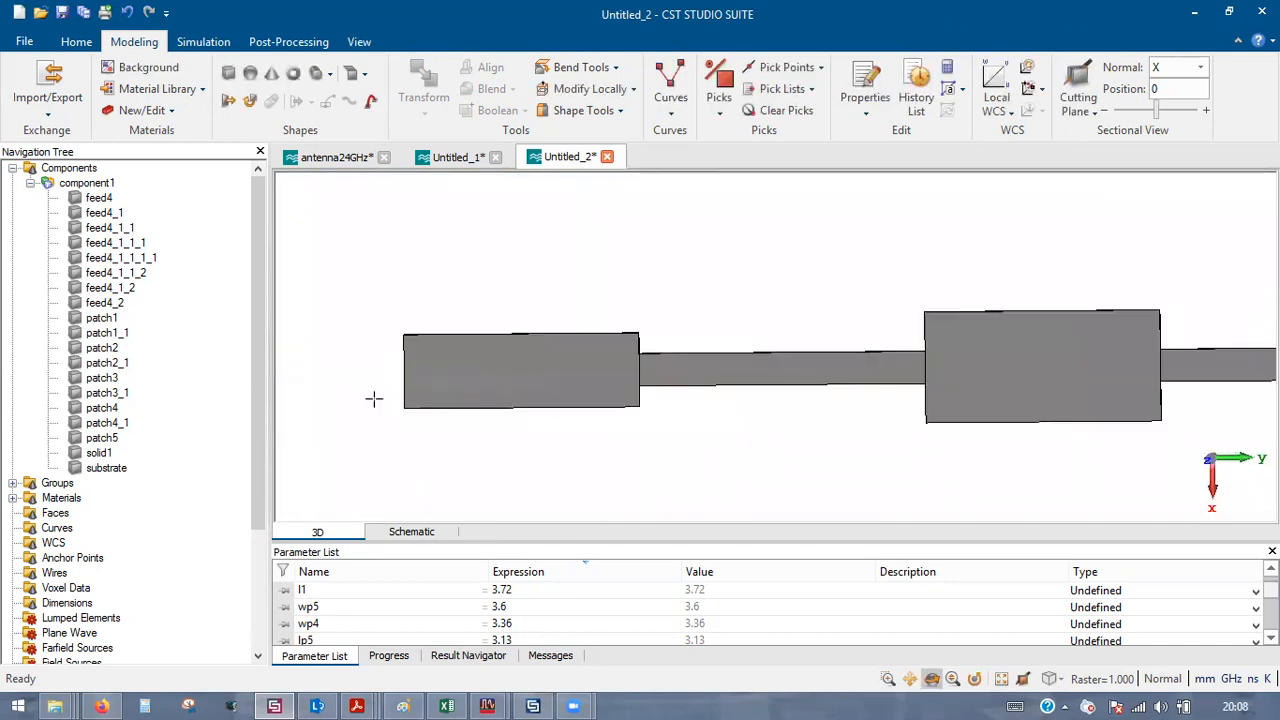
scroll(373, 399, "up", 2)
key("e")
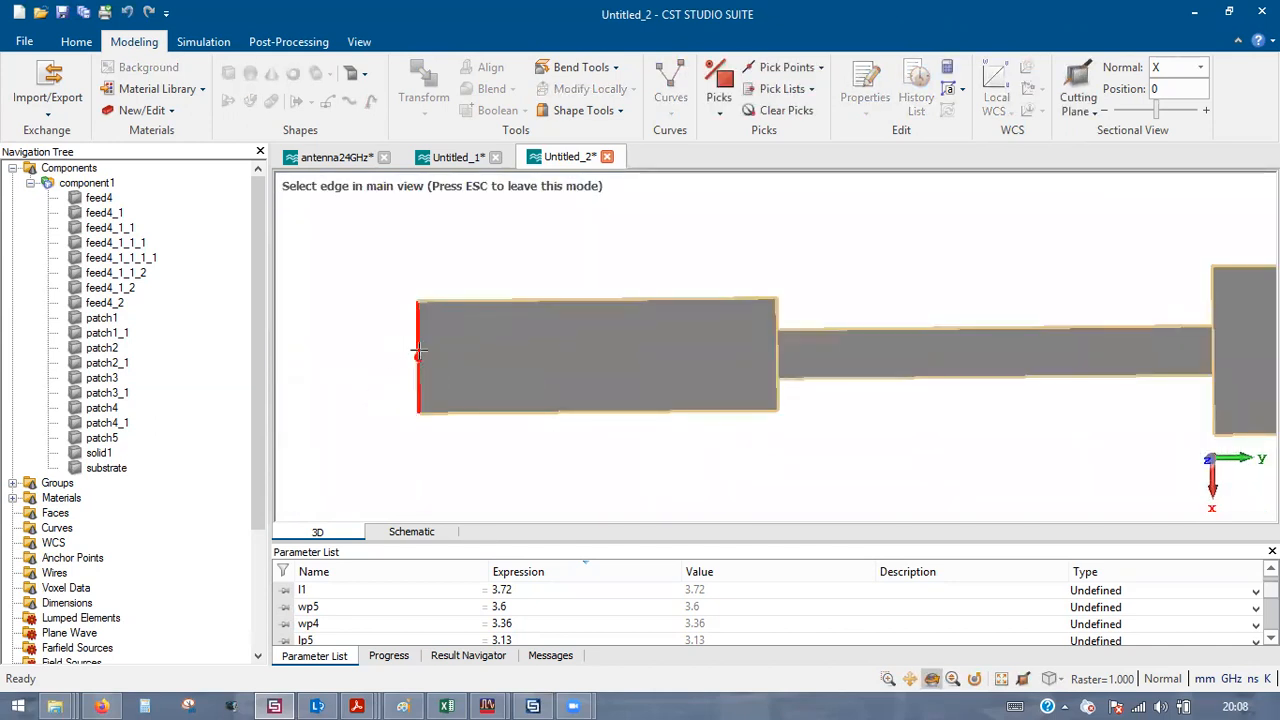
left_click(418, 352)
left_click(1030, 90)
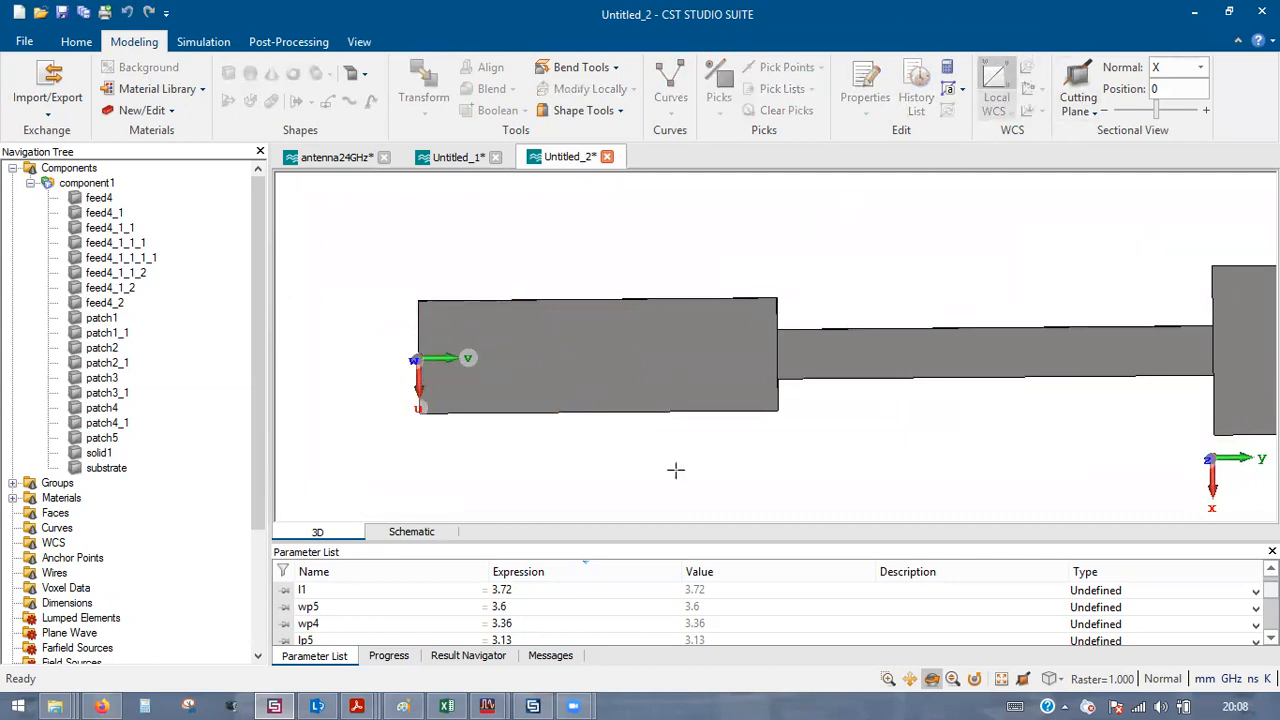
- Move the local WCS down to the underside of the ground plane with an offset of DW = -hc-hc-hs
left_click(1029, 69)
scroll(591, 414, "down", 4)
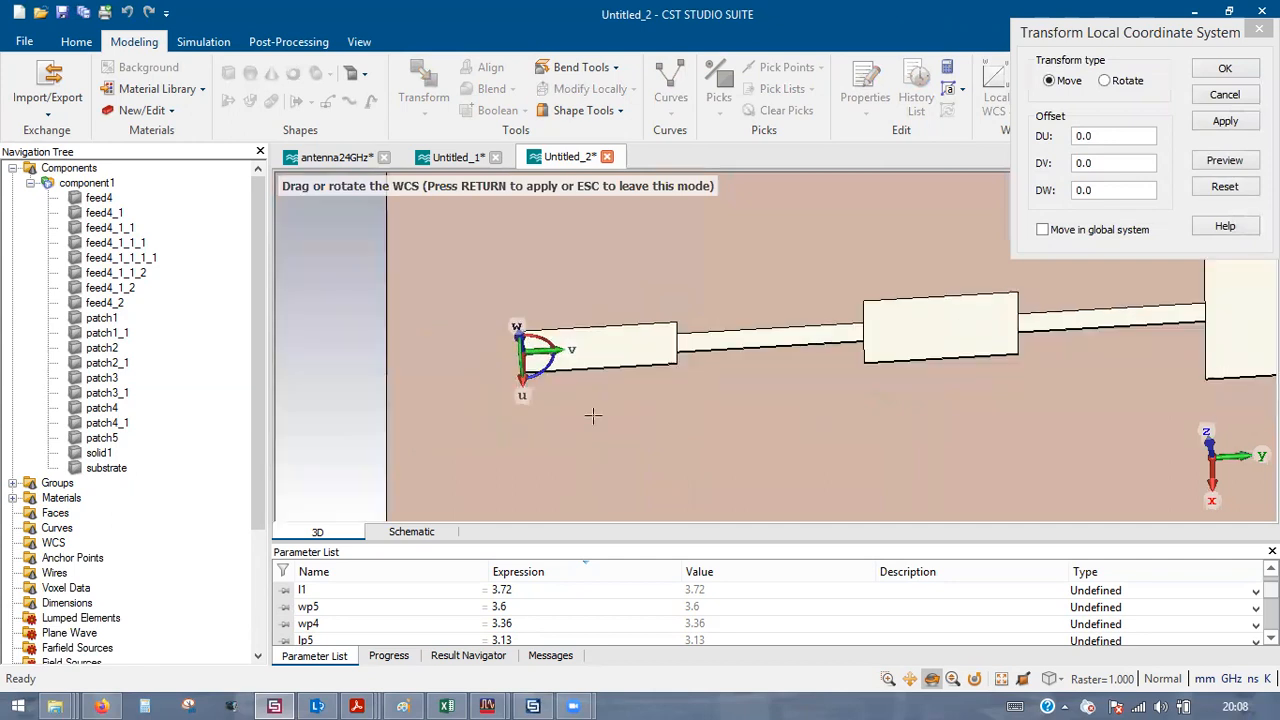
scroll(562, 342, "up", 1)
left_click_drag(541, 330, 556, 392)
left_click_drag(1124, 190, 1038, 203)
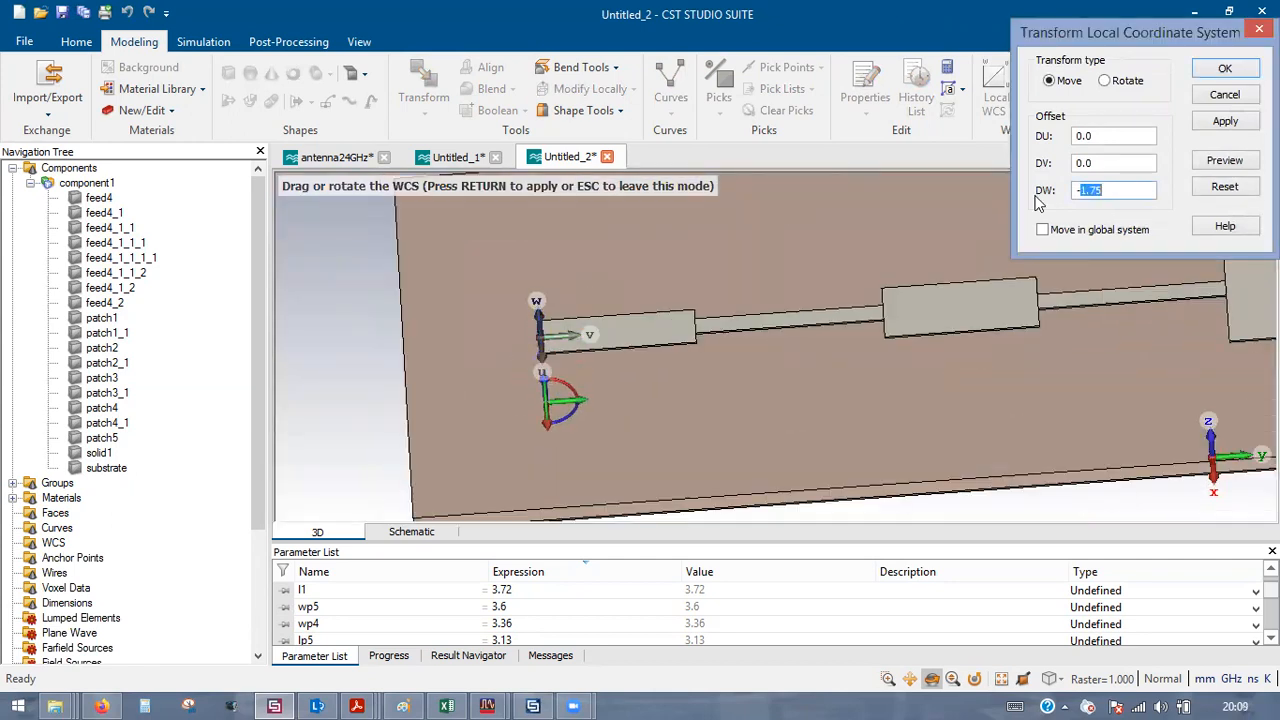
type("-")
key("BackSpace")
left_click_drag(654, 323, 643, 271)
left_click(1240, 70)
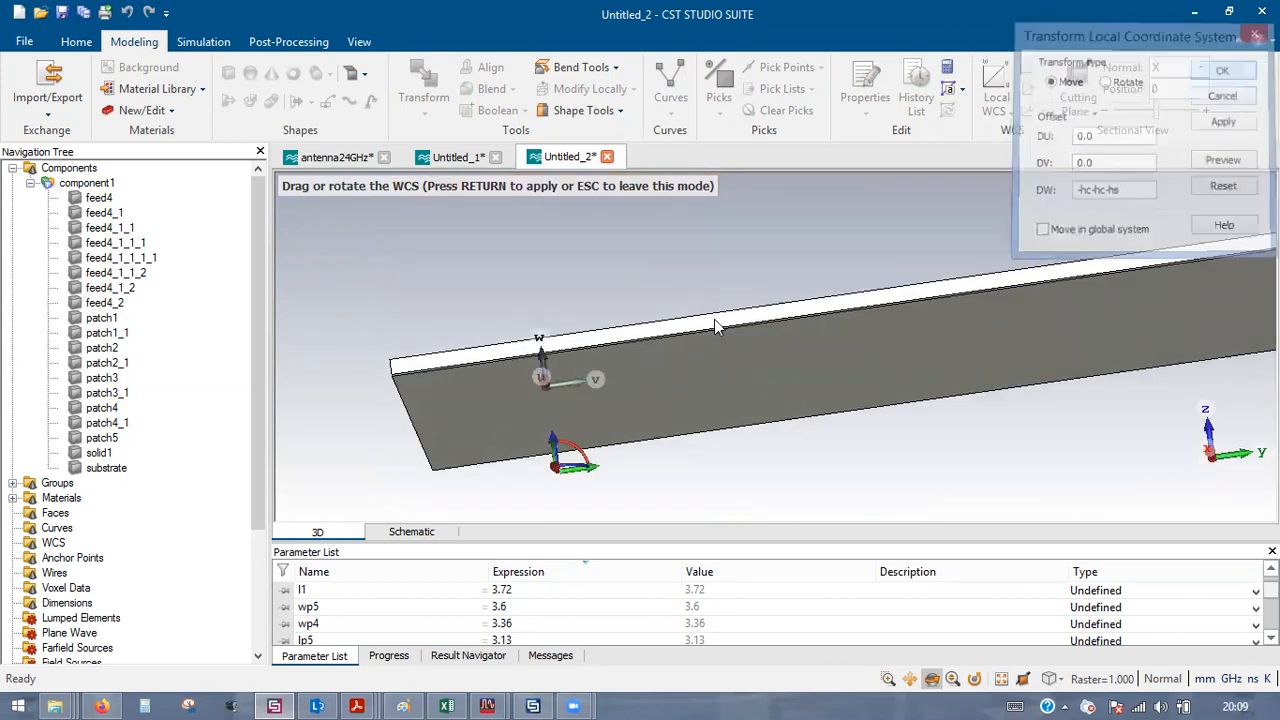
- Move the local WCS along V by the new parameter v_feed_move and define its value as 0.5
left_click_drag(696, 384, 688, 220)
left_click(1027, 67)
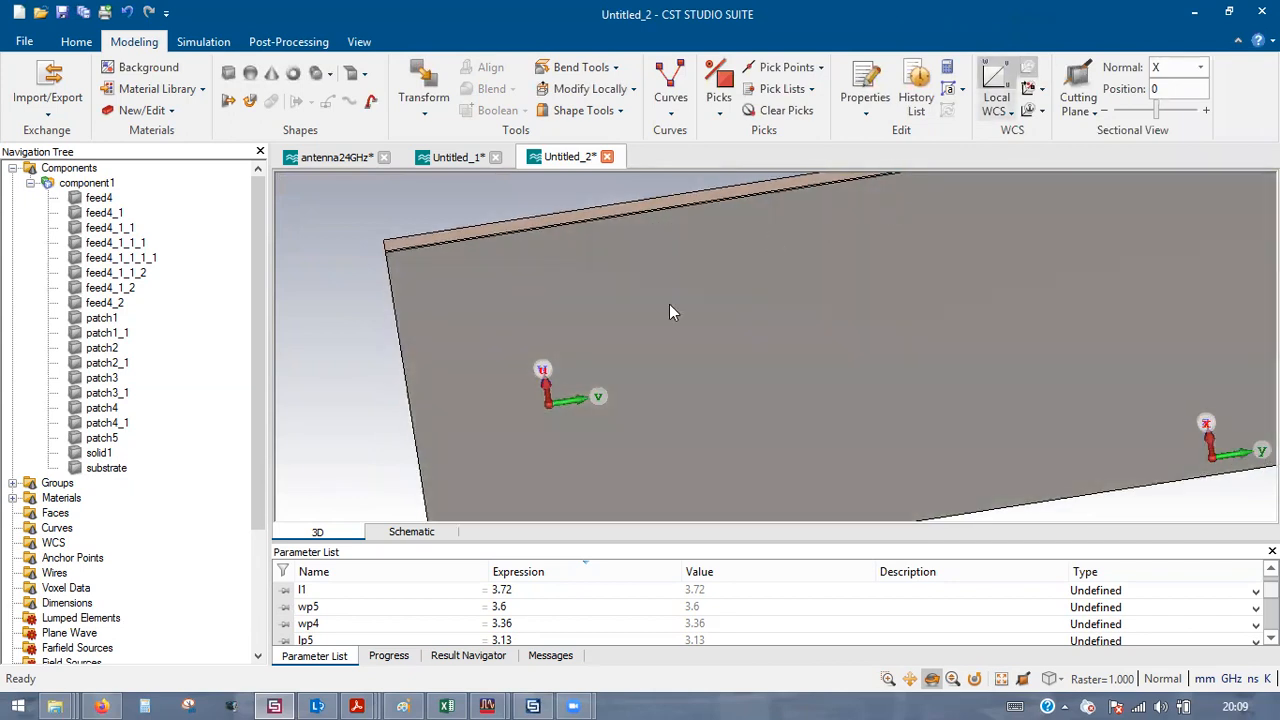
left_click_drag(573, 404, 661, 347)
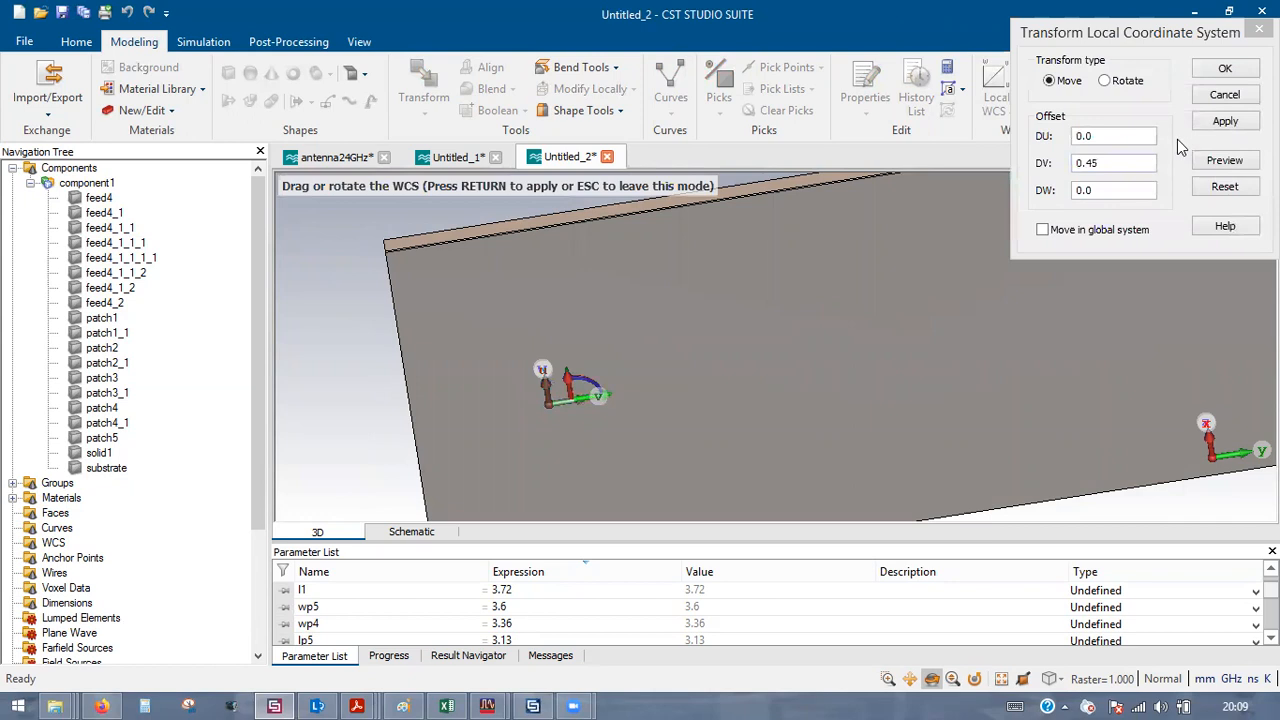
double_click(1111, 162)
type("v")
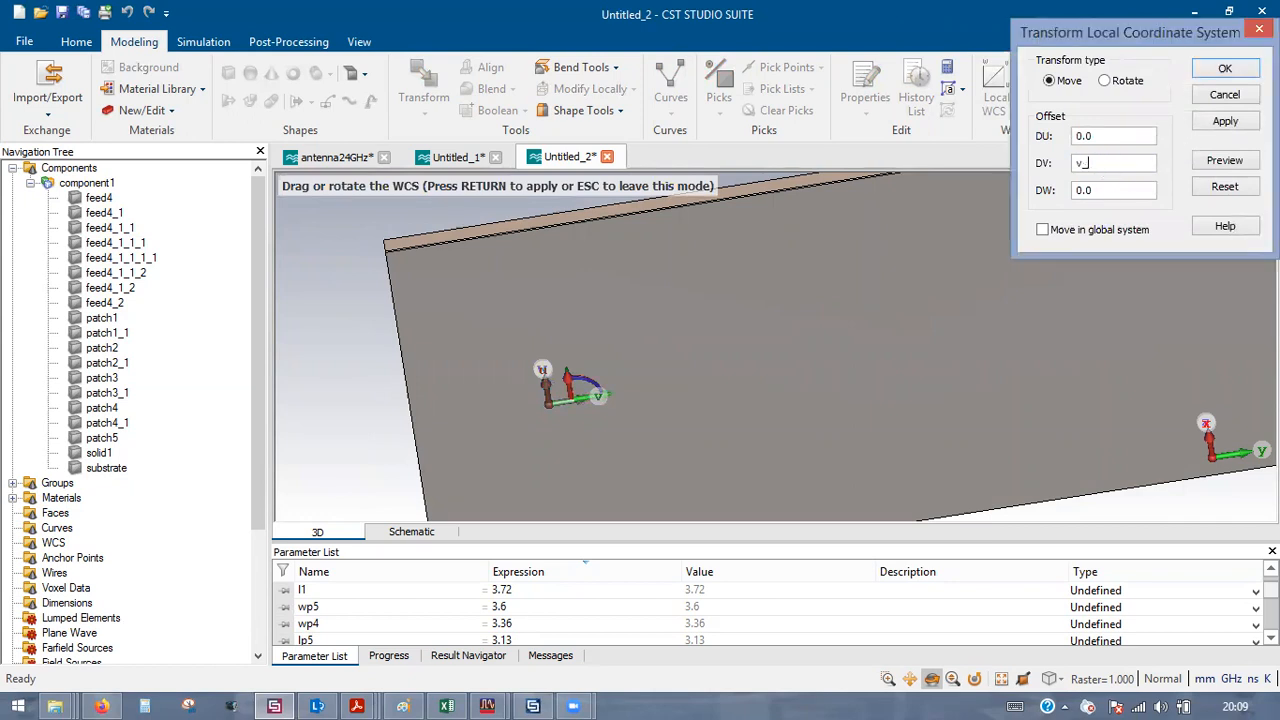
type("_feed_move")
left_click_drag(693, 477, 706, 575)
scroll(606, 438, "down", 3)
left_click_drag(660, 297, 640, 391)
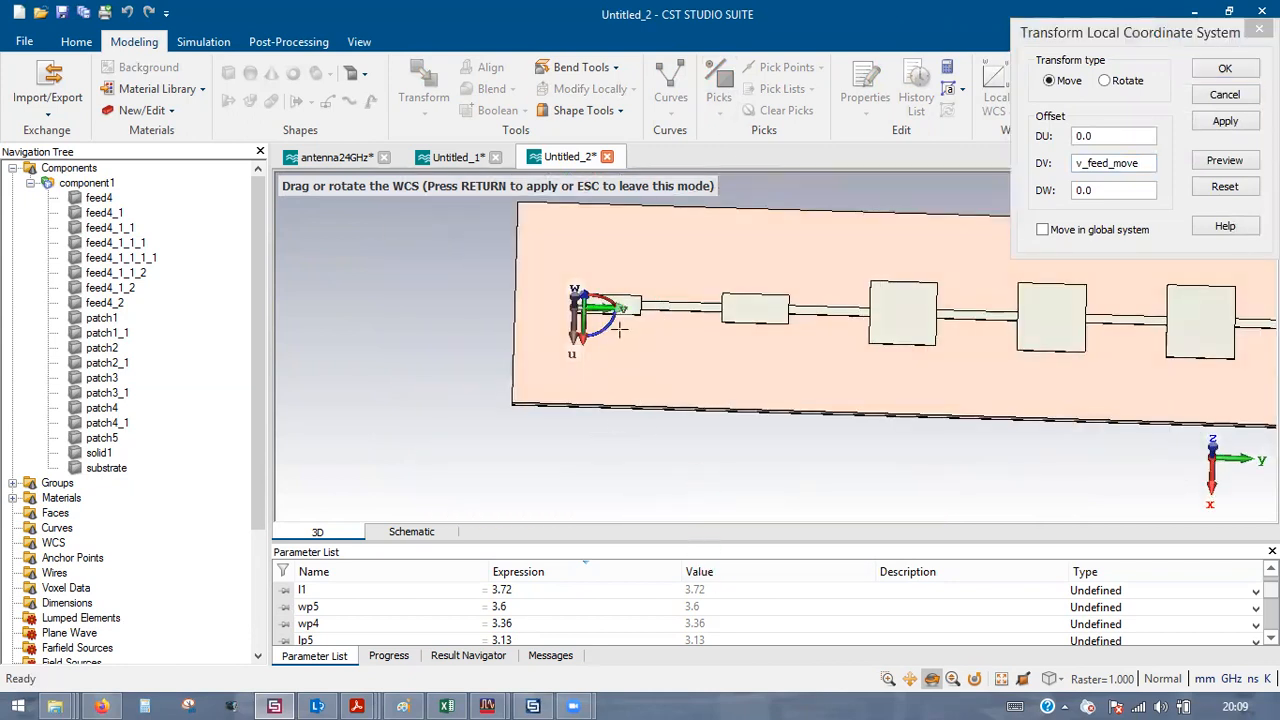
scroll(574, 283, "up", 3)
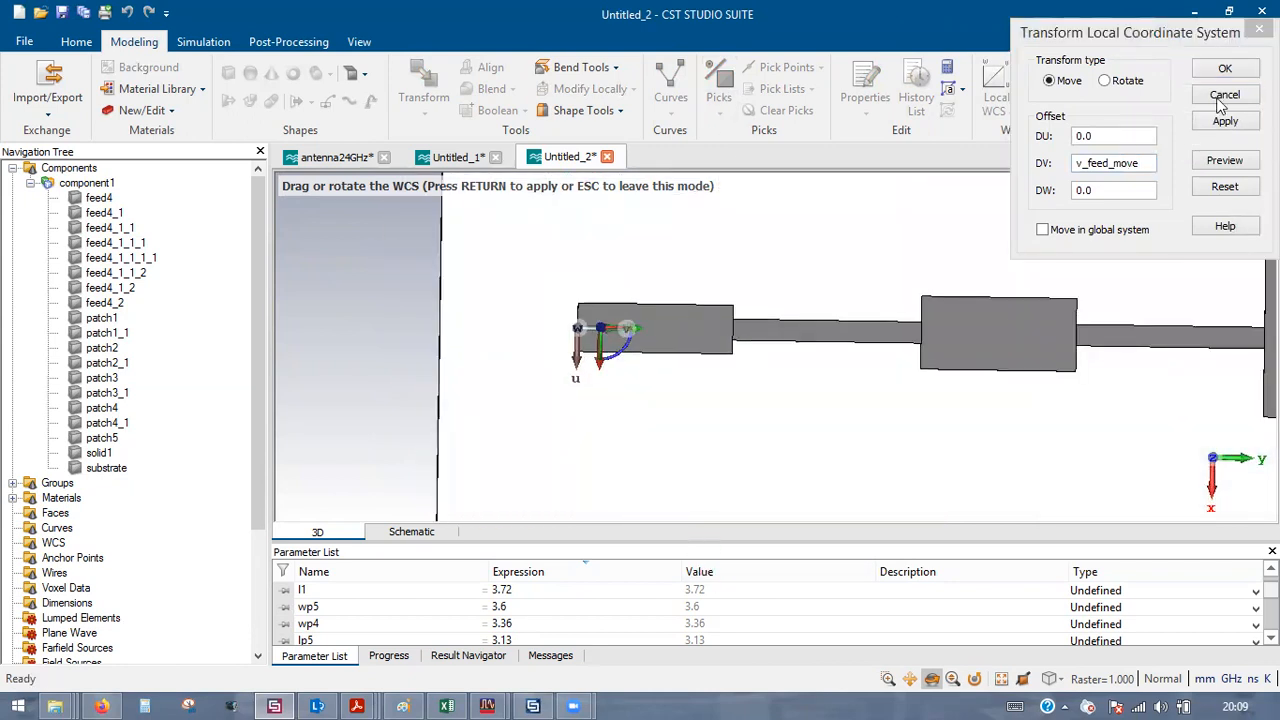
left_click(1228, 69)
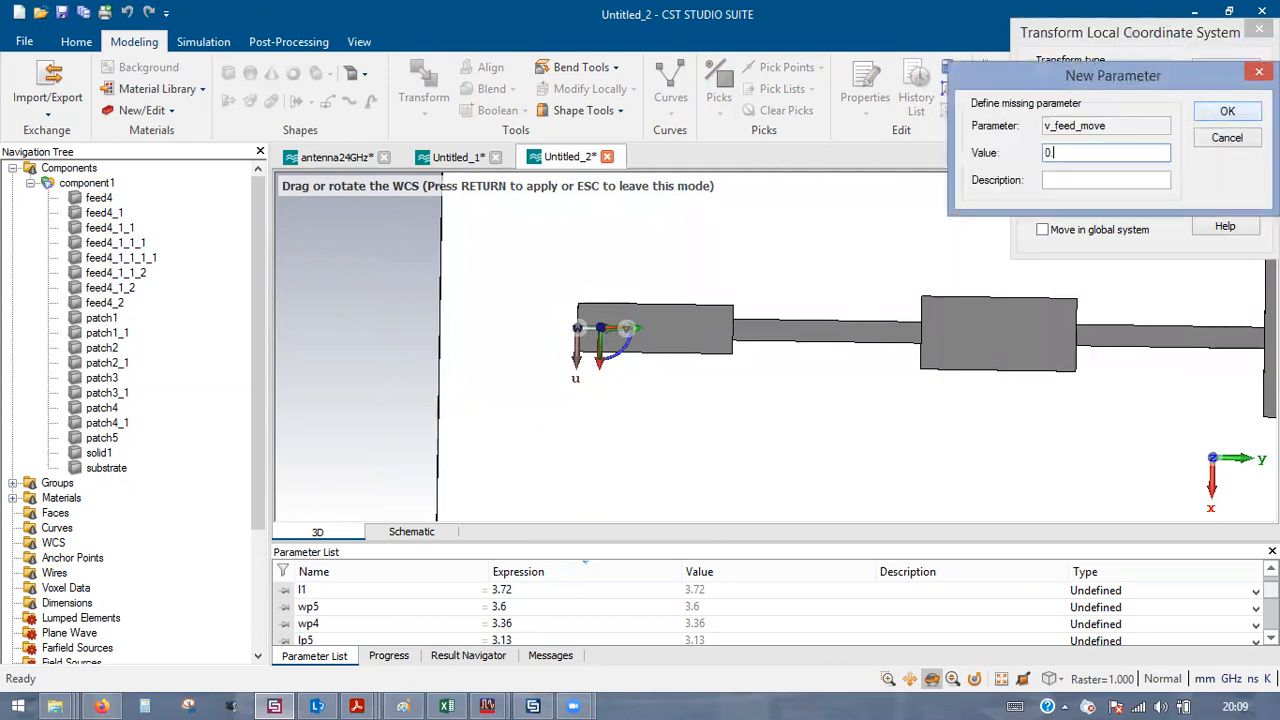
type("0.5")
left_click(1222, 108)
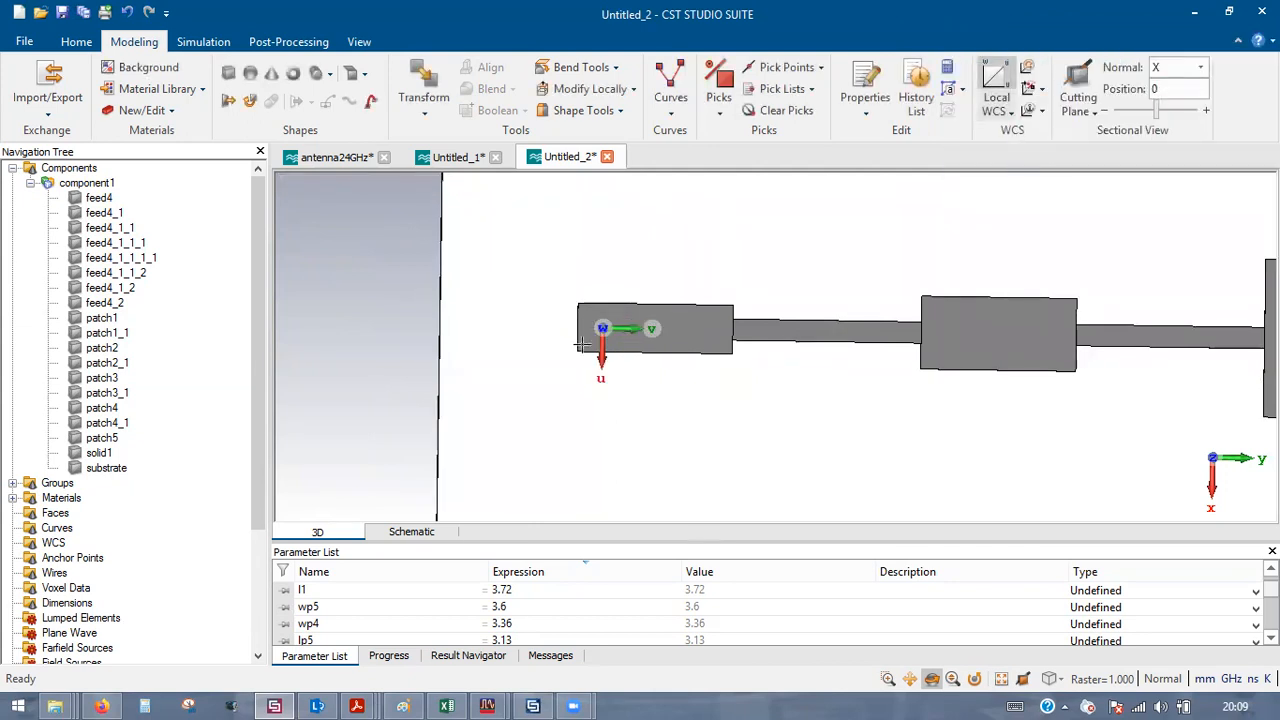
- Set up a W-oriented PEC cylinder named feed_inner with outer radius r_inner, Wmin -3 and Wmax hc+hs+hc
scroll(690, 415, "down", 3)
left_click_drag(678, 394, 741, 312)
left_click_drag(754, 437, 768, 40)
scroll(665, 388, "down", 3)
scroll(643, 422, "up", 3)
scroll(595, 350, "up", 3)
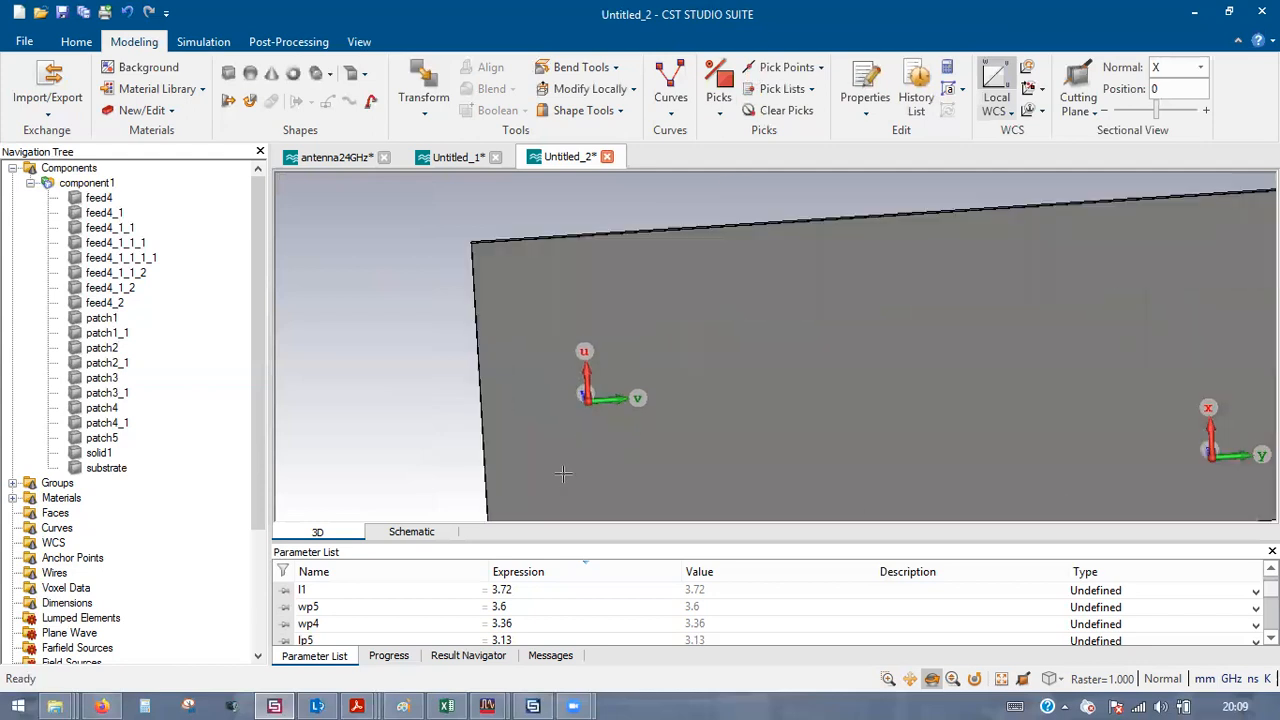
left_click(313, 78)
key("Escape")
type("feed_inner")
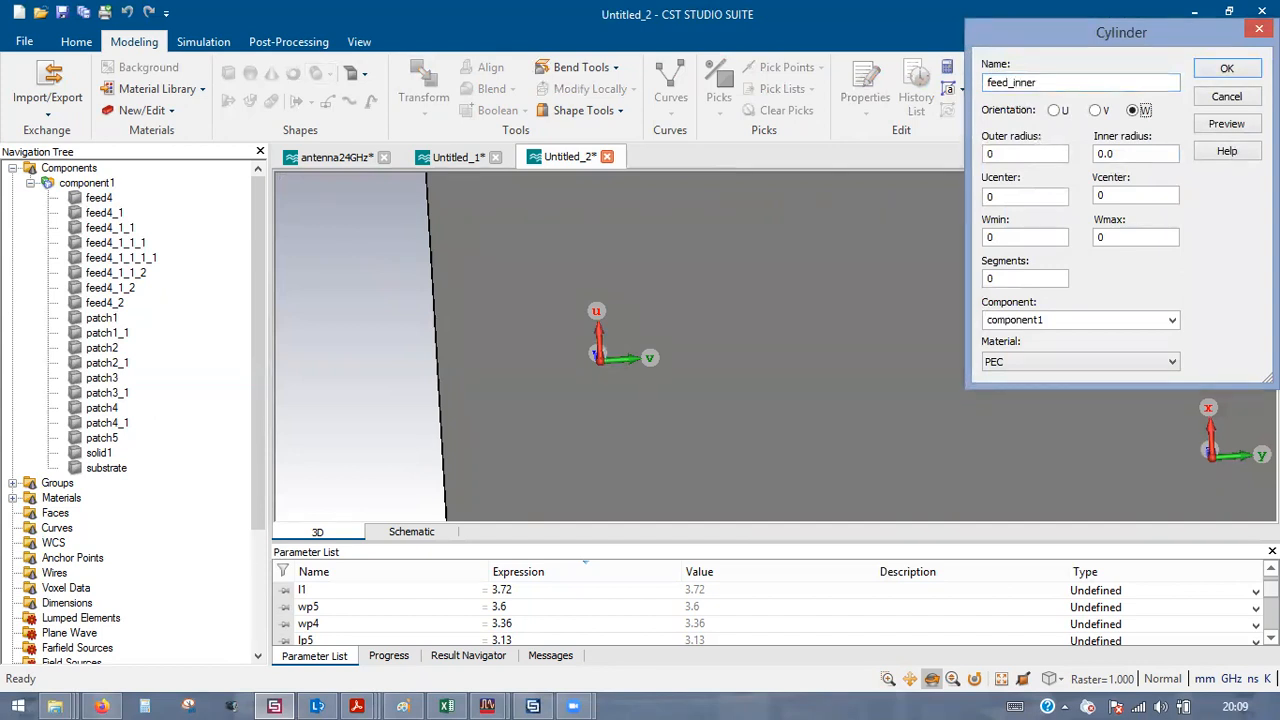
key("Tab")
key("Tab")
key("Tab")
key("Tab")
key("Tab")
key("Tab")
double_click(1019, 232)
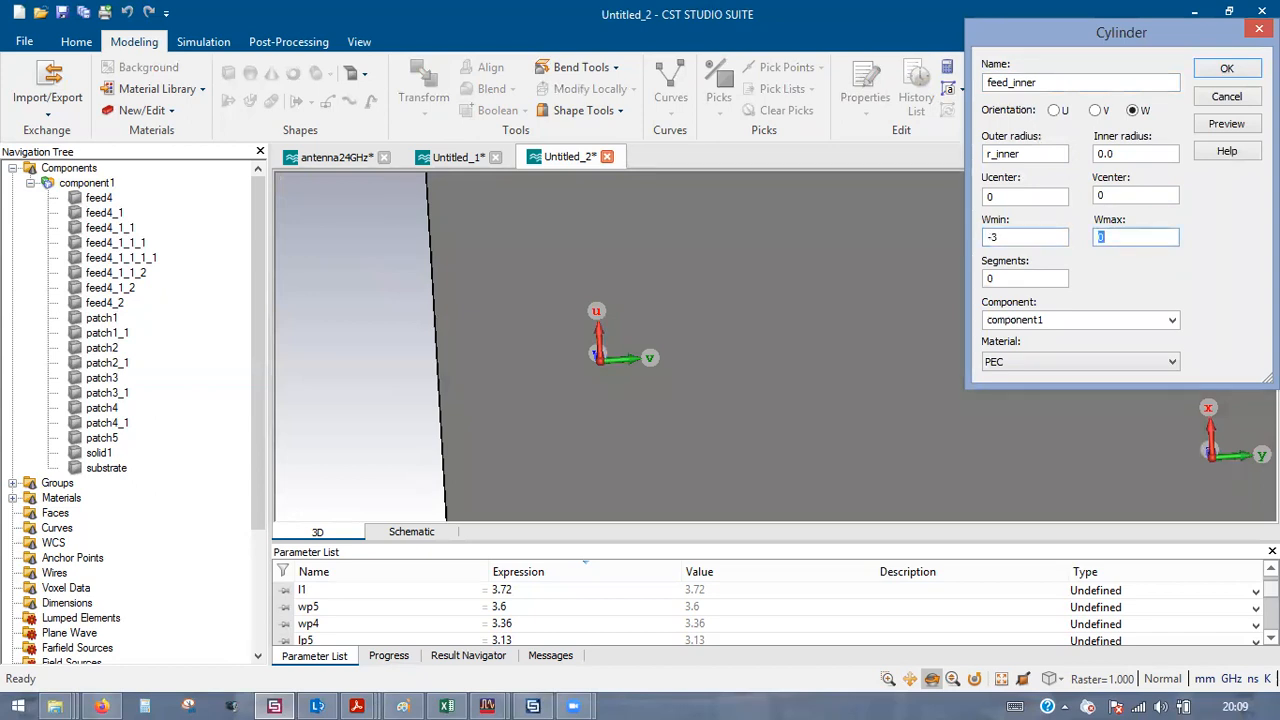
type("hc+hs+hc")
- Preview feed_inner with r_inner defined as 0.45, check its fit within the end patch, and create the cylinder
left_click(1226, 123)
type("0.45")
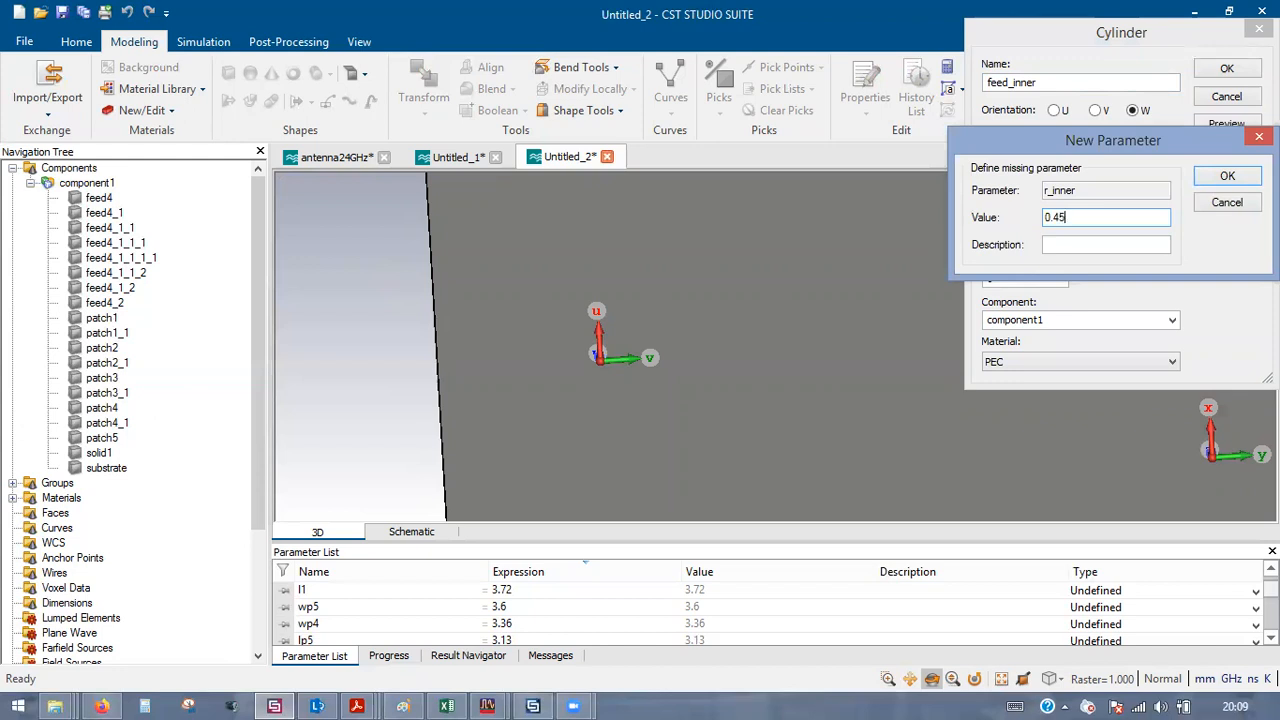
key("Return")
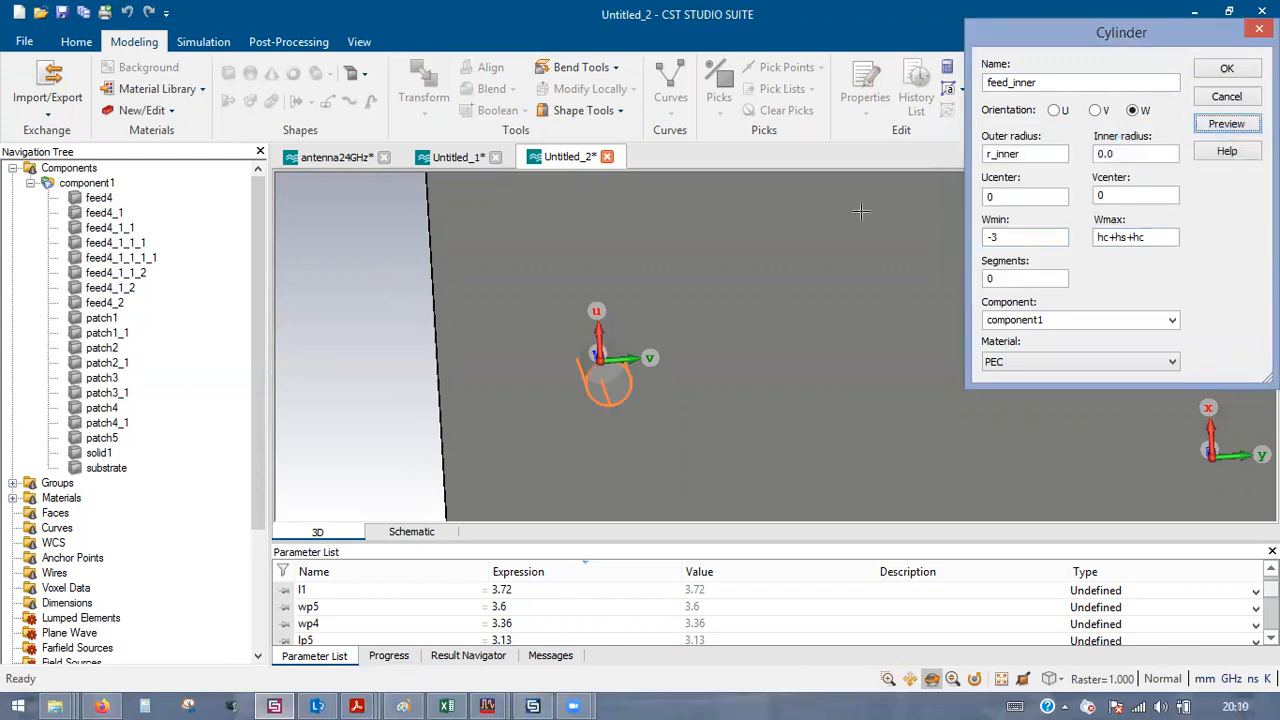
left_click_drag(531, 241, 777, 380)
scroll(695, 319, "down", 5)
left_click_drag(695, 319, 766, 480)
scroll(662, 400, "down", 3)
scroll(662, 400, "up", 10)
left_click_drag(736, 363, 771, 546)
left_click_drag(745, 403, 779, 499)
scroll(768, 396, "down", 4)
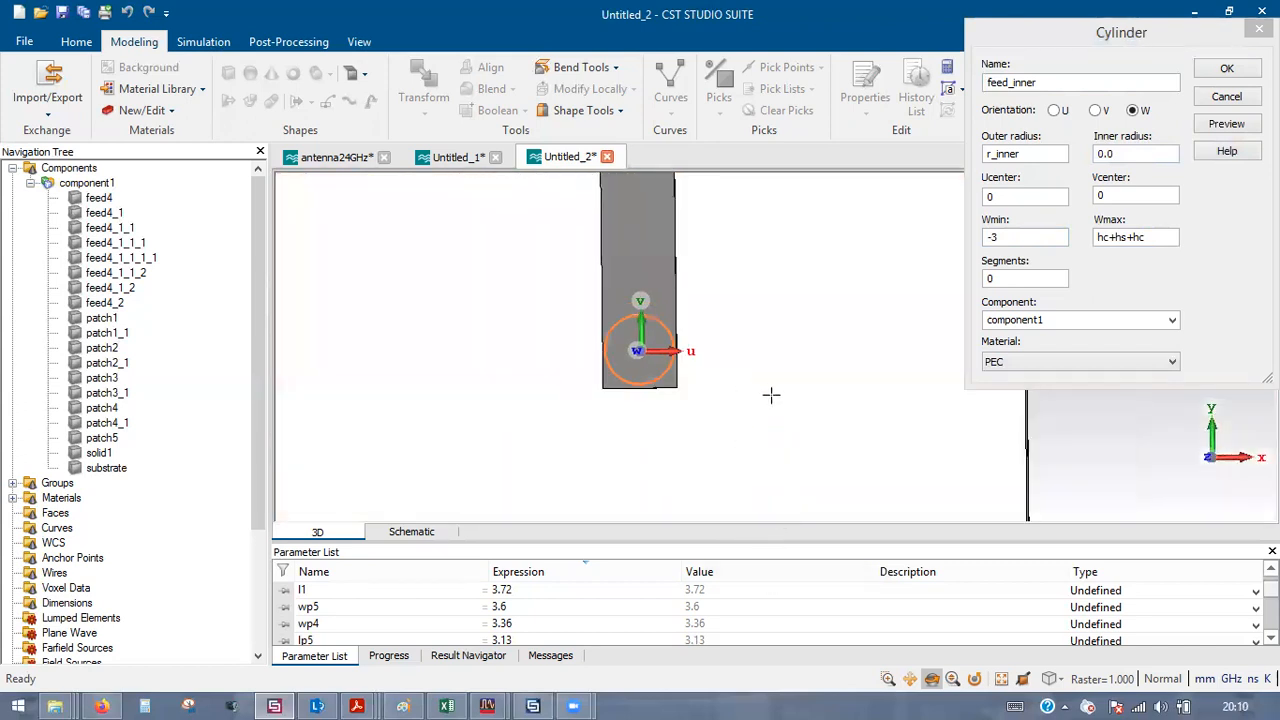
left_click_drag(771, 394, 801, 269)
left_click(1227, 70)
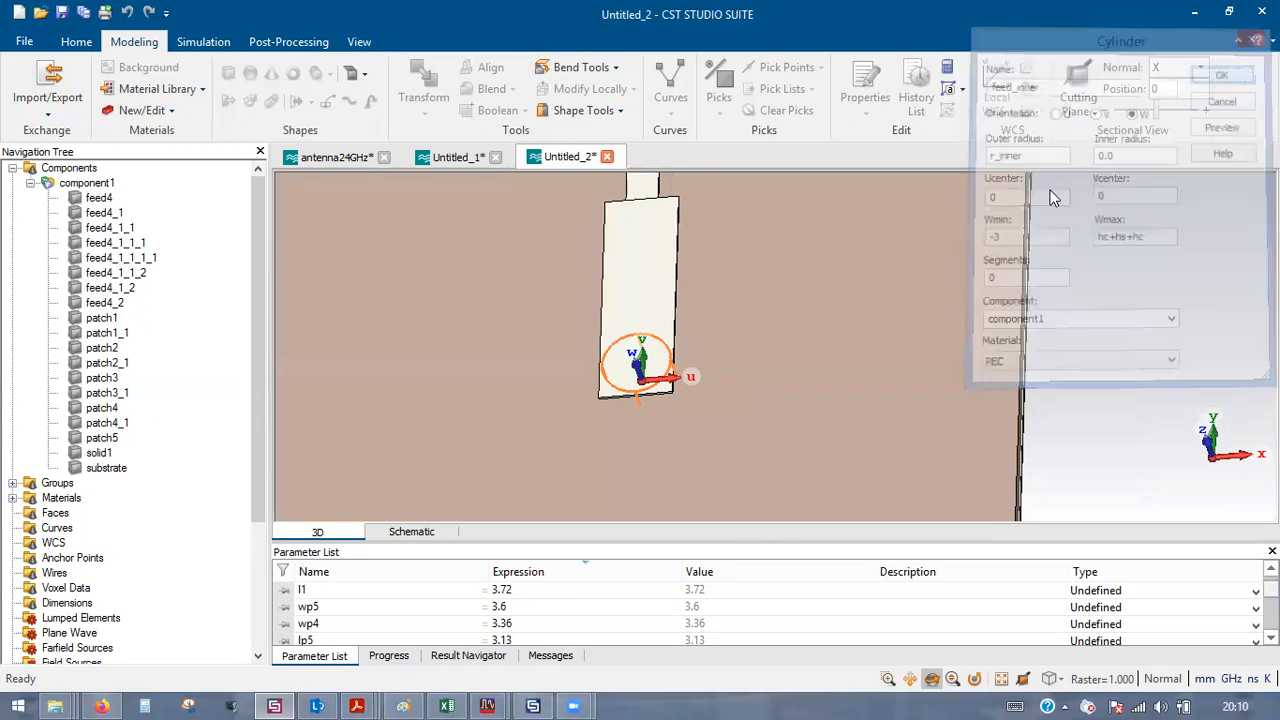
- Set up a W-oriented cylinder named ptfe_delet at the WCS origin with outer radius r_ptfe, Wmin 0 and Wmax hc
left_click_drag(766, 392, 627, 285)
left_click_drag(786, 366, 679, 305)
scroll(679, 305, "down", 3)
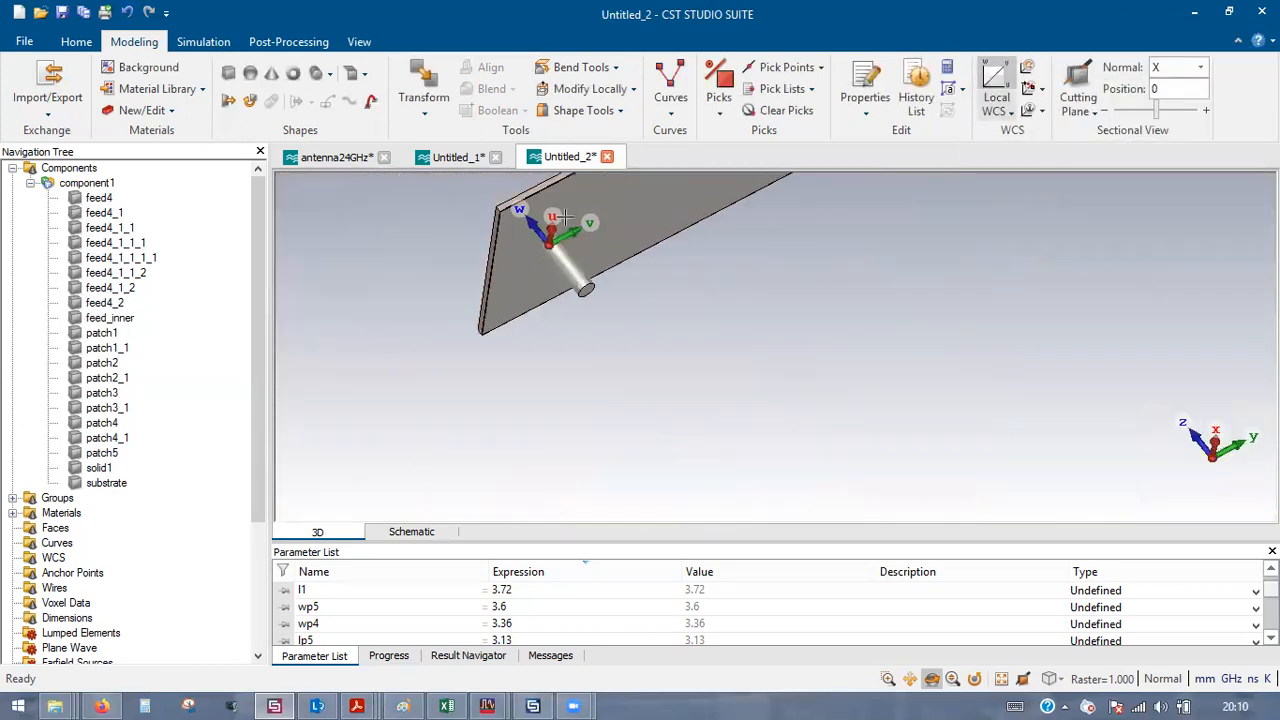
left_click(314, 80)
key("Escape")
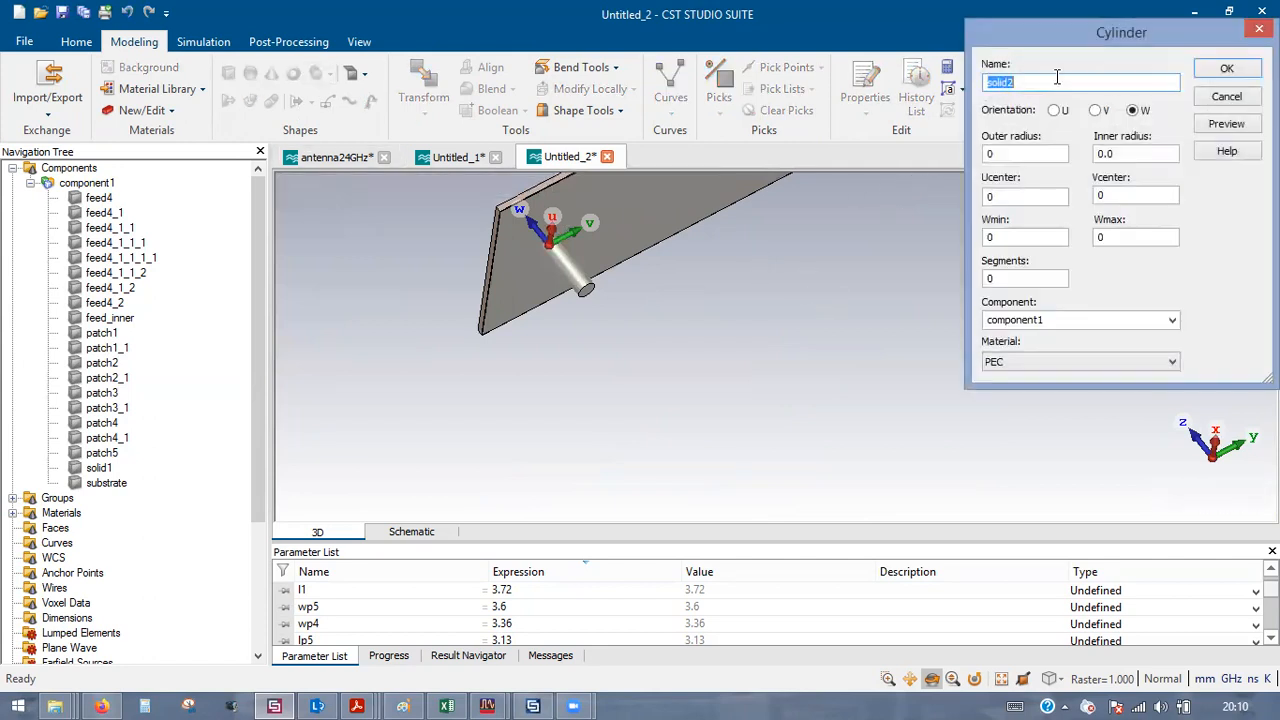
type("ptfe_delet")
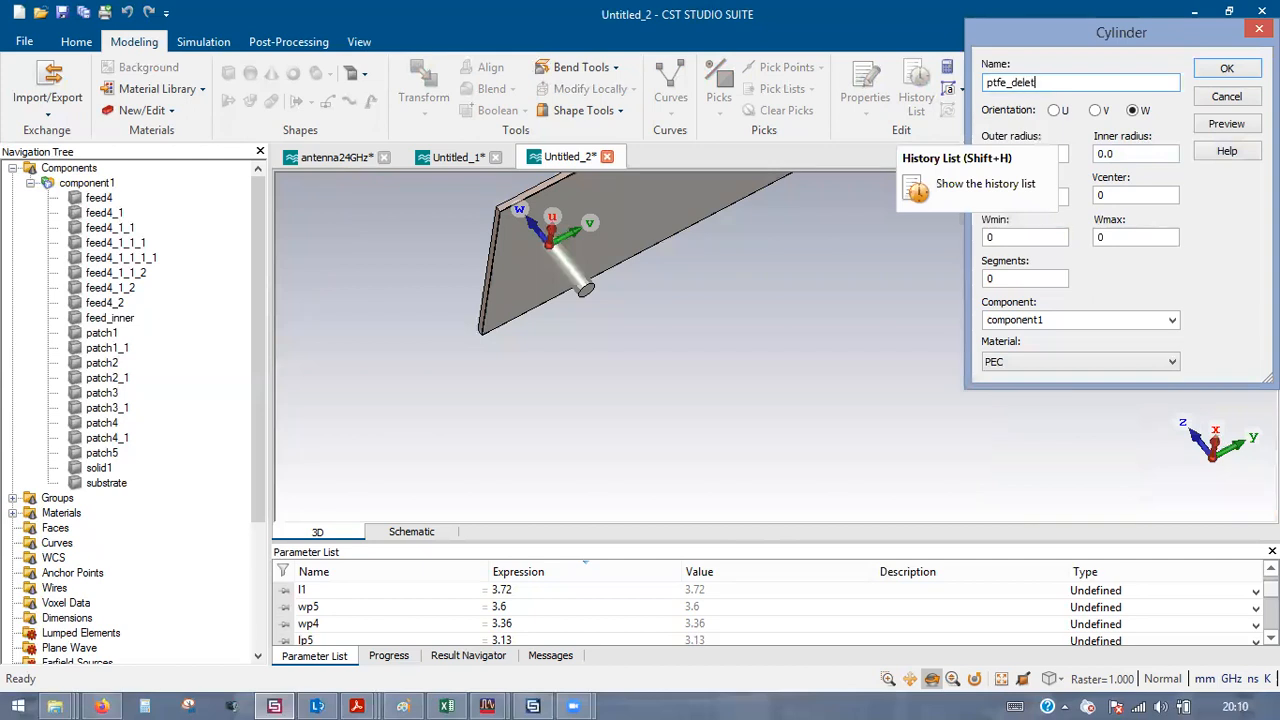
left_click(1035, 152)
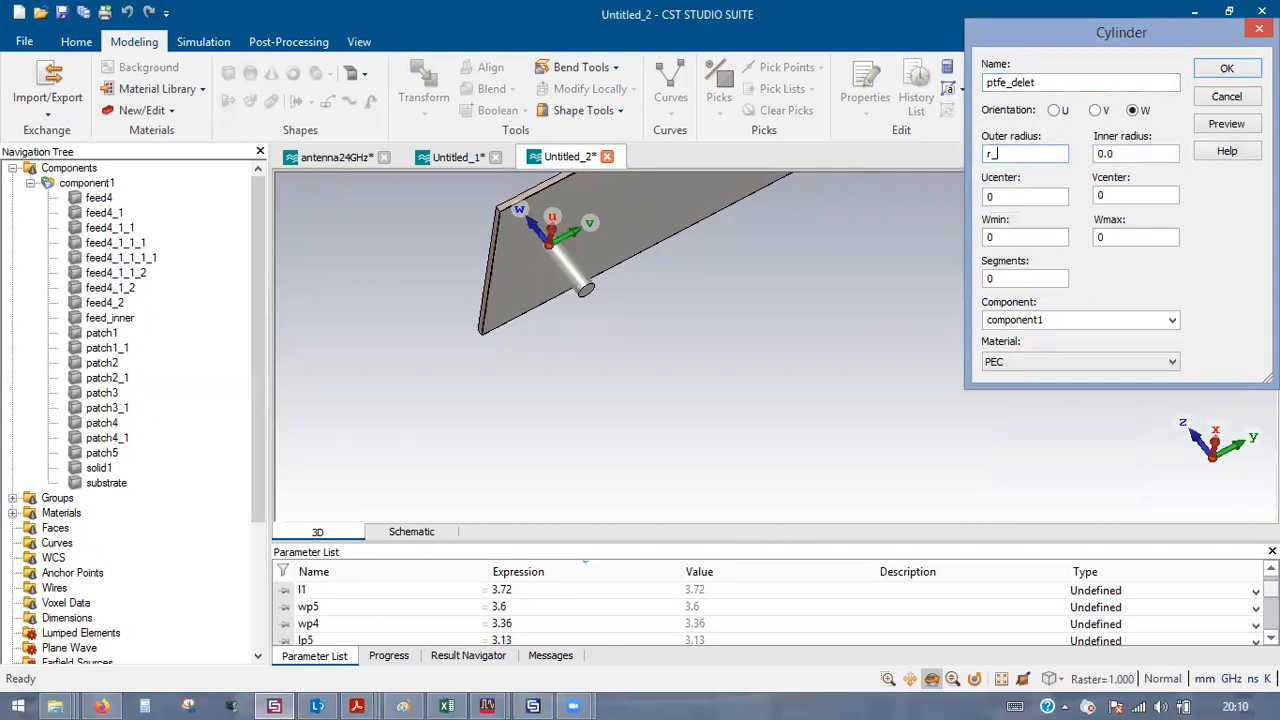
type("r_ptfe")
key("Tab")
key("Tab")
key("Tab")
key("Tab")
key("Tab")
type("h")
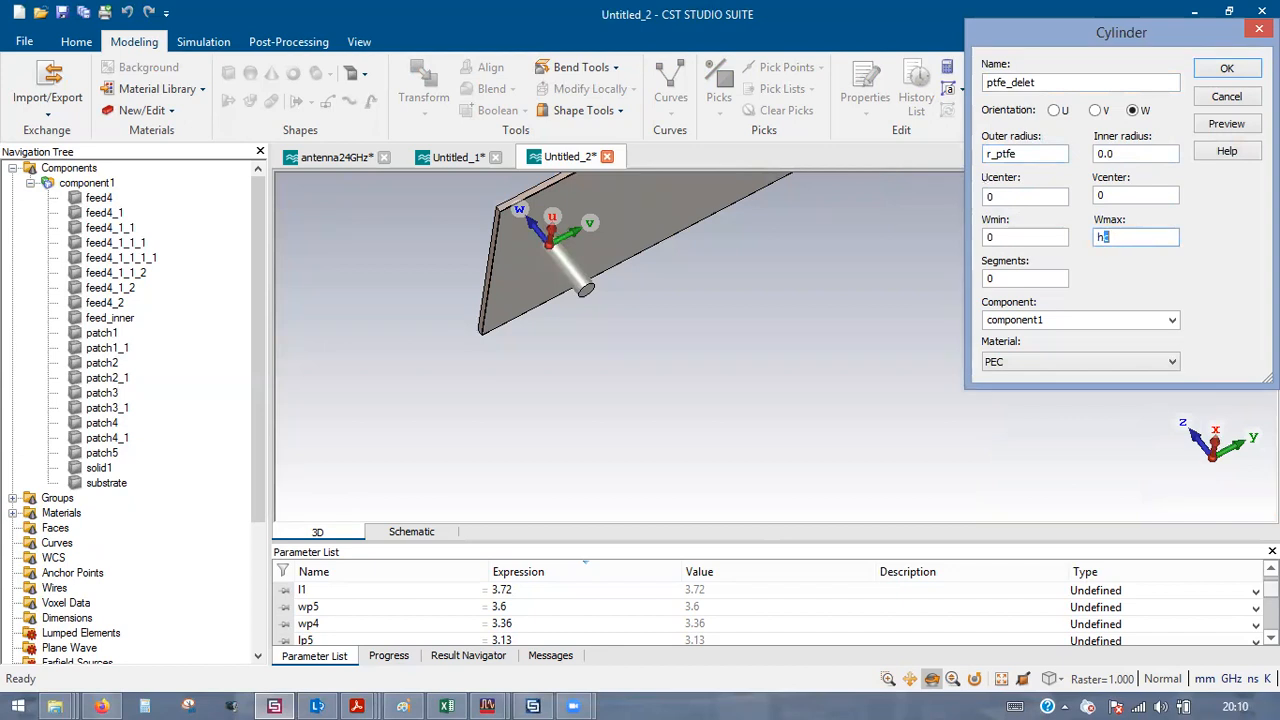
- Inspect the feed area, define the missing parameter r_ptfe, and create the ptfe_delet cylinder
scroll(654, 335, "up", 4)
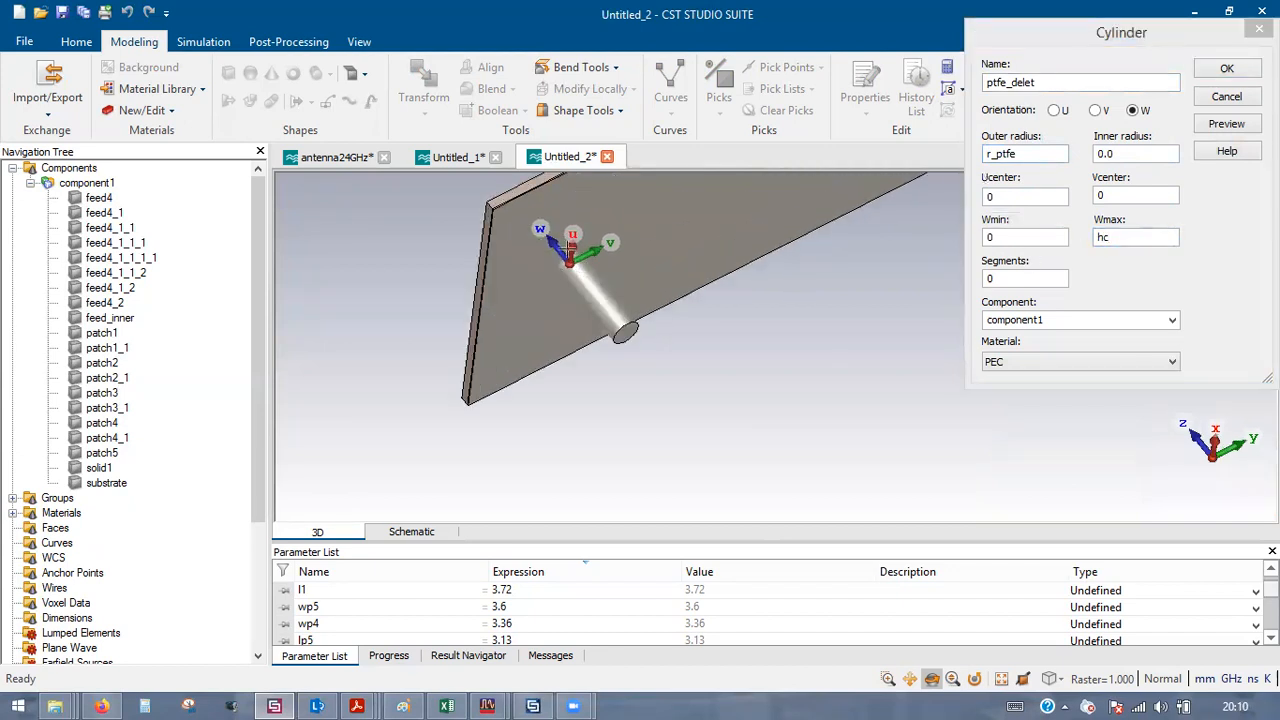
left_click_drag(609, 257, 574, 169)
scroll(594, 379, "down", 2)
scroll(572, 297, "up", 2)
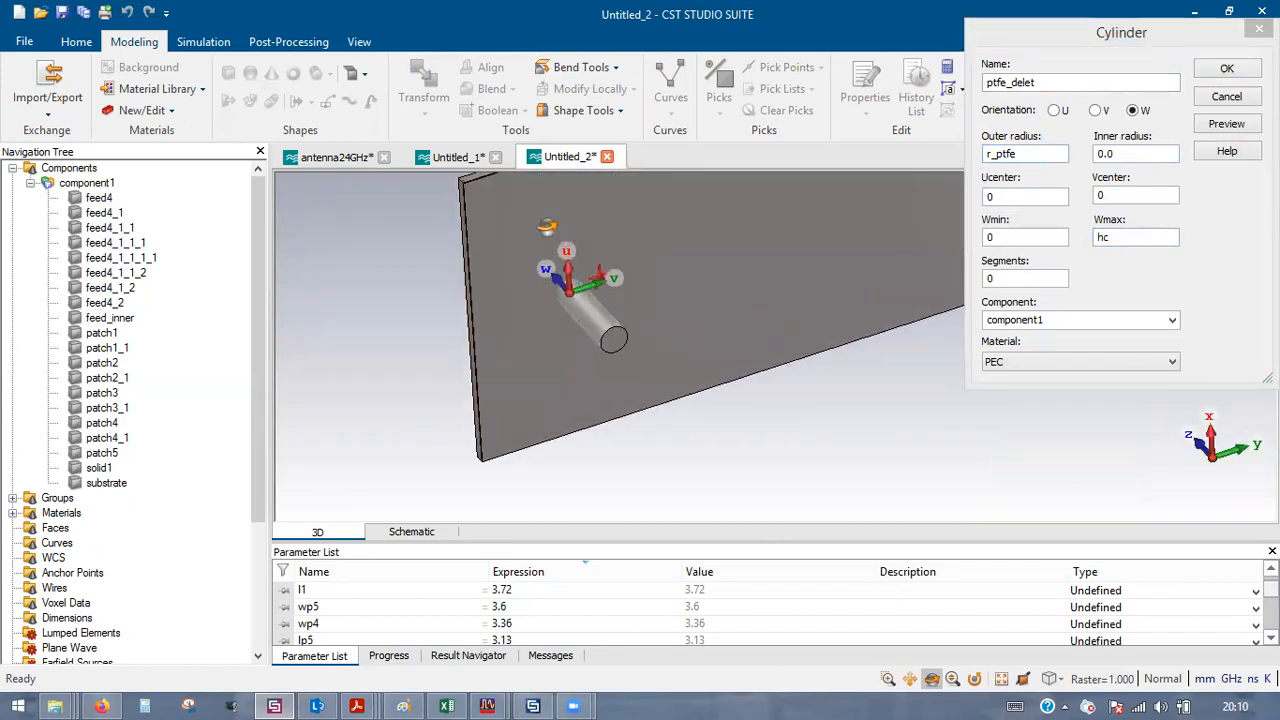
left_click_drag(547, 226, 799, 204)
left_click(1227, 68)
type("1")
key("Return")
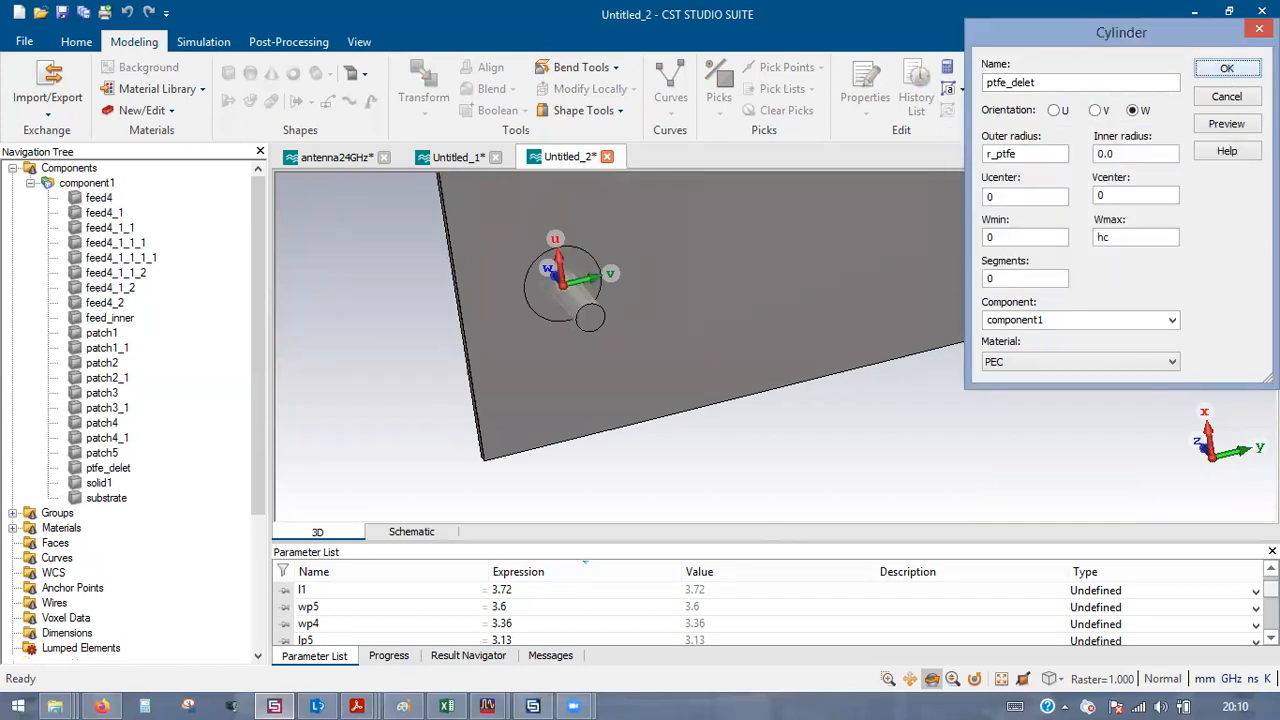
- Set up a W-oriented cylinder named ptfe at the WCS origin with outer radius r_ptfe, Wmin -3 and Wmax hc
scroll(558, 382, "down", 2)
scroll(568, 277, "up", 2)
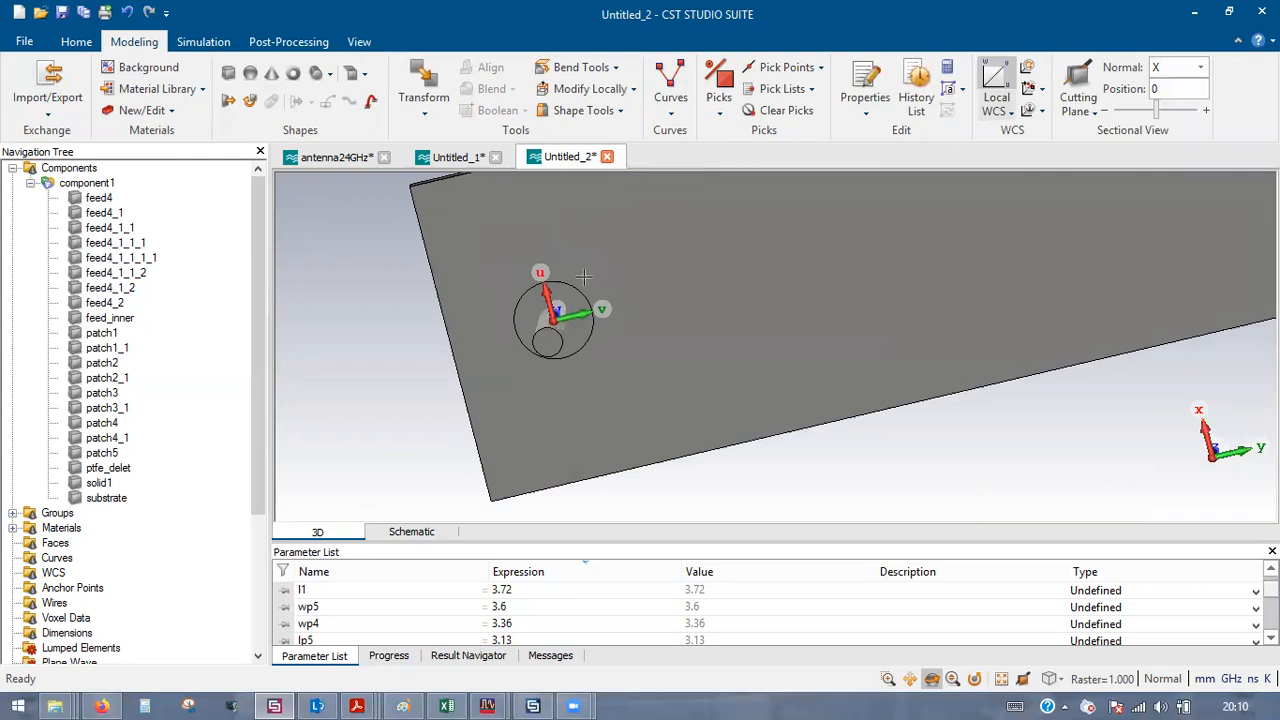
left_click(316, 73)
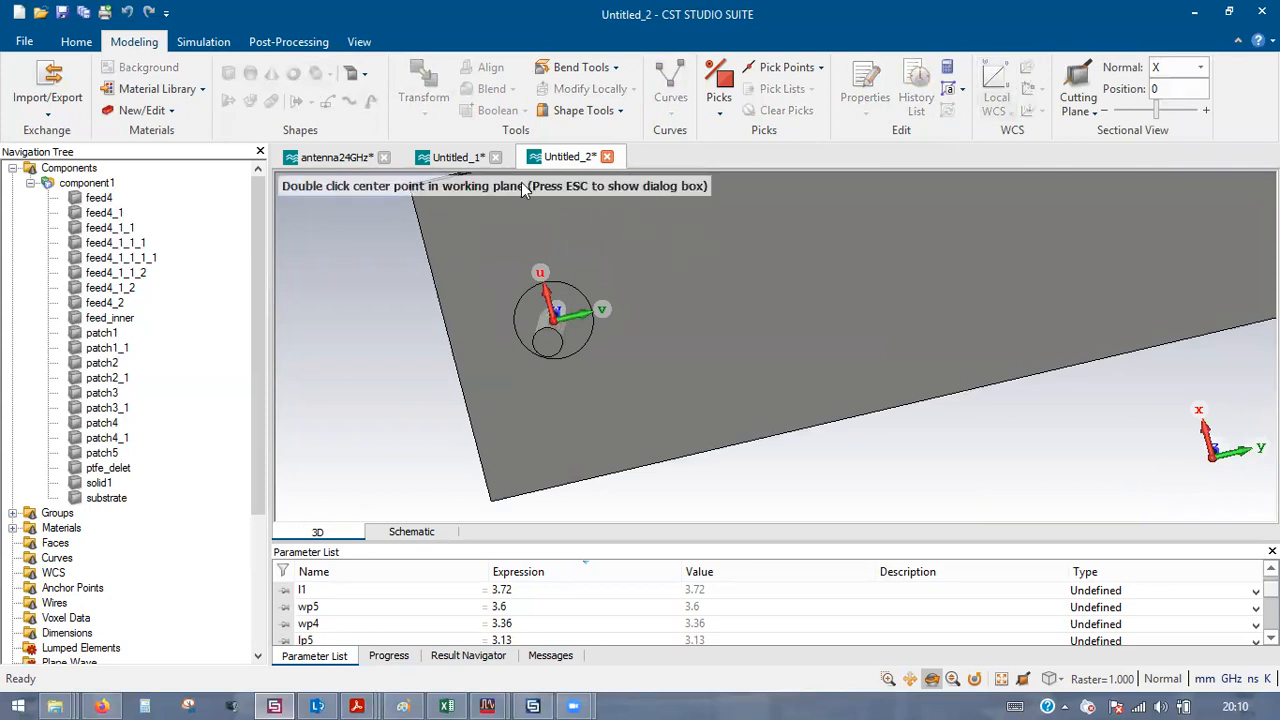
key("Escape")
type("ptfe")
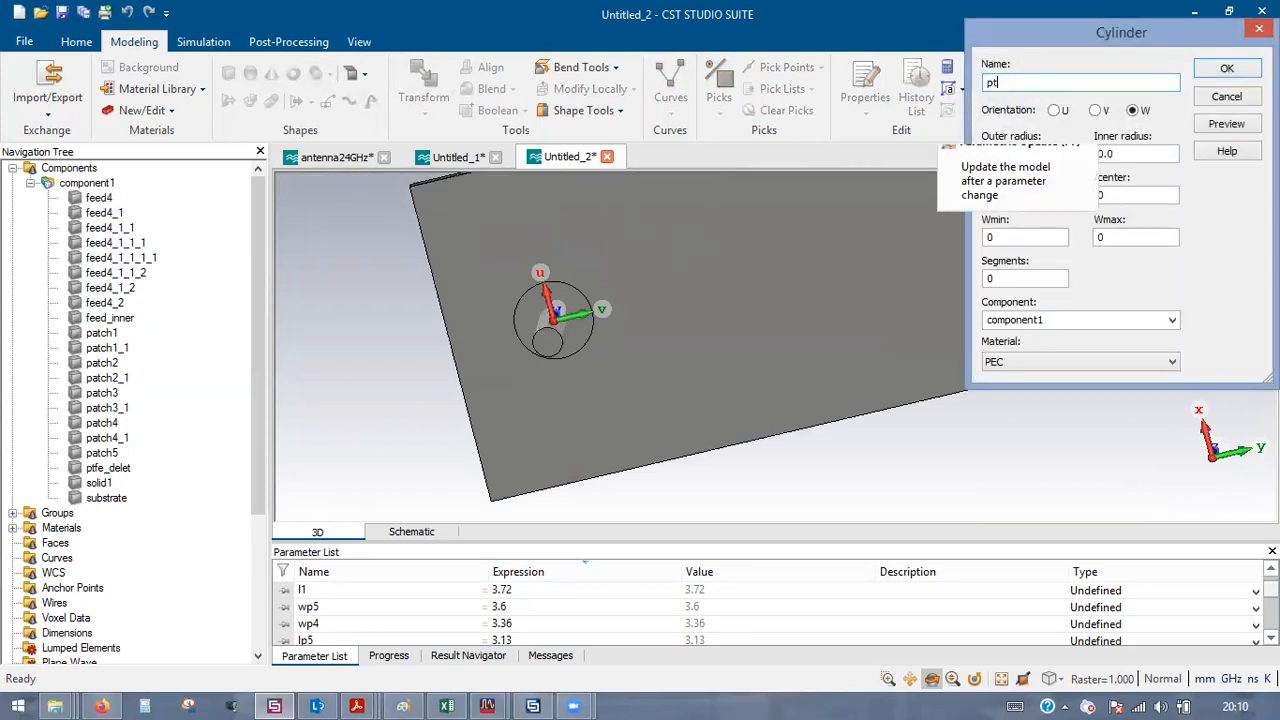
double_click(1034, 152)
type("r_ptfe")
key("Tab")
key("Tab")
key("Tab")
key("Tab")
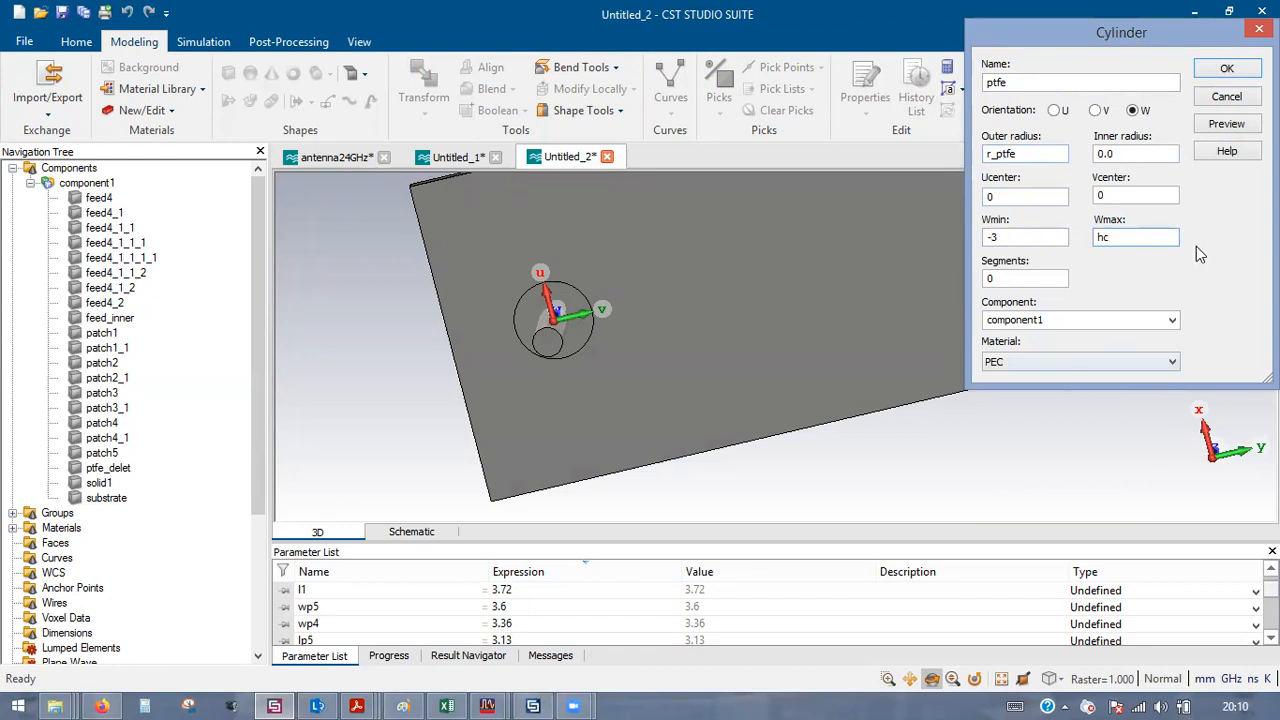
- Load PTFE (lossy) from the material library for the ptfe cylinder, preview it and create it with no Boolean combination
left_click(1135, 362)
left_click(1104, 394)
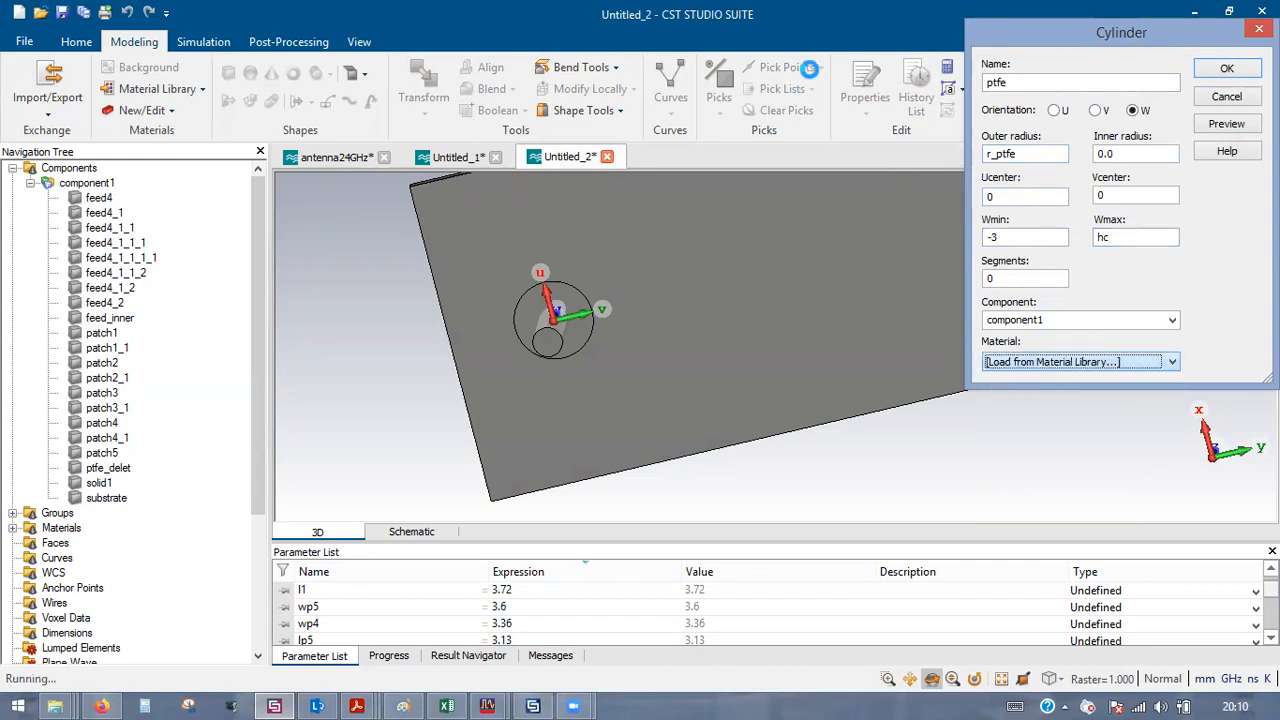
left_click(909, 67)
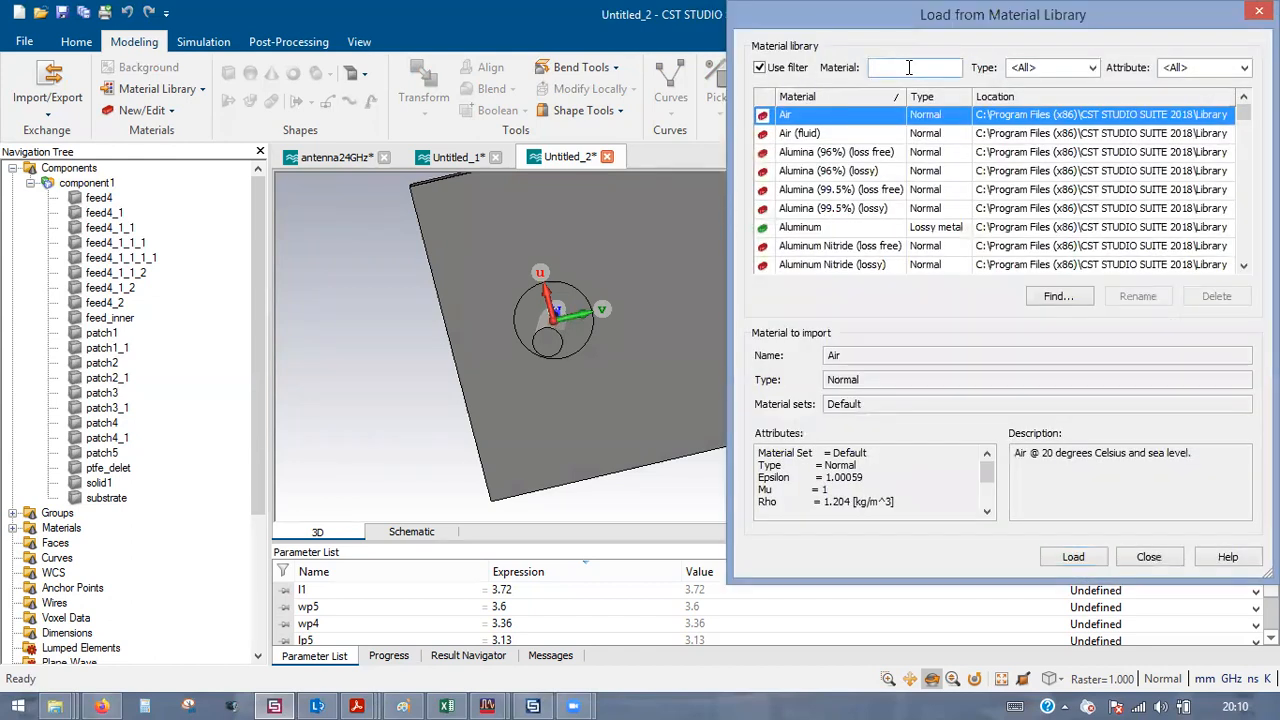
type("ptfe")
left_click(814, 134)
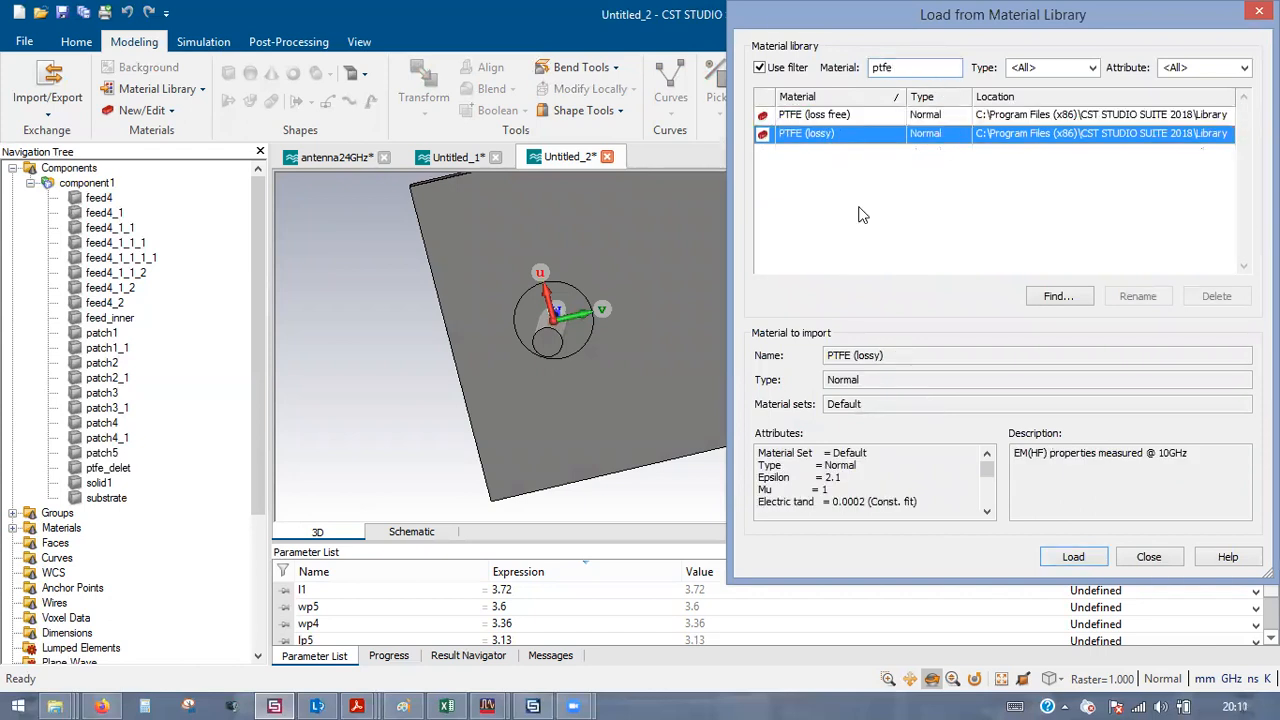
left_click(1074, 557)
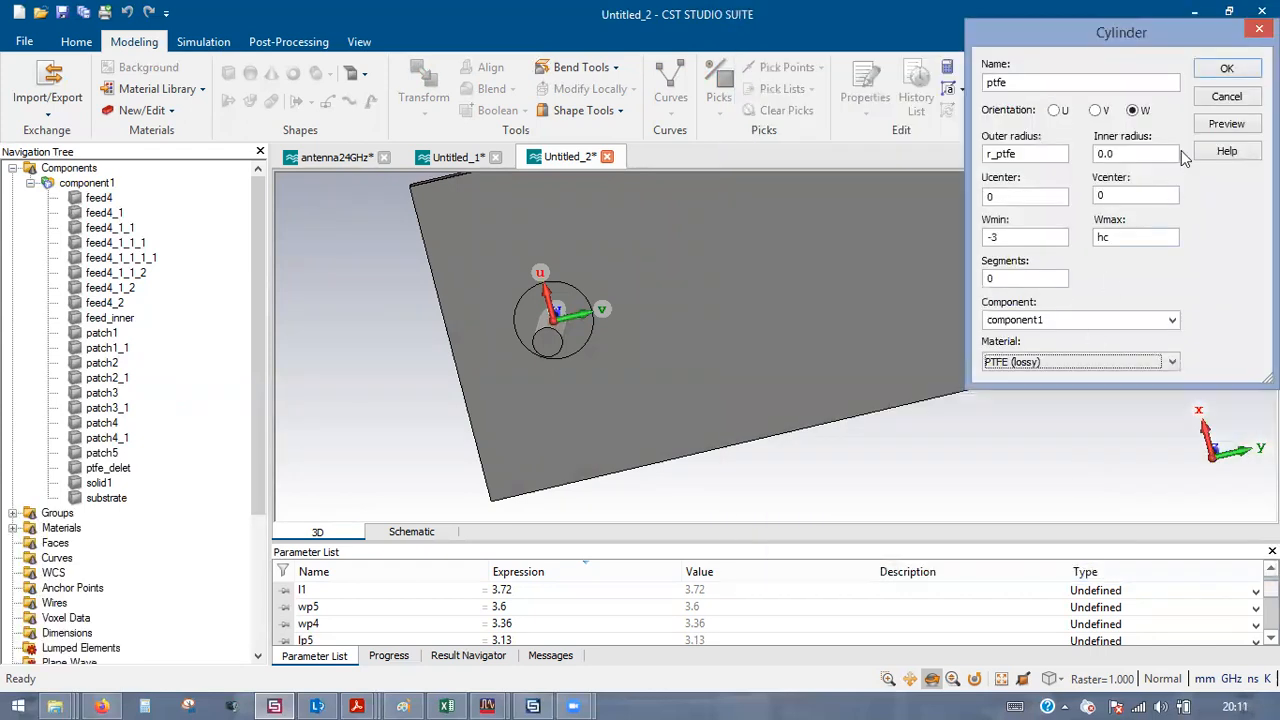
left_click(1222, 124)
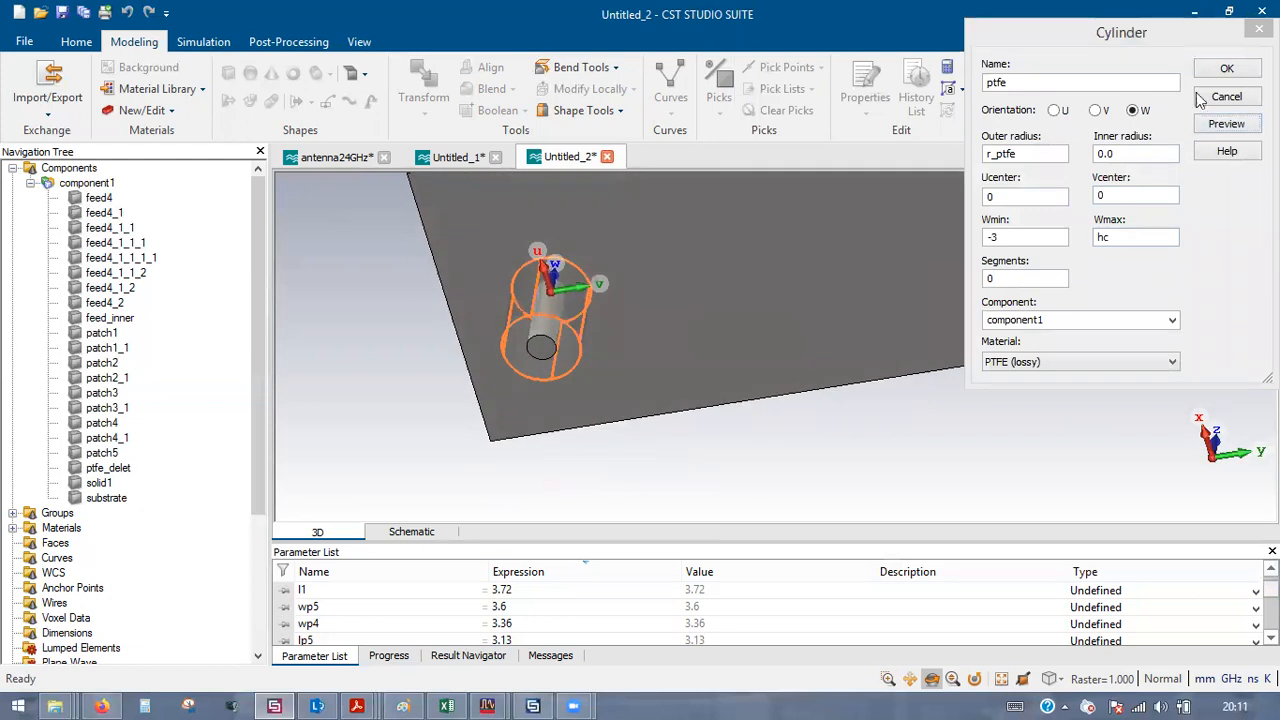
left_click(1220, 72)
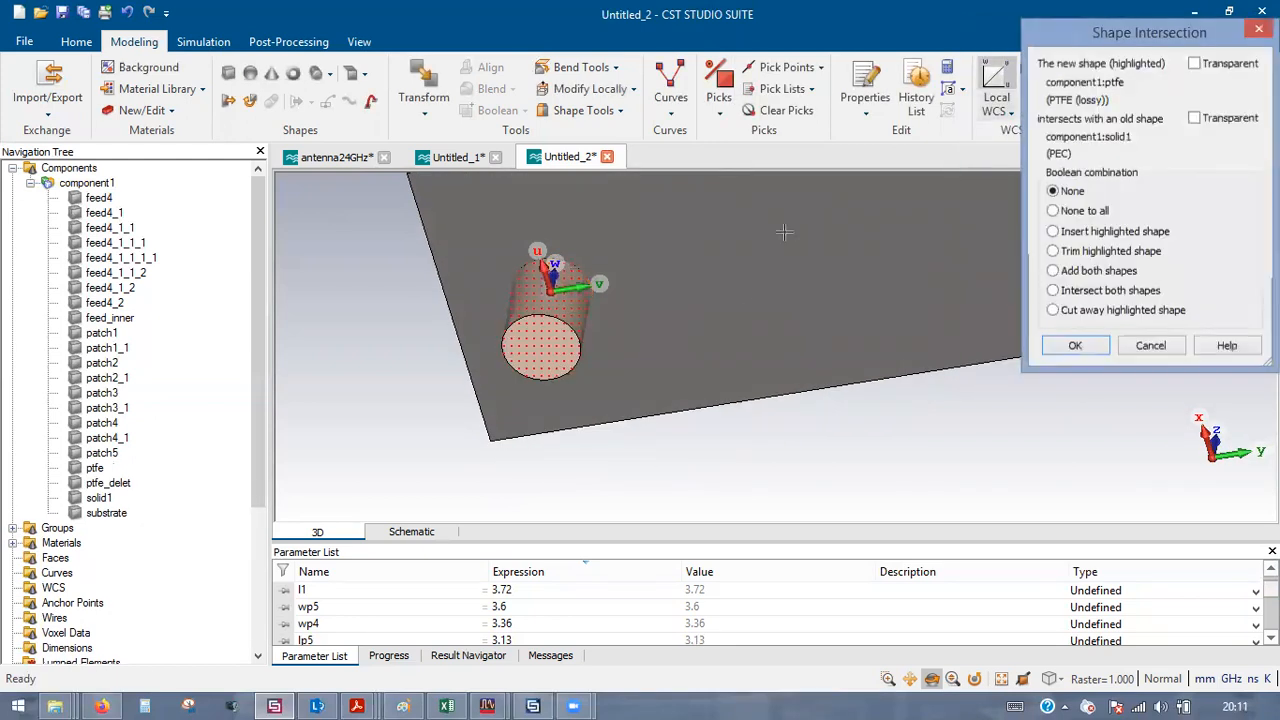
left_click(1082, 345)
- Extrude the outer cylindrical face of the ptfe solid by height hc in PEC to form the coax outer conductor
scroll(640, 328, "down", 2)
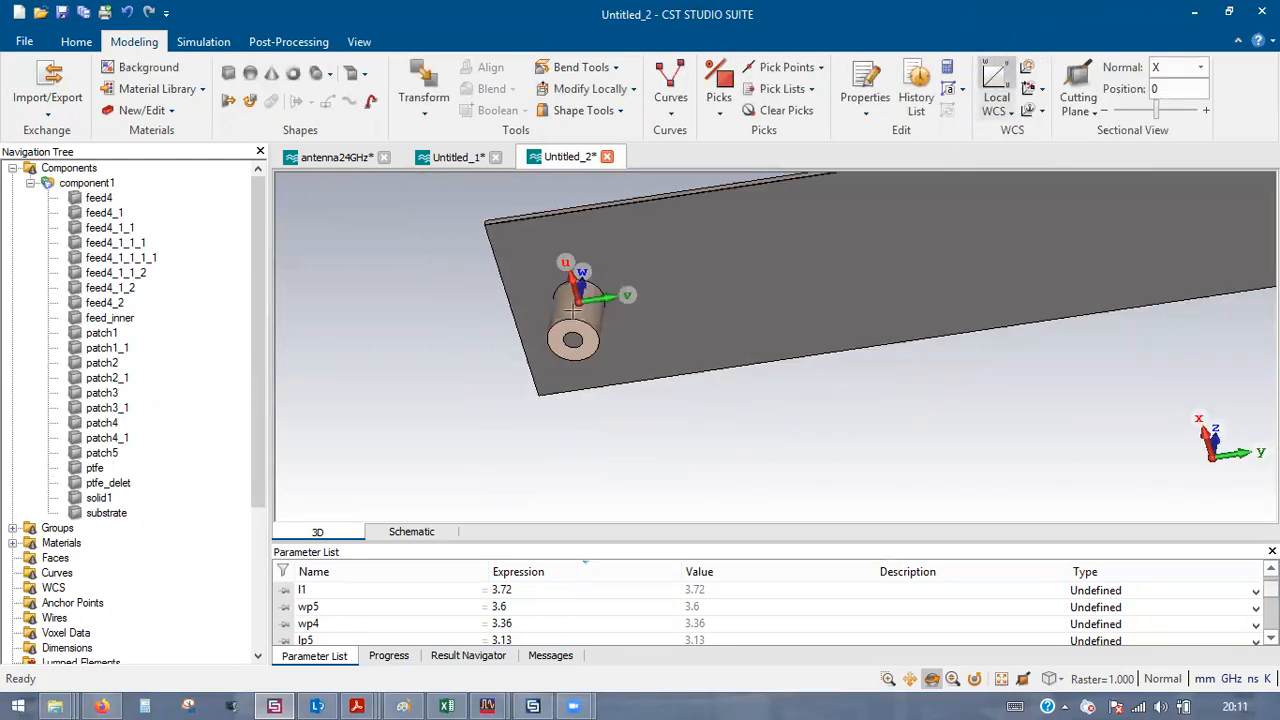
scroll(584, 308, "up", 4)
key("f")
left_click(573, 292)
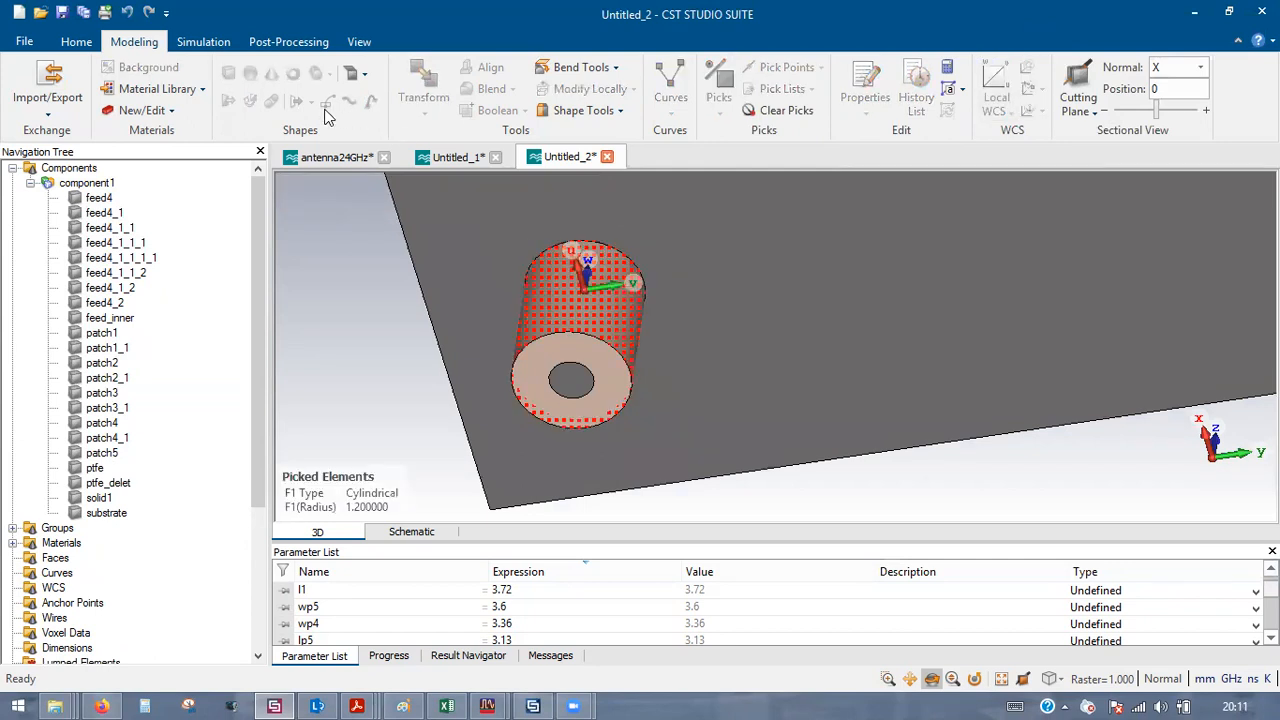
left_click(229, 103)
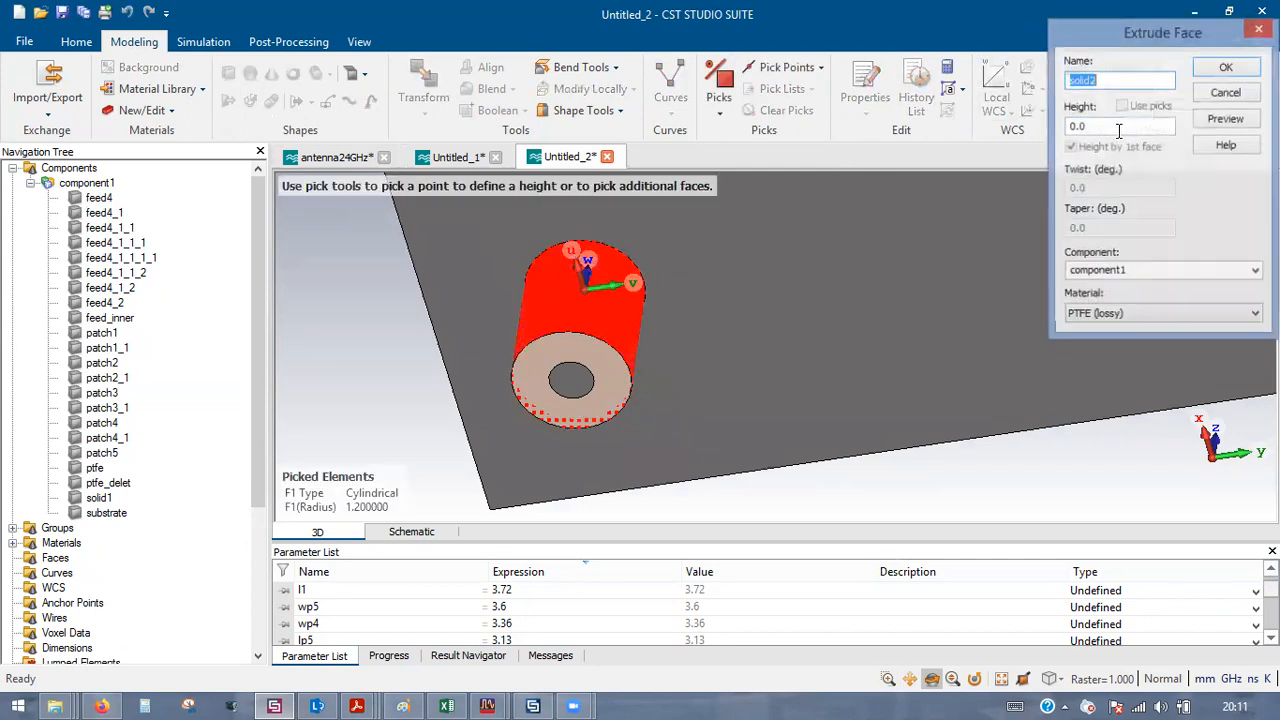
left_click(1163, 317)
left_click(1142, 358)
left_click(1237, 120)
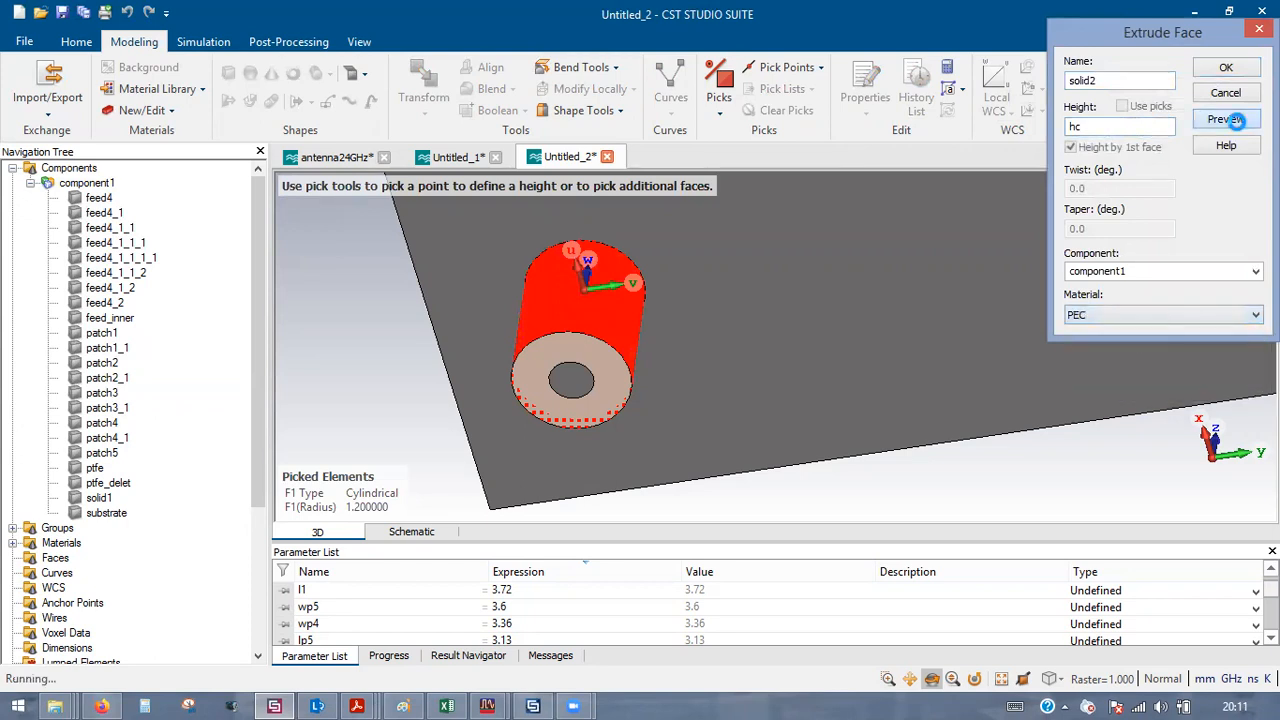
left_click(1225, 67)
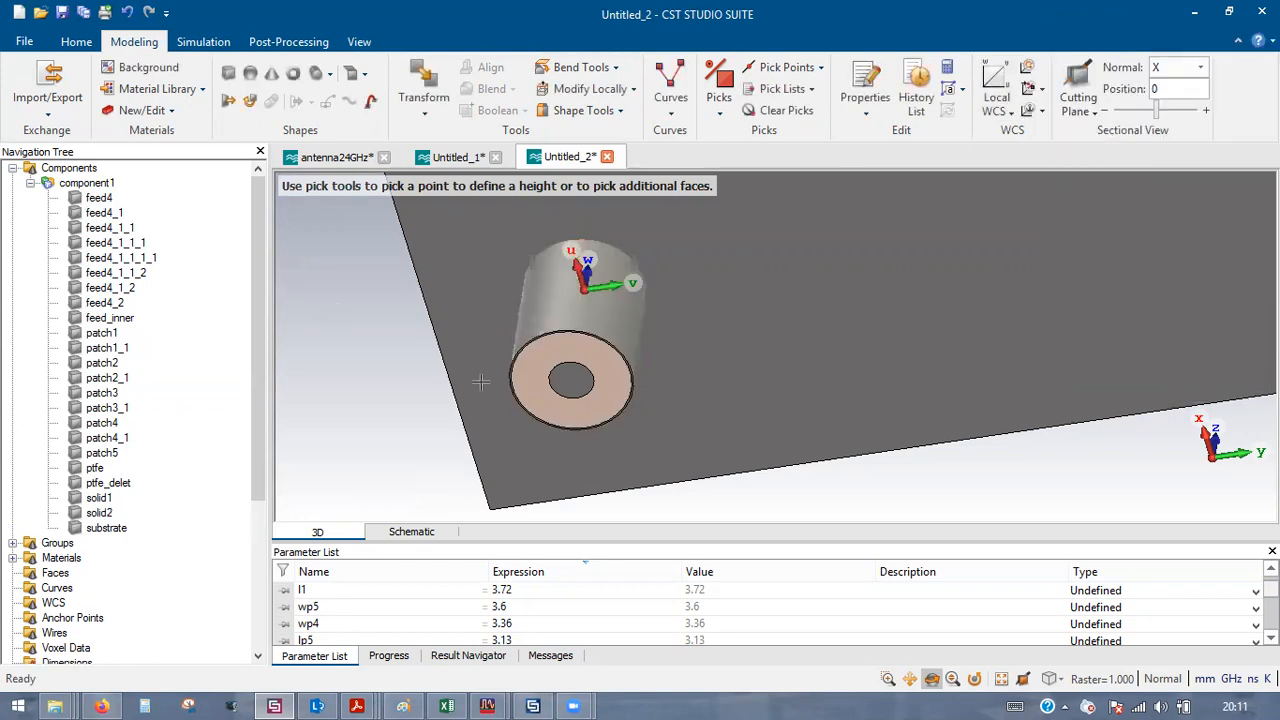
- Subtract ptfe_delet from the ground plane solid1 to open a hole around the coaxial feed
scroll(800, 462, "down", 5)
left_click_drag(823, 446, 795, 230)
scroll(746, 431, "down", 3)
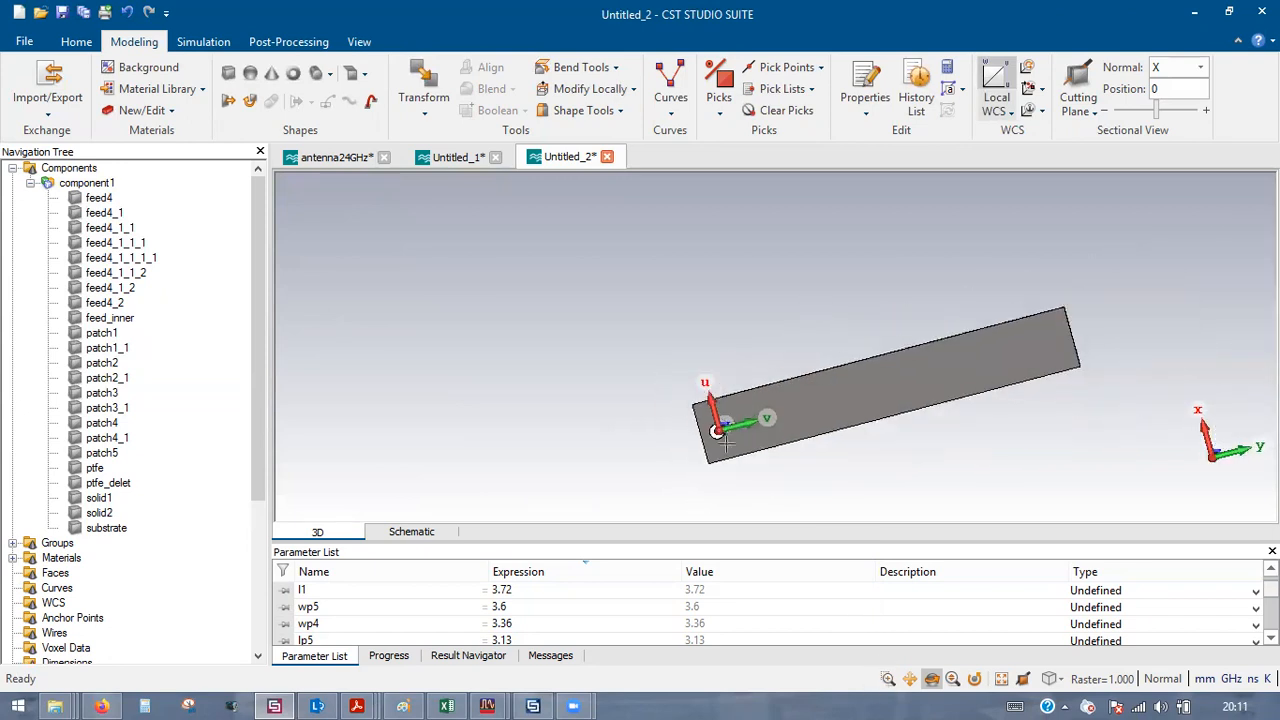
scroll(738, 435, "up", 6)
scroll(566, 380, "up", 4)
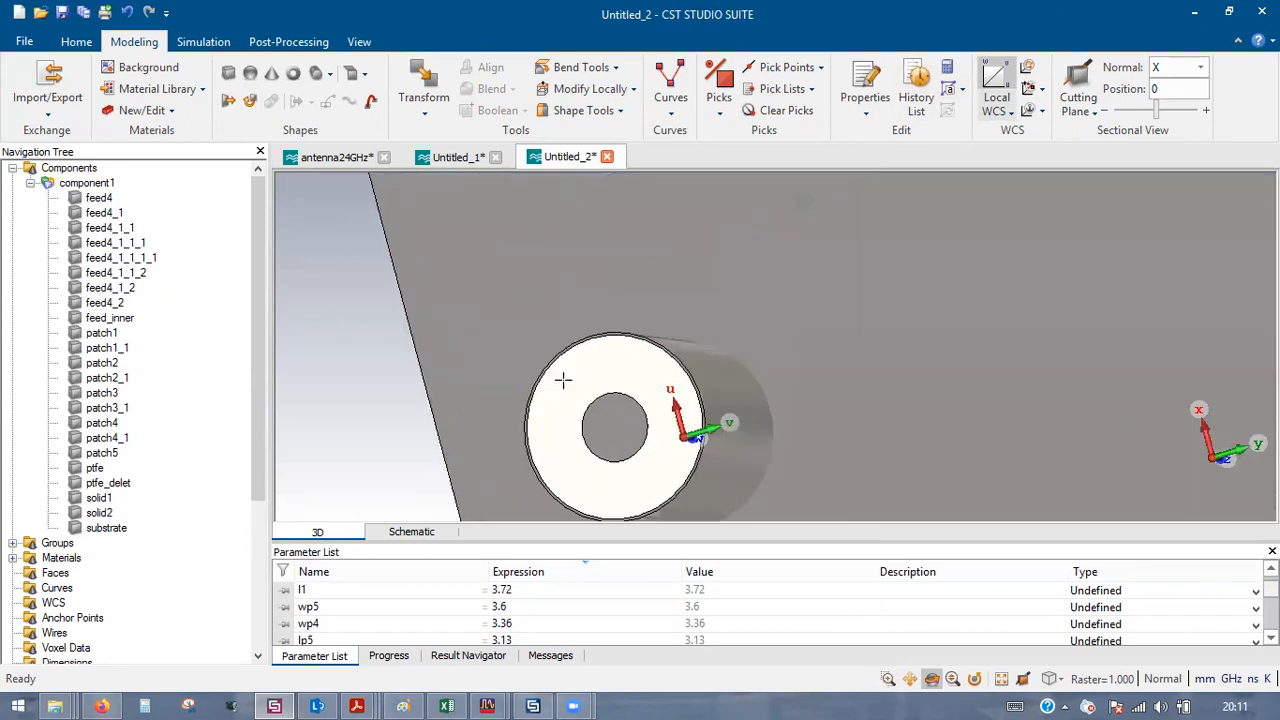
scroll(603, 331, "down", 4)
left_click(748, 327)
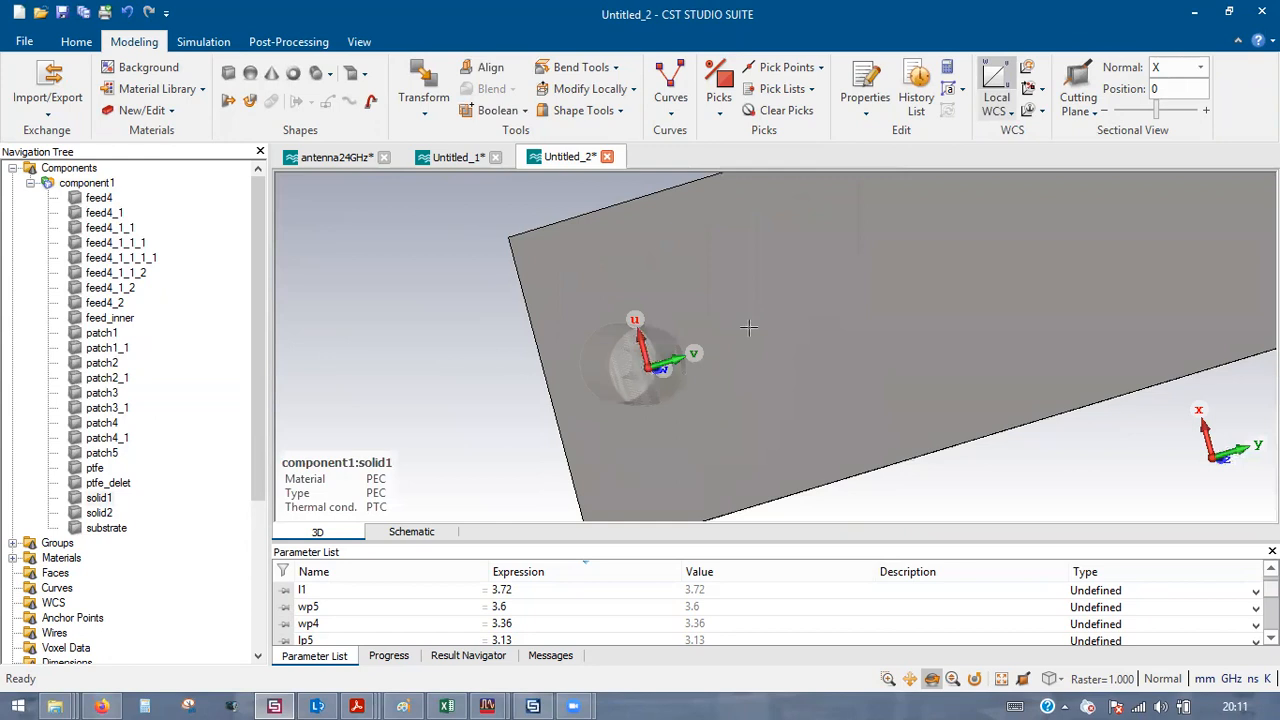
key("minus")
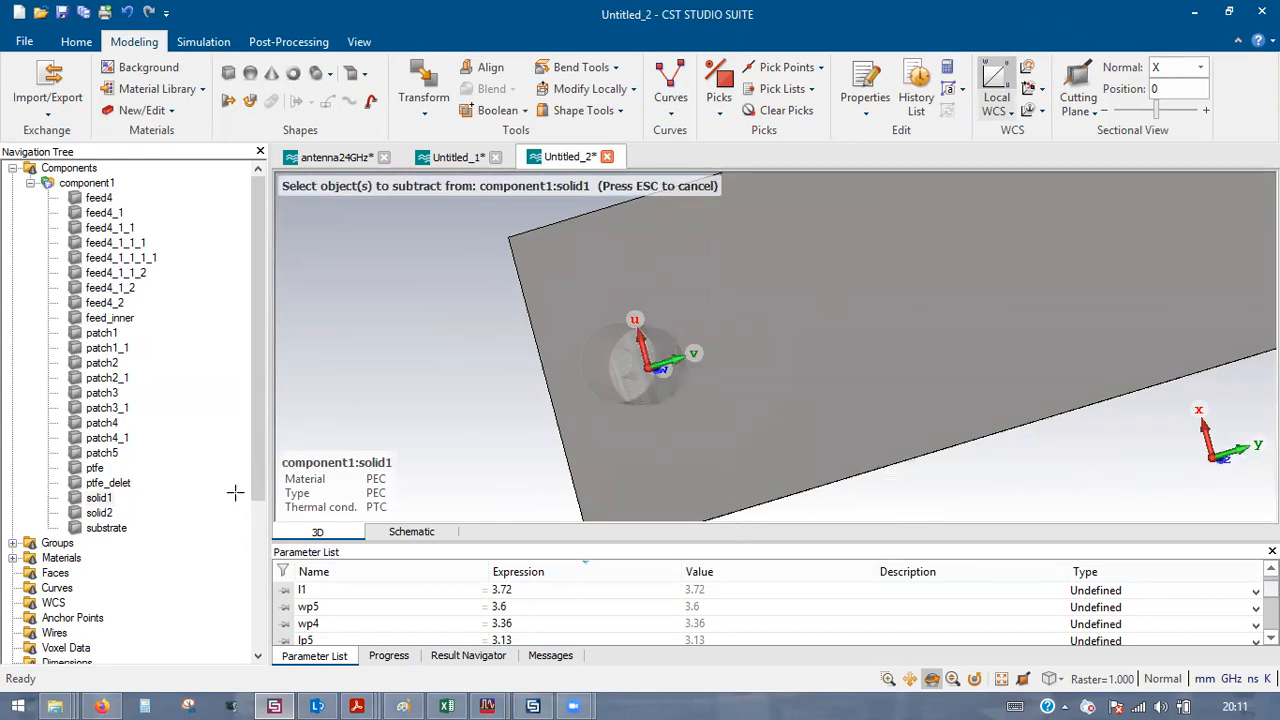
left_click(112, 484)
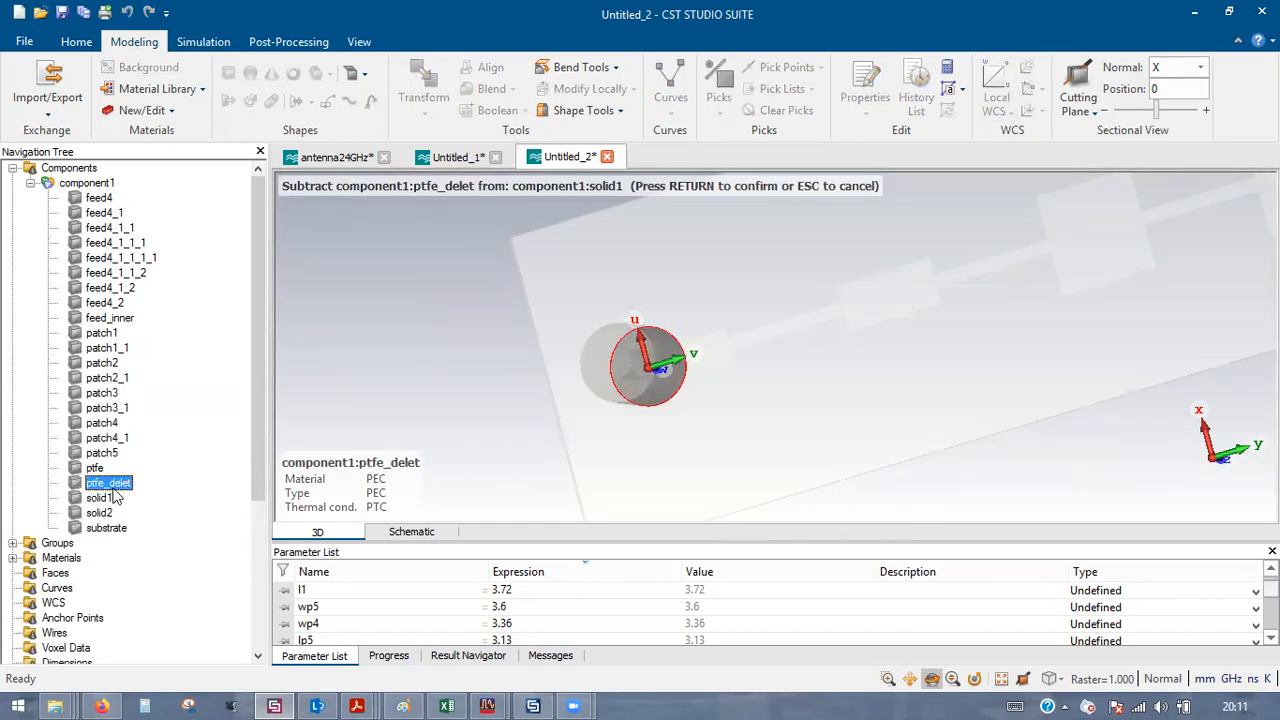
key("Return")
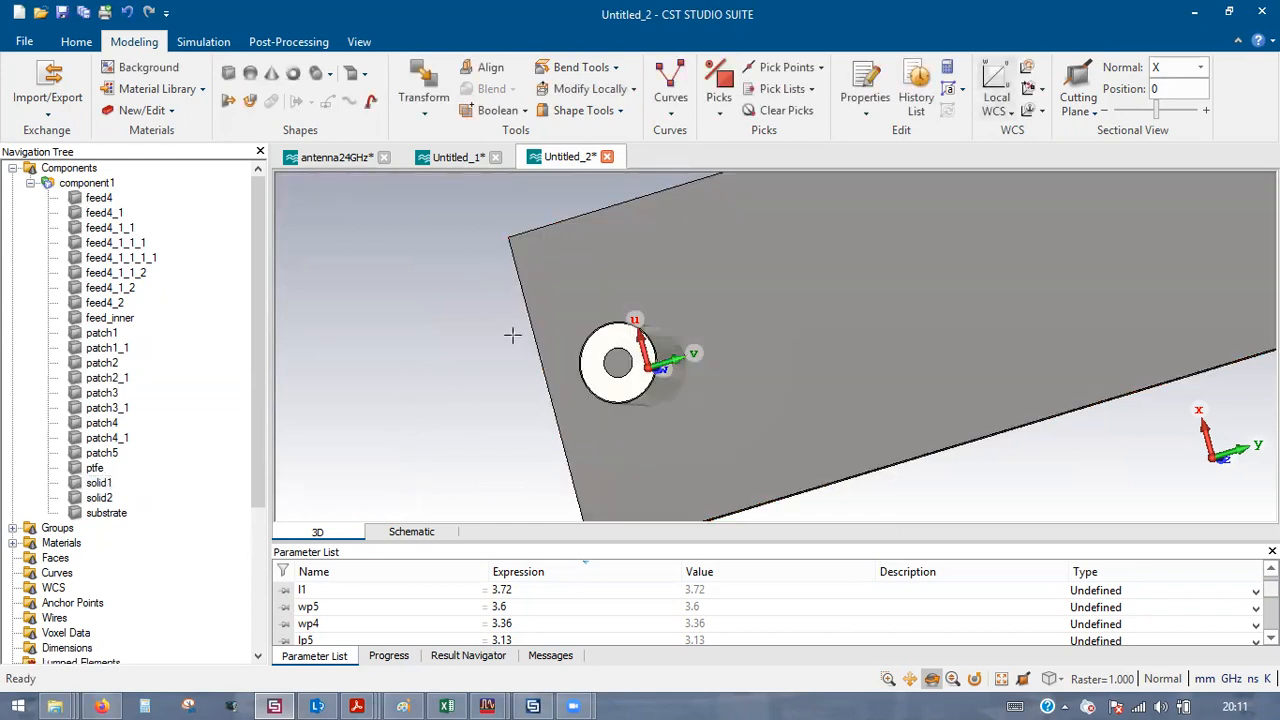
- Inspect the feed hole in the ground plane solid1 and switch off the local WCS
left_click_drag(614, 356, 492, 296)
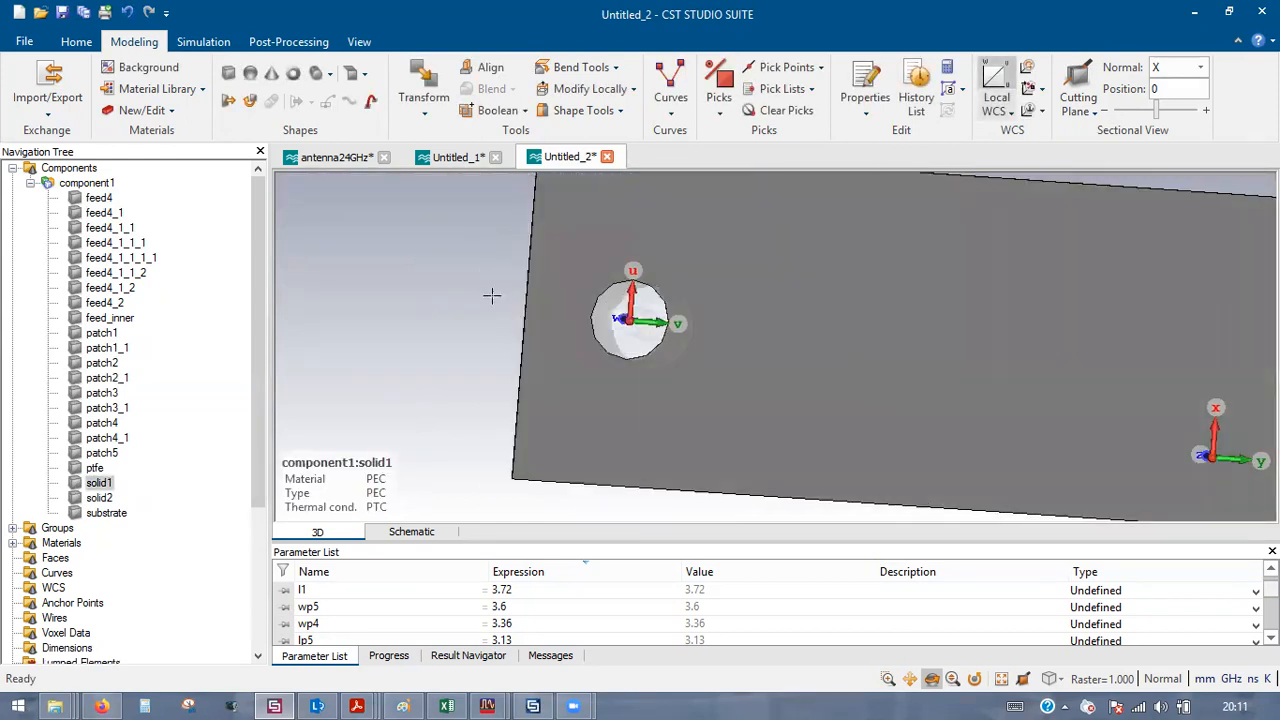
double_click(481, 275)
left_click_drag(763, 450, 728, 408)
left_click(1002, 86)
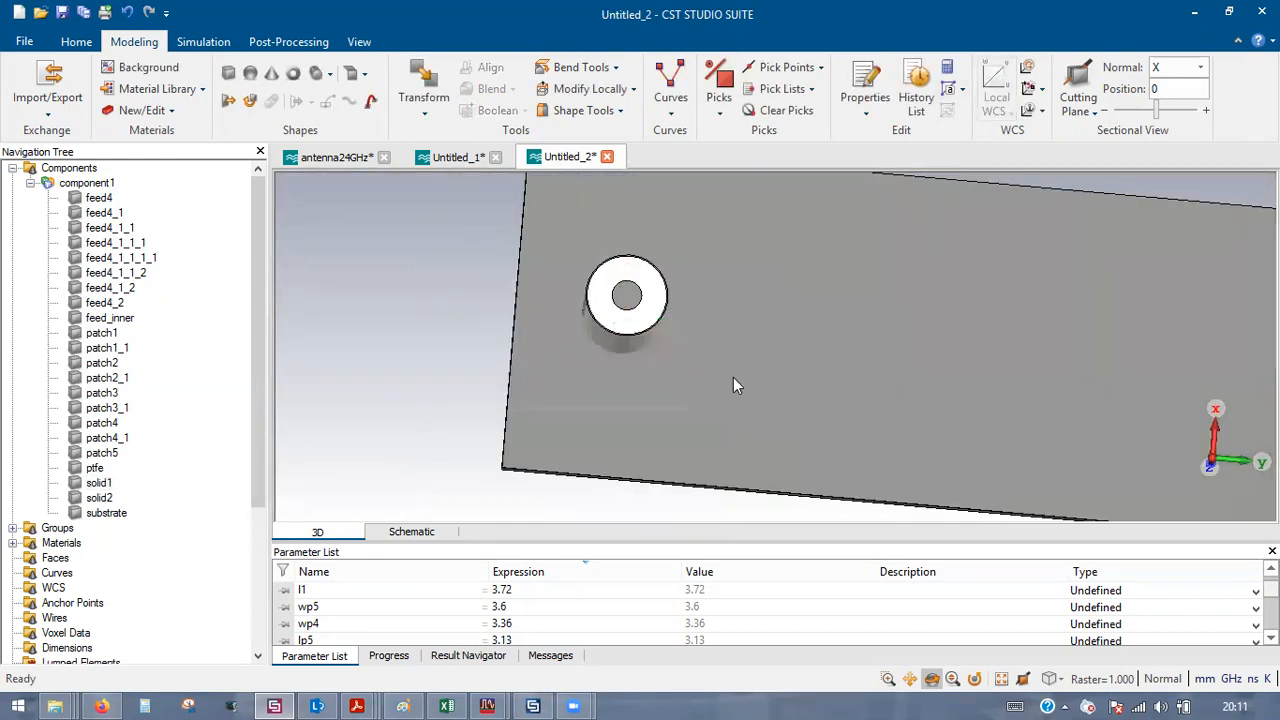
- Pick the ring-shaped end face of the coax outer conductor and create waveguide port 1 on it with positive orientation
scroll(627, 296, "up", 5)
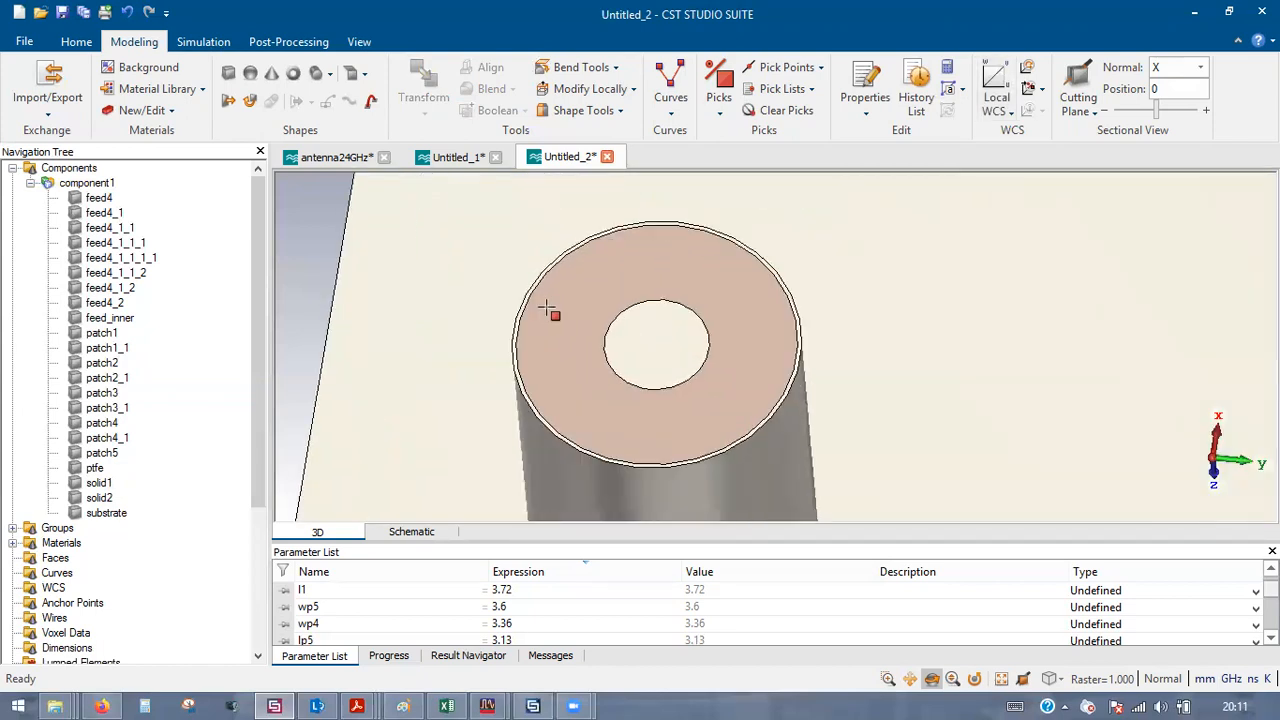
key("f")
left_click(562, 255)
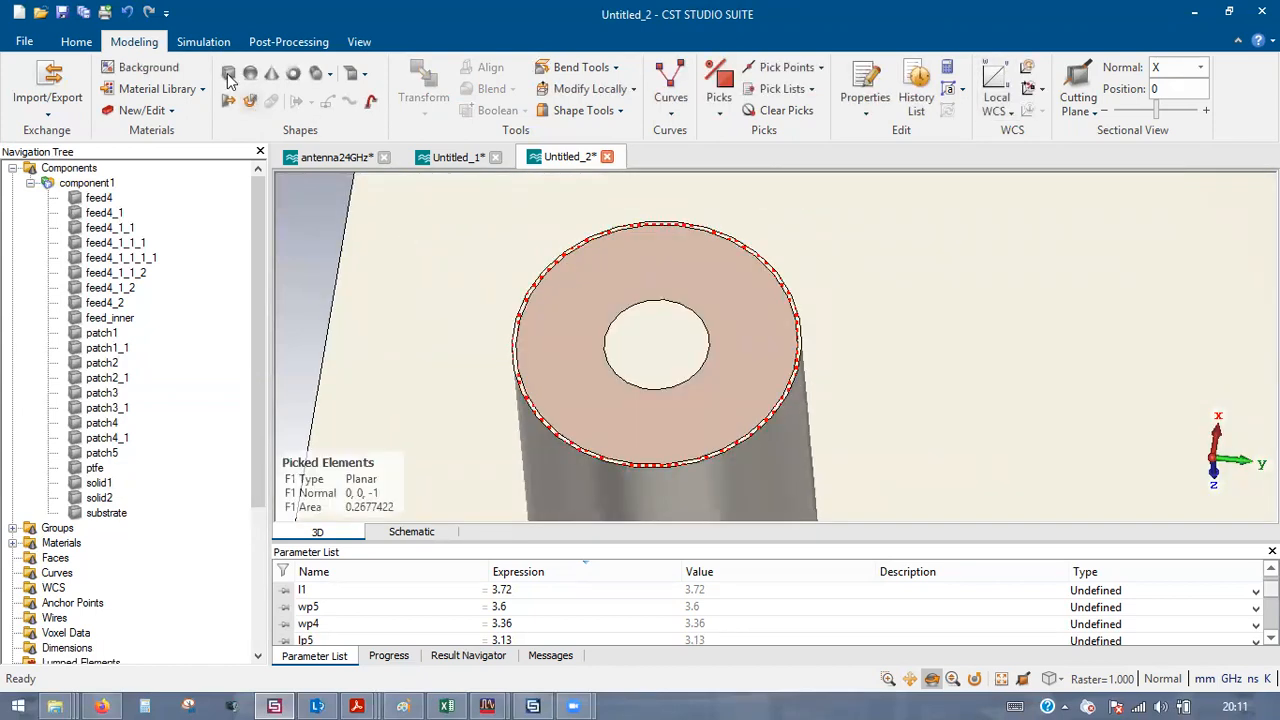
left_click(212, 43)
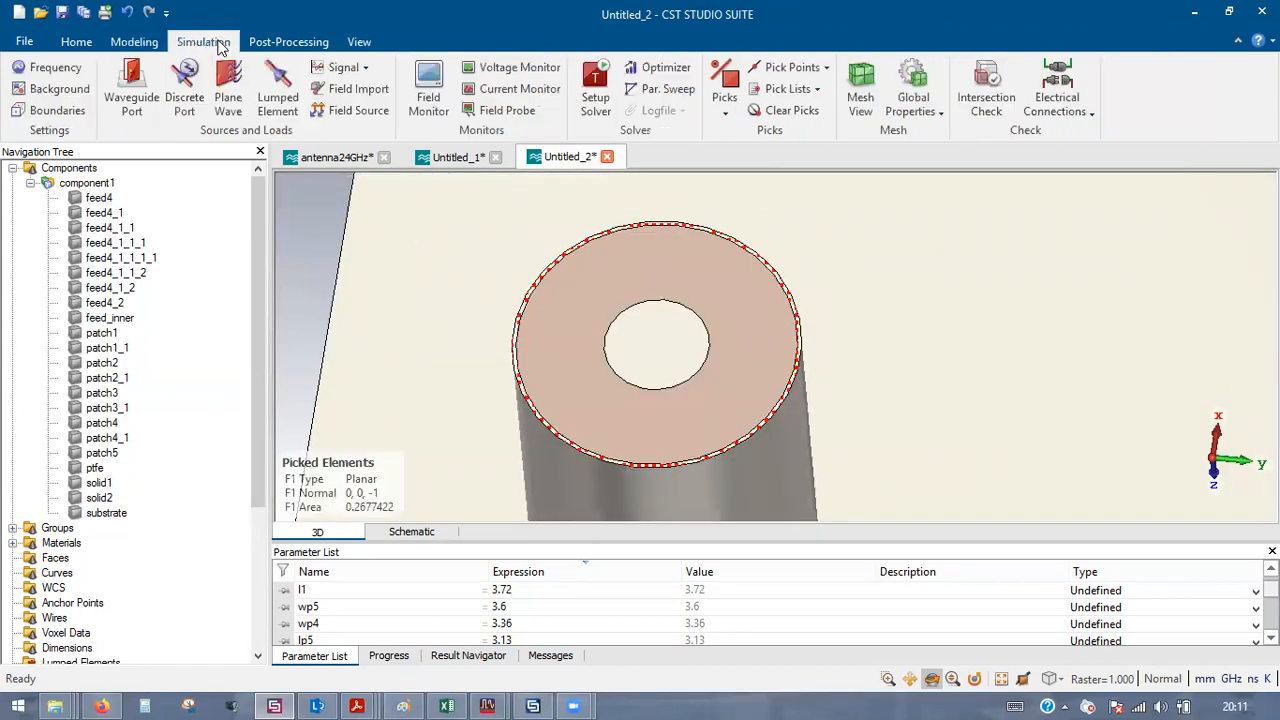
left_click(139, 88)
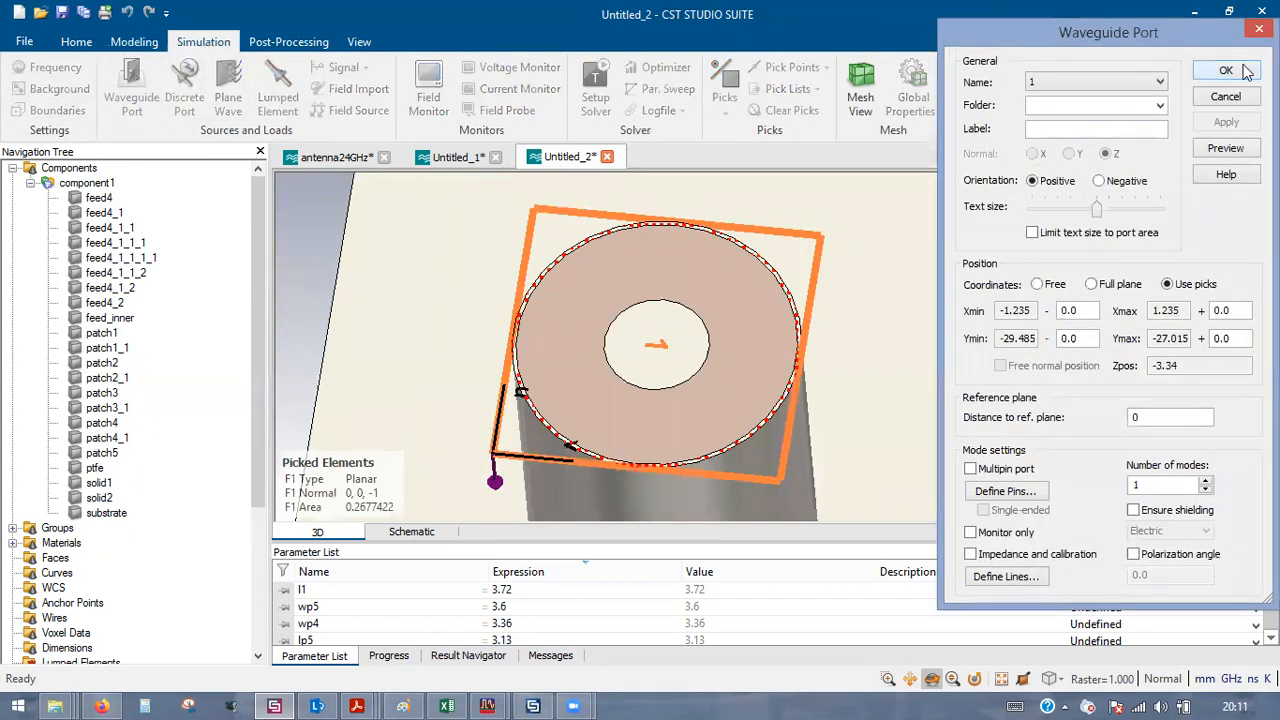
key("Return")
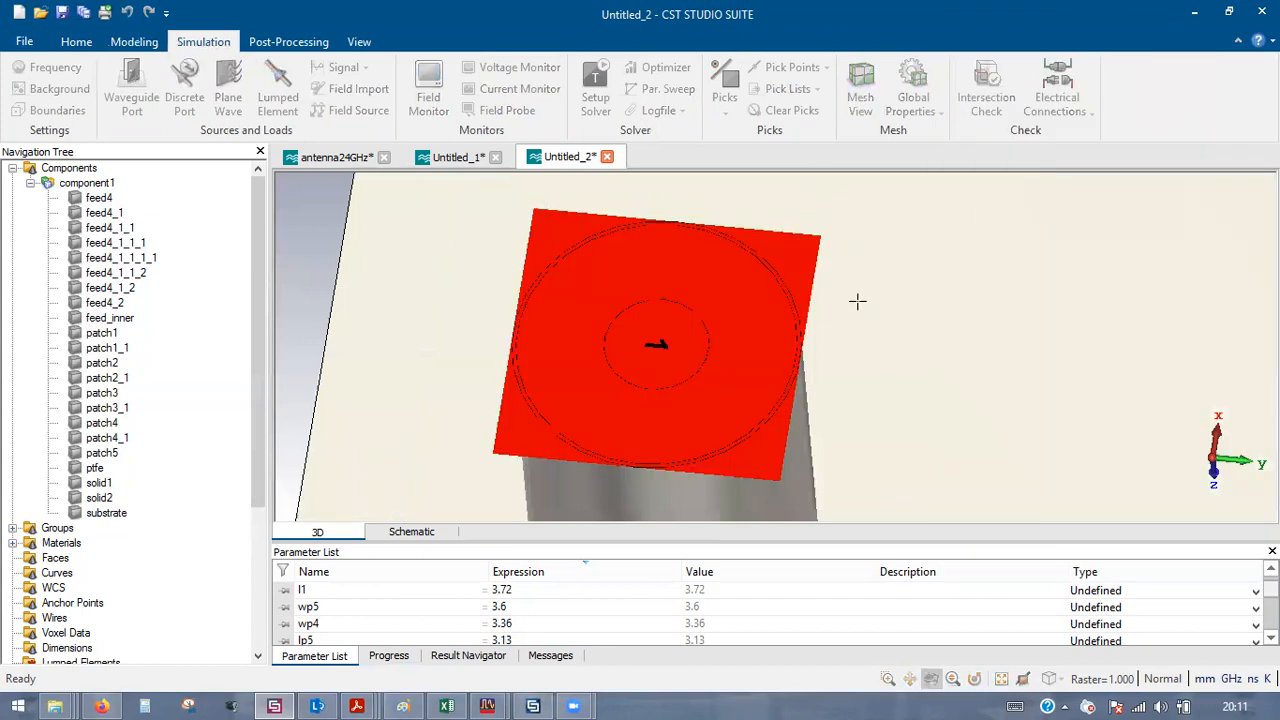
scroll(840, 304, "down", 2)
- Set the simulation frequency range to 20–34 GHz
left_click(62, 70)
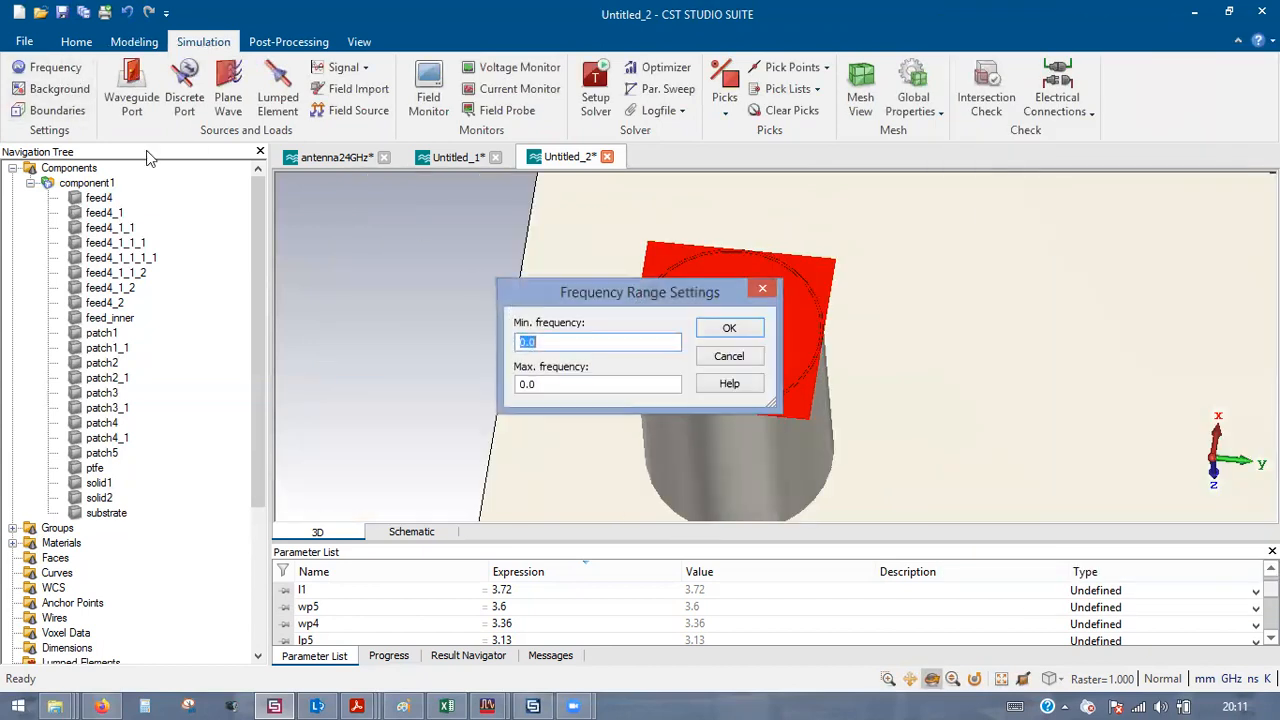
key("Tab")
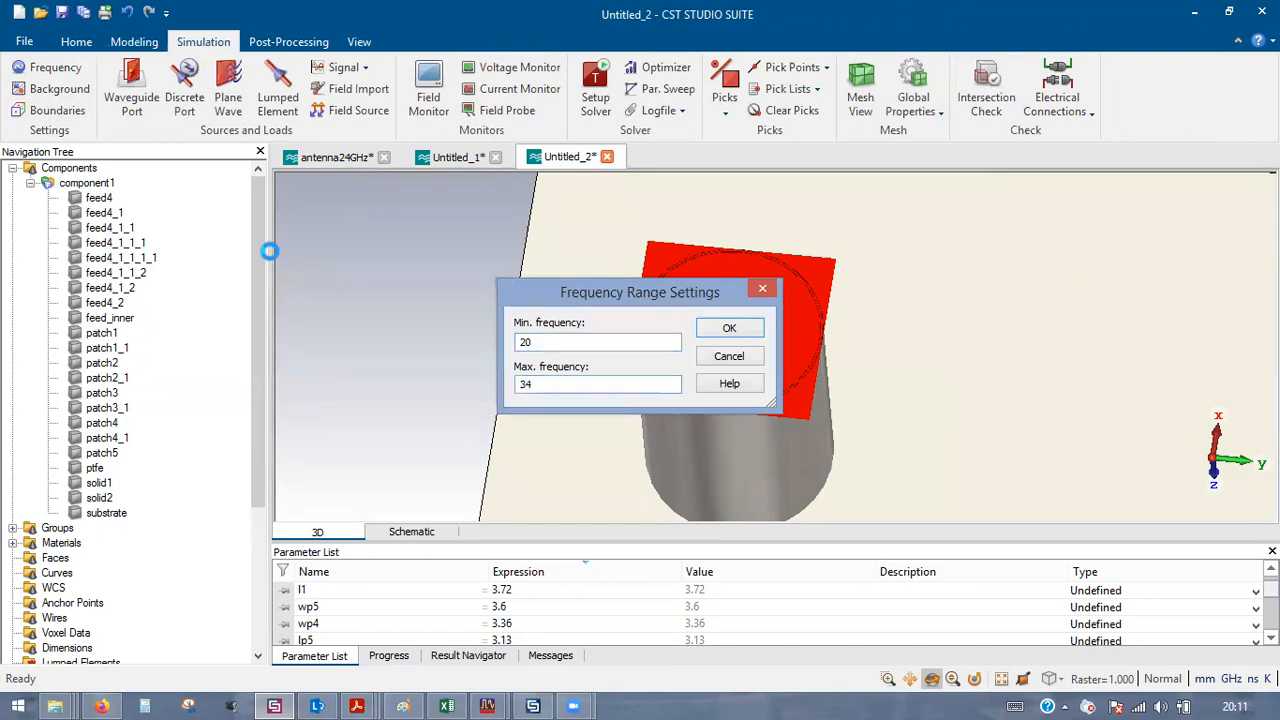
key("Return")
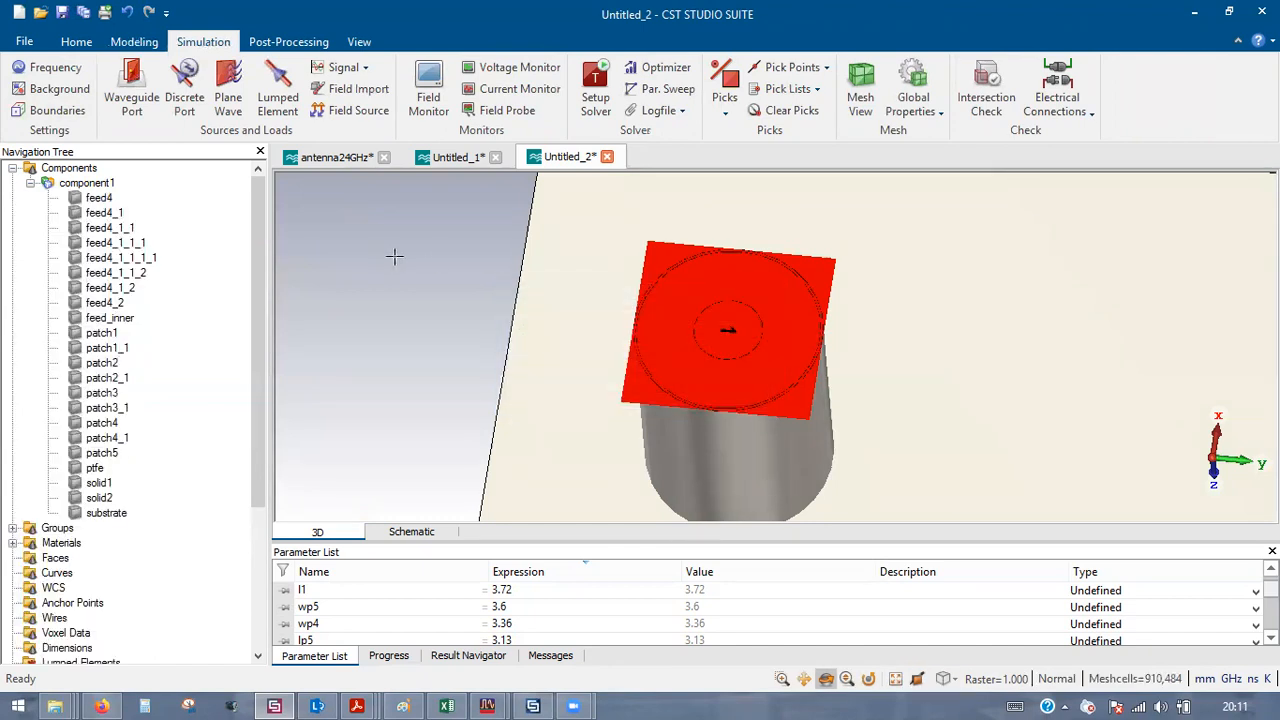
scroll(438, 258, "down", 4)
key("space")
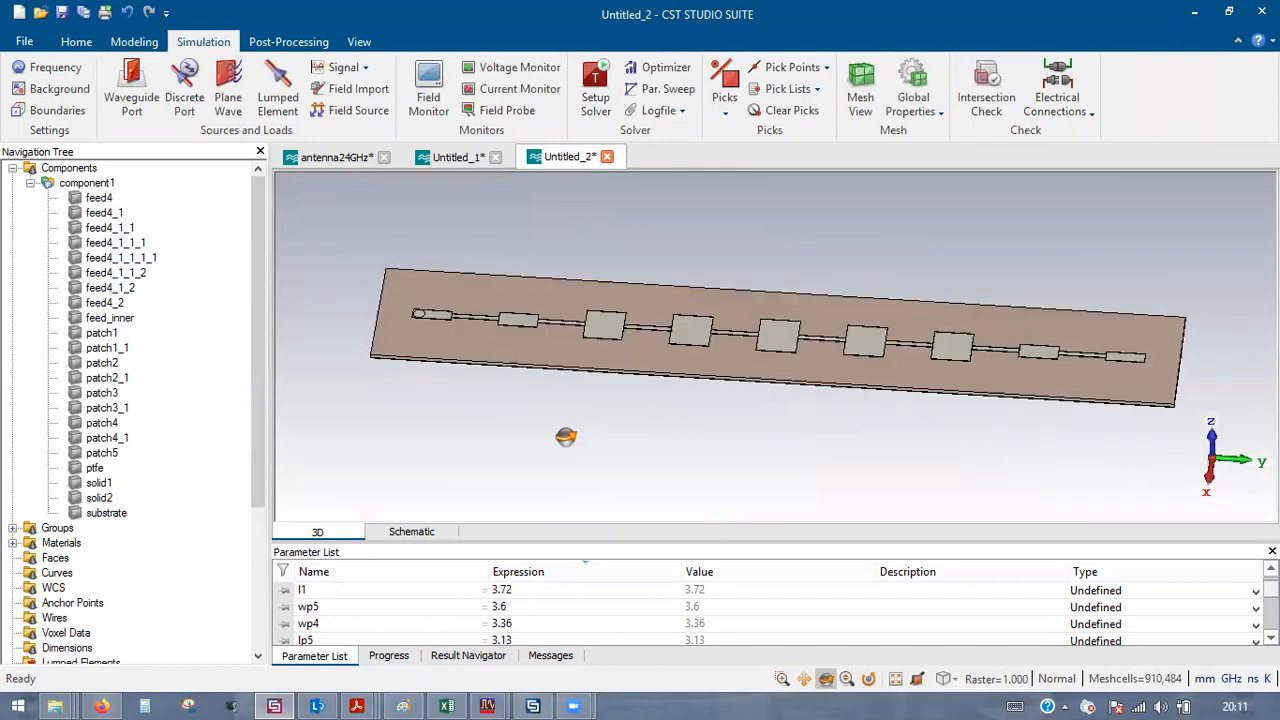
- Check the frequency range settings in the antenna24GHz project and return to the Untitled_2 project
left_click(337, 158)
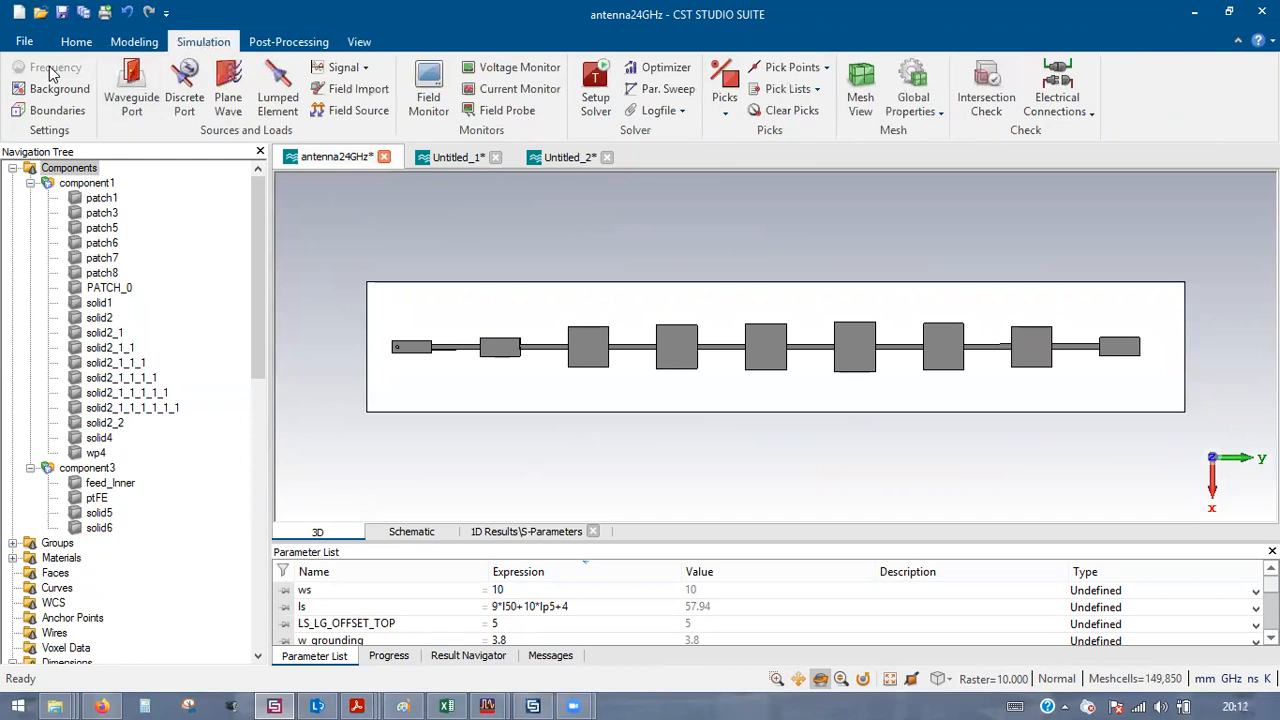
left_click(52, 70)
left_click(716, 256)
left_click(546, 158)
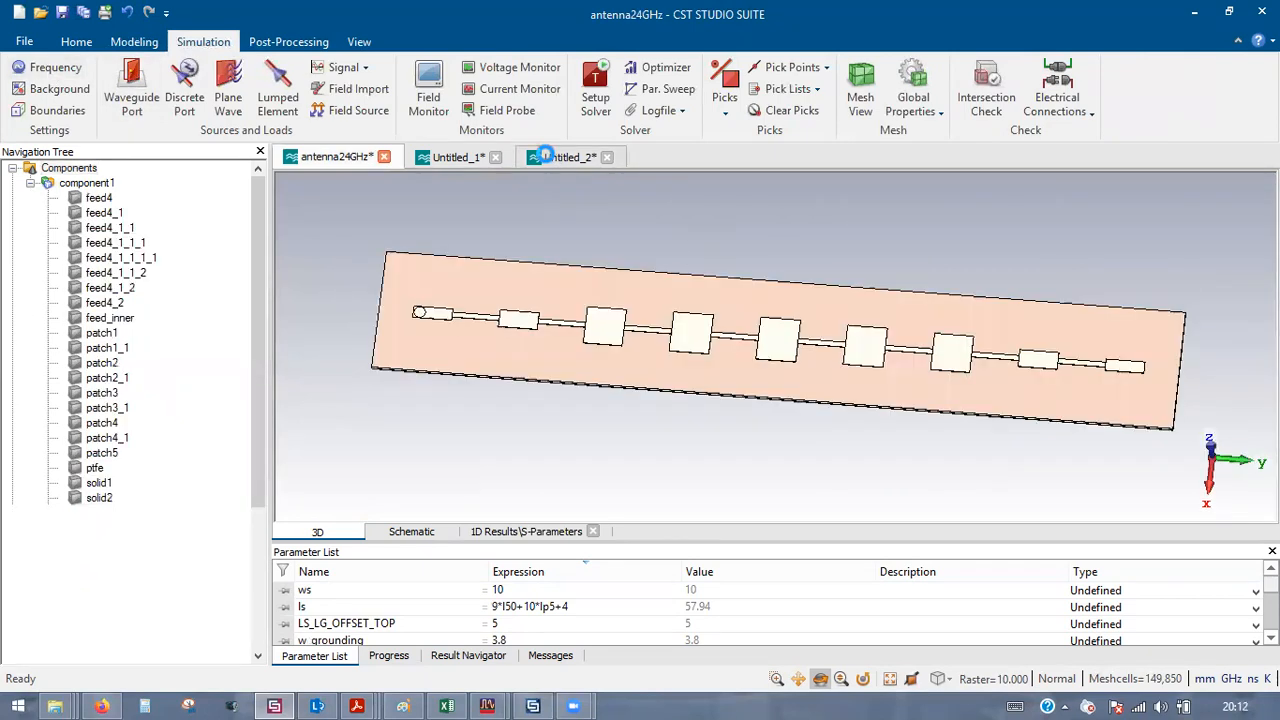
- Set the maximum simulation frequency of Untitled_2 to 28 GHz
left_click(46, 72)
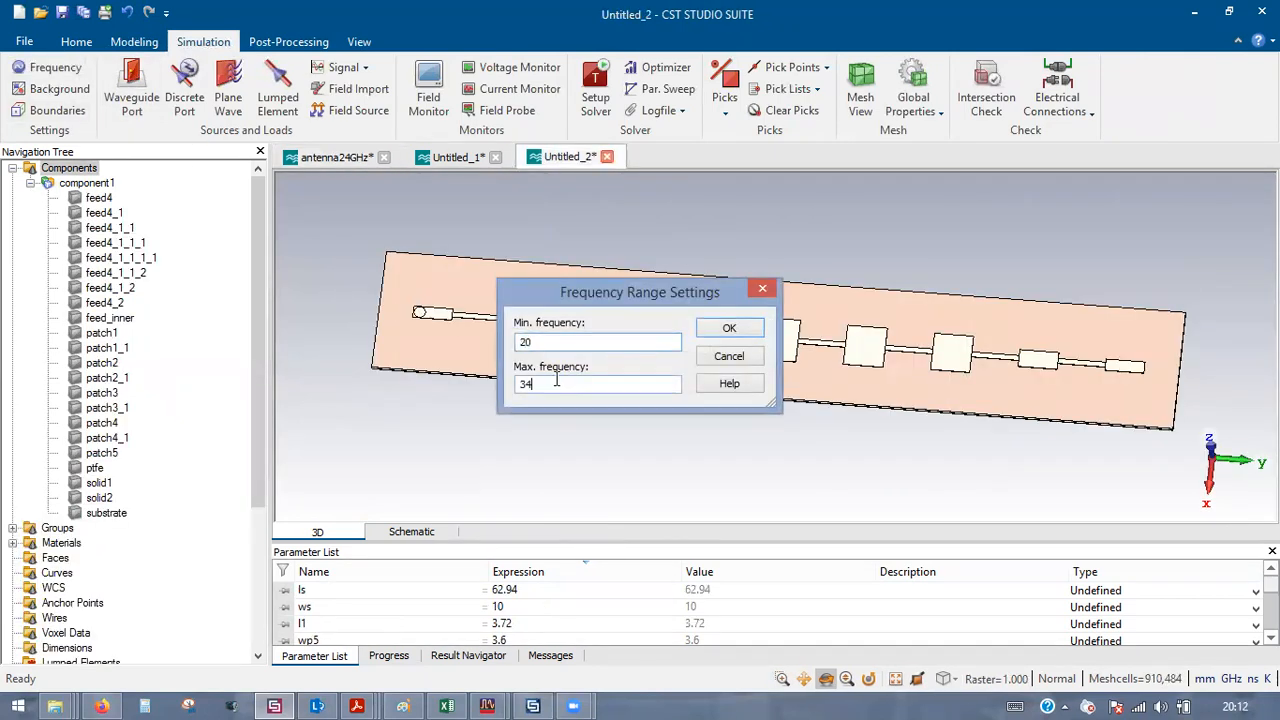
type("28")
key("Return")
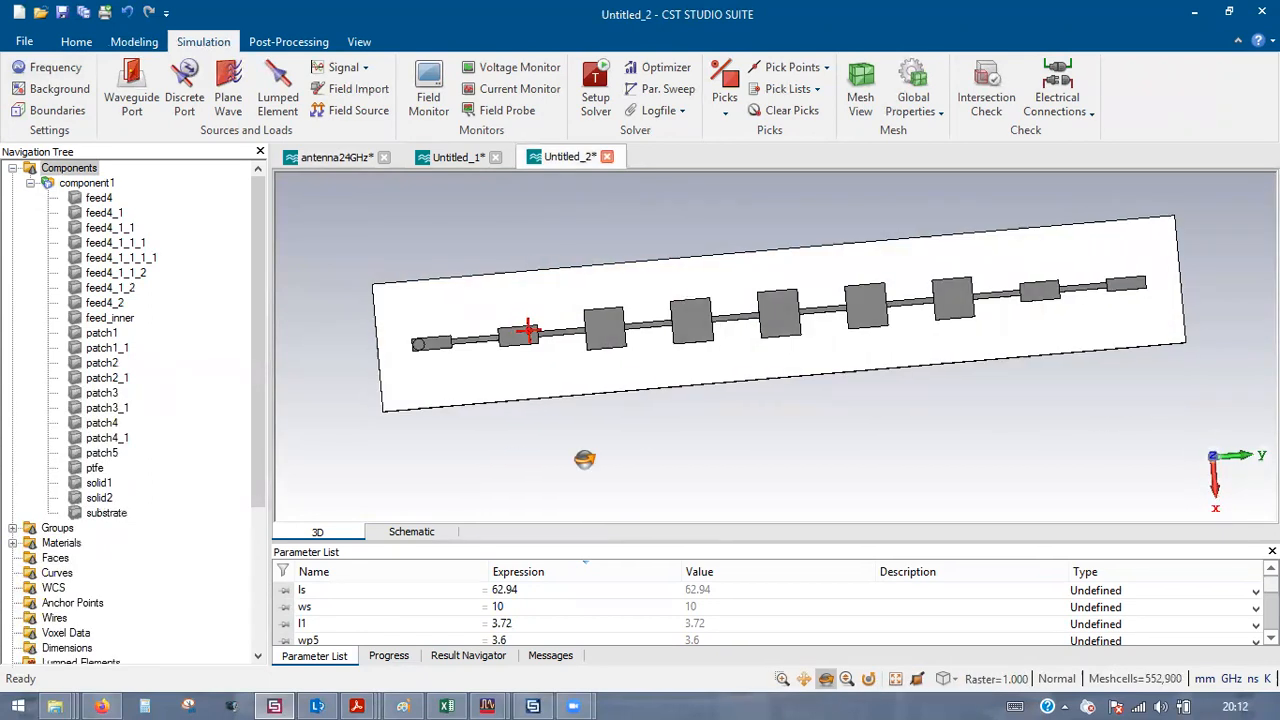